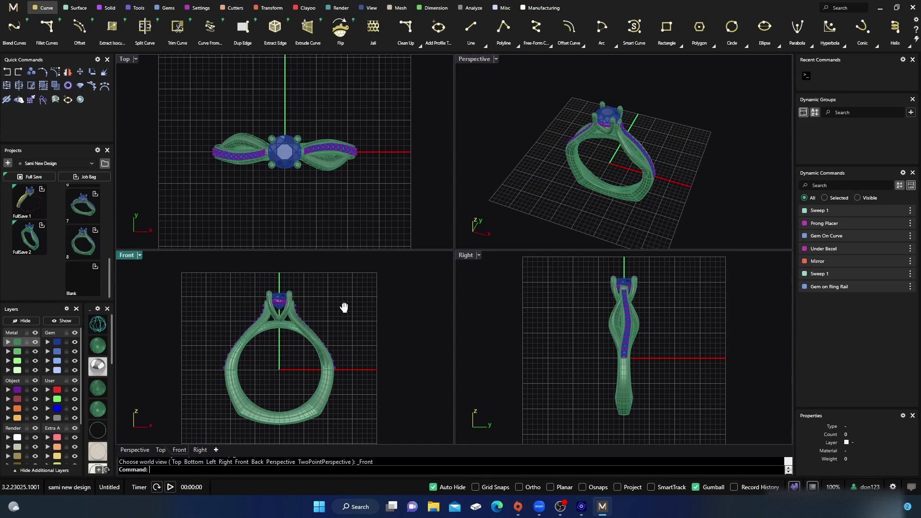
# - Examine the whole ring model from several angles in the Perspective view and in the Top, Front and Right views
pyautogui.scroll(2, 299, 196)
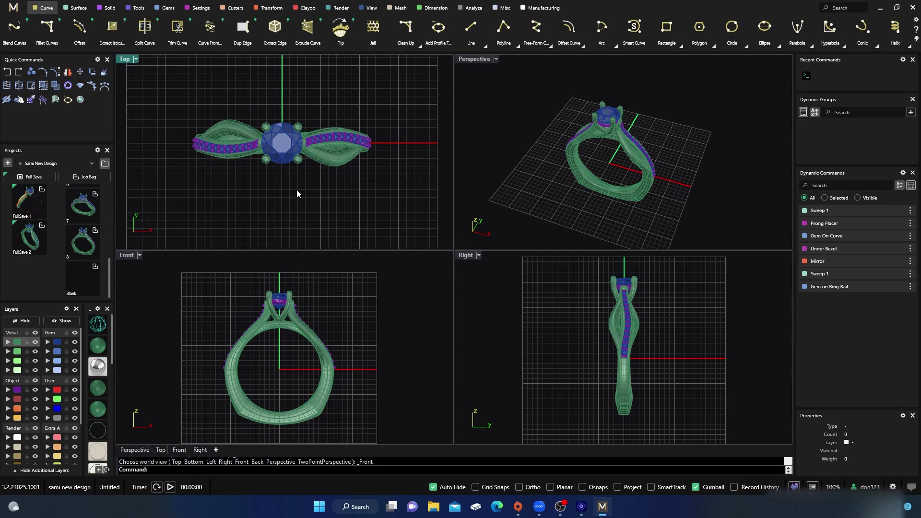
pyautogui.moveTo(496, 168); pyautogui.dragTo(502, 137, button='right')
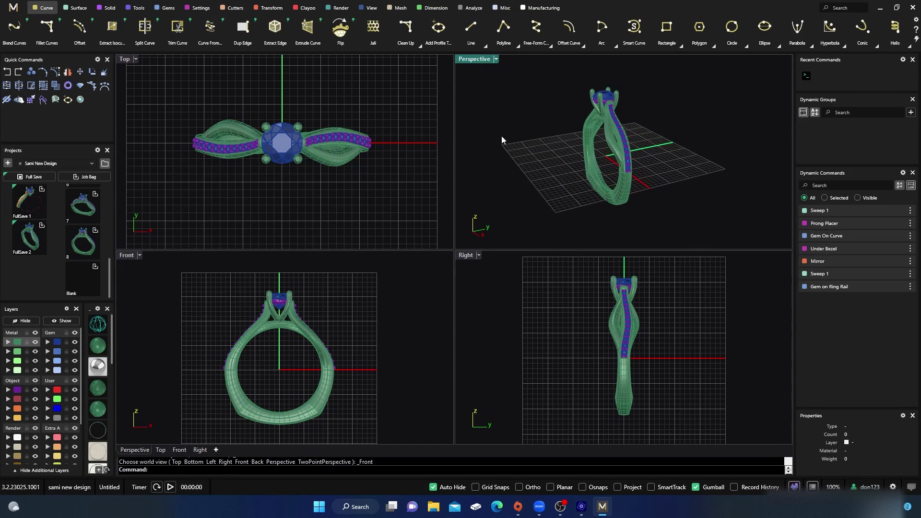
pyautogui.scroll(4, 592, 124)
pyautogui.scroll(-5, 592, 125)
pyautogui.moveTo(571, 136); pyautogui.dragTo(574, 180, button='right')
pyautogui.scroll(4, 572, 180)
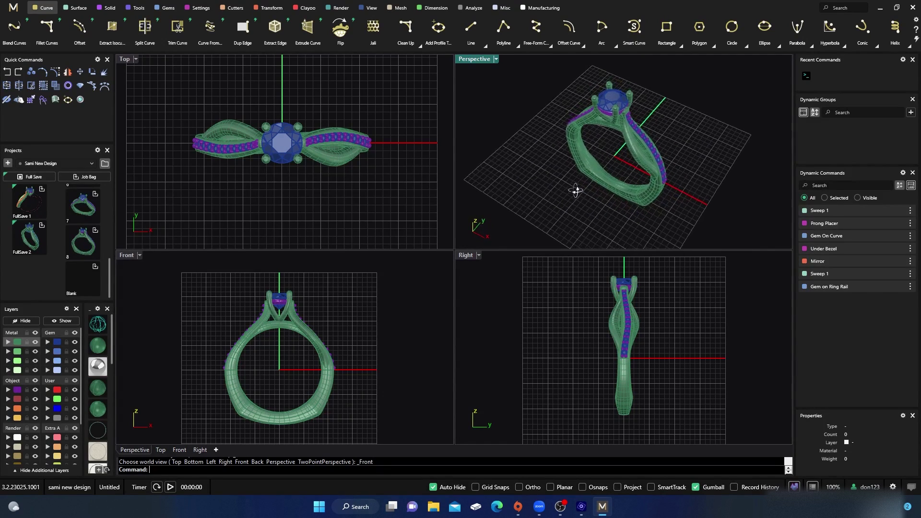
pyautogui.scroll(-2, 571, 195)
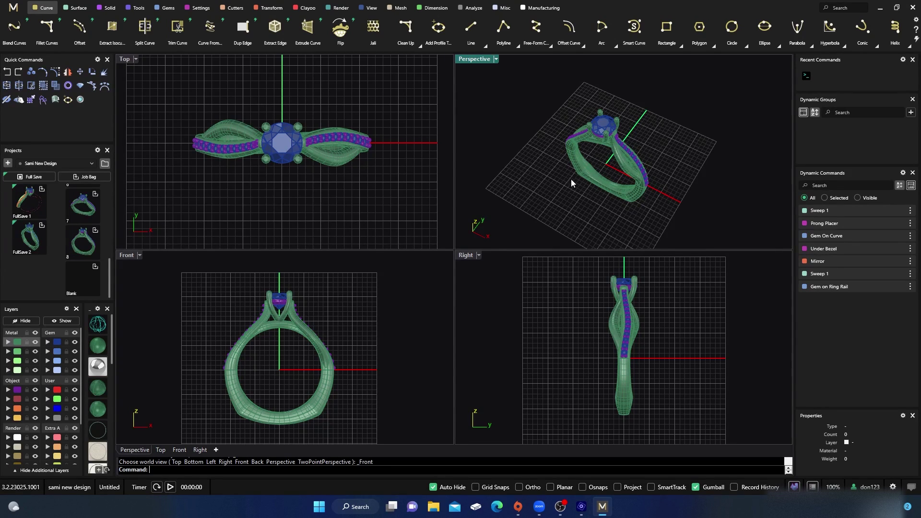
pyautogui.scroll(2, 588, 178)
pyautogui.scroll(-2, 588, 188)
pyautogui.moveTo(588, 200)
pyautogui.mouseDown(button='right')
pyautogui.moveTo(584, 183)
pyautogui.moveTo(600, 181)
pyautogui.moveTo(587, 187)
pyautogui.mouseUp(button='right')
pyautogui.scroll(2, 600, 162)
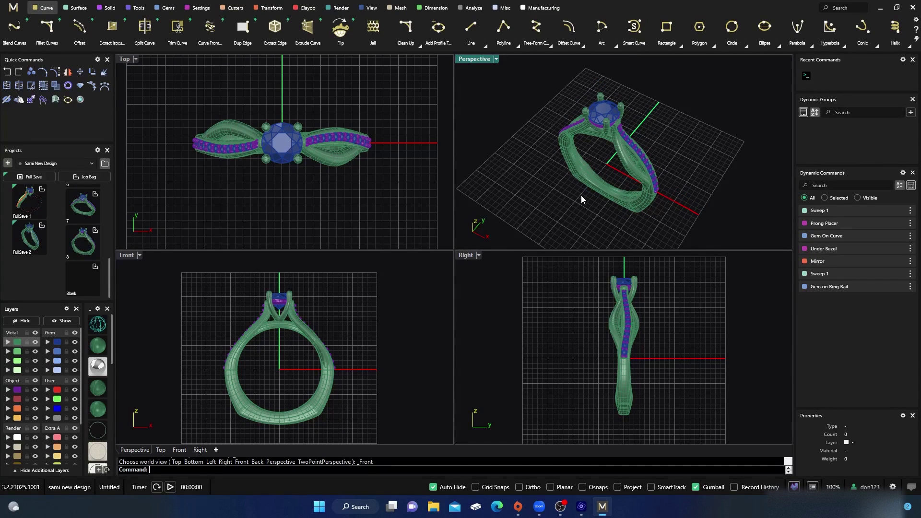
pyautogui.moveTo(585, 200)
pyautogui.mouseDown(button='right')
pyautogui.moveTo(547, 183)
pyautogui.moveTo(561, 201)
pyautogui.mouseUp(button='right')
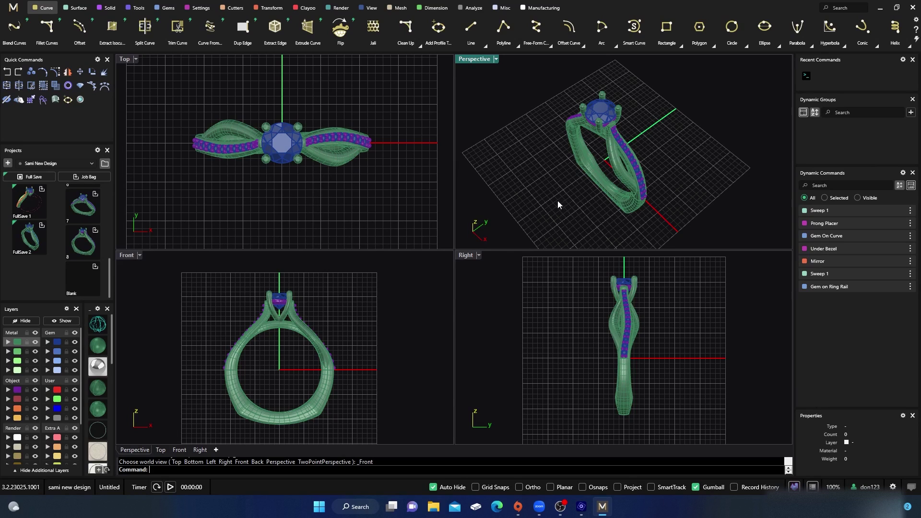
pyautogui.moveTo(557, 200); pyautogui.dragTo(566, 191, button='right')
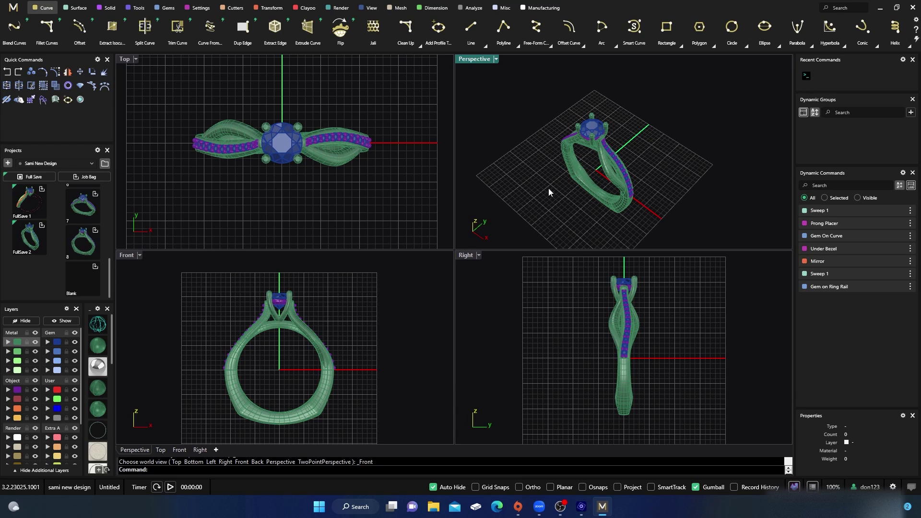
pyautogui.moveTo(549, 188); pyautogui.dragTo(624, 194, button='right')
pyautogui.scroll(3, 598, 188)
pyautogui.scroll(-2, 598, 188)
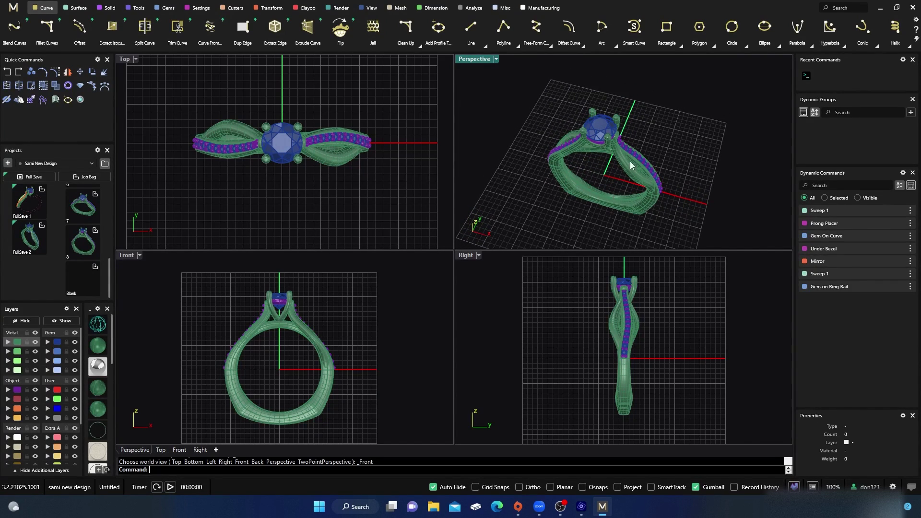
pyautogui.moveTo(567, 200); pyautogui.dragTo(570, 187, button='right')
pyautogui.scroll(2, 574, 201)
pyautogui.scroll(-2, 574, 204)
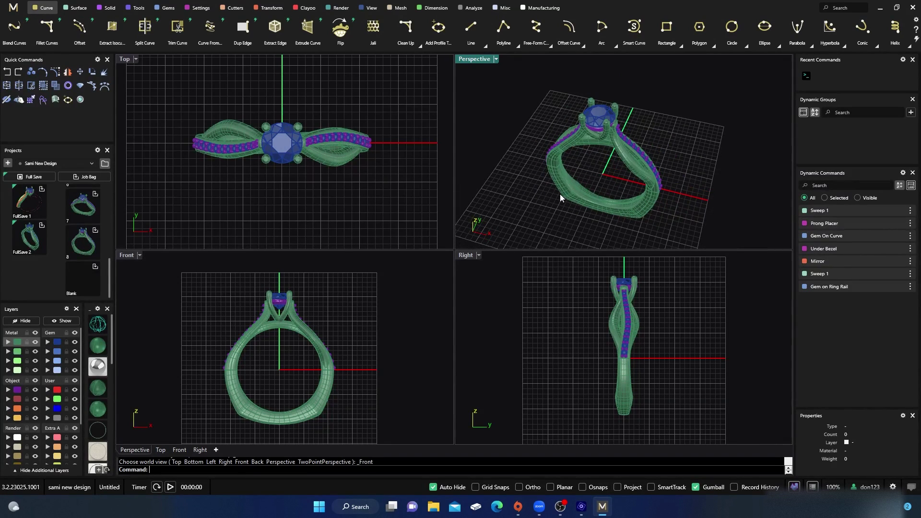
pyautogui.scroll(-1, 346, 343)
pyautogui.scroll(-1, 342, 342)
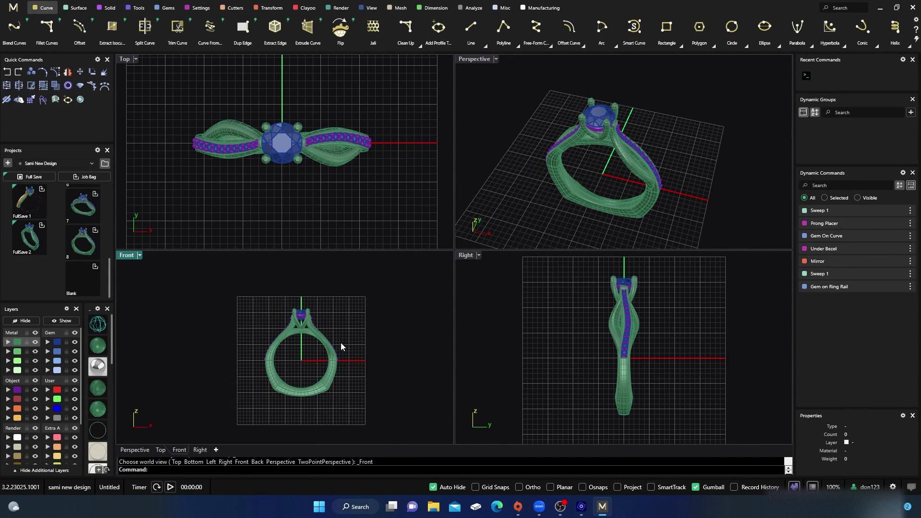
pyautogui.moveTo(341, 343); pyautogui.dragTo(382, 342, button='right')
pyautogui.moveTo(488, 317); pyautogui.dragTo(498, 314, button='right')
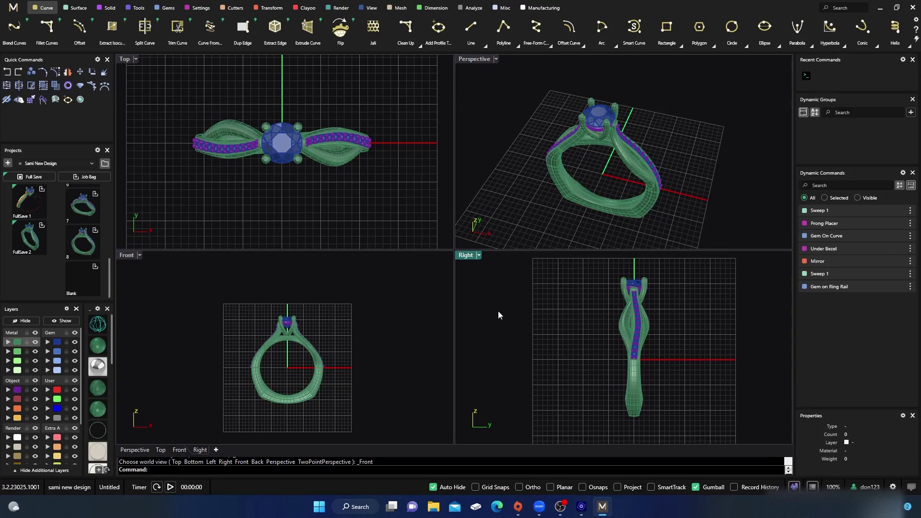
# - Maximize the Perspective viewport around a close view of the ring
pyautogui.doubleClick(474, 59)
pyautogui.moveTo(408, 317)
pyautogui.mouseDown(button='right')
pyautogui.moveTo(386, 333)
pyautogui.moveTo(422, 335)
pyautogui.moveTo(420, 326)
pyautogui.mouseUp(button='right')
pyautogui.scroll(3, 415, 311)
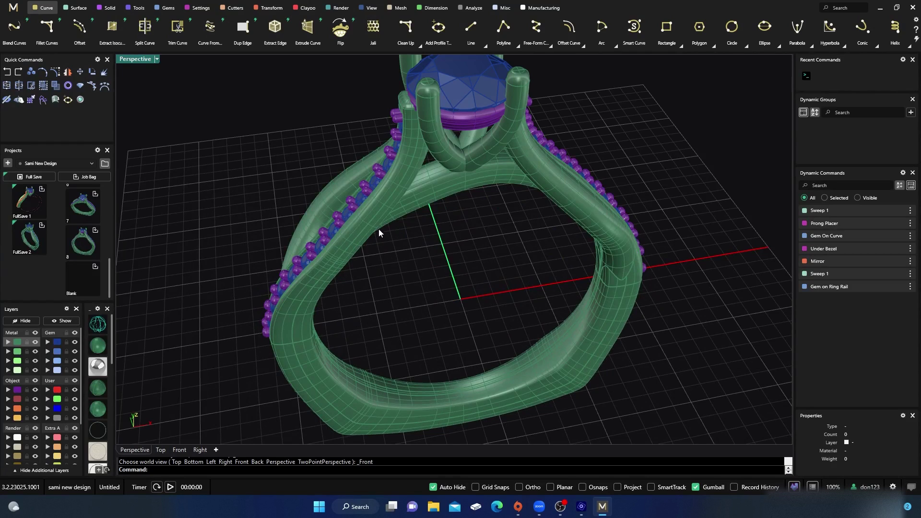
# - Move the row of small accent gems on one shoulder away from the shank and undo the move
pyautogui.click(345, 220)
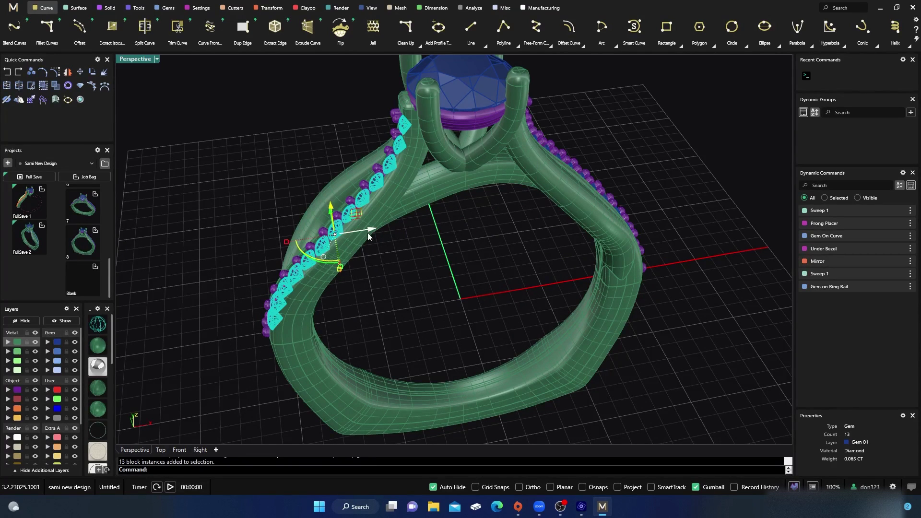
pyautogui.moveTo(371, 232); pyautogui.dragTo(337, 236)
pyautogui.click(476, 237)
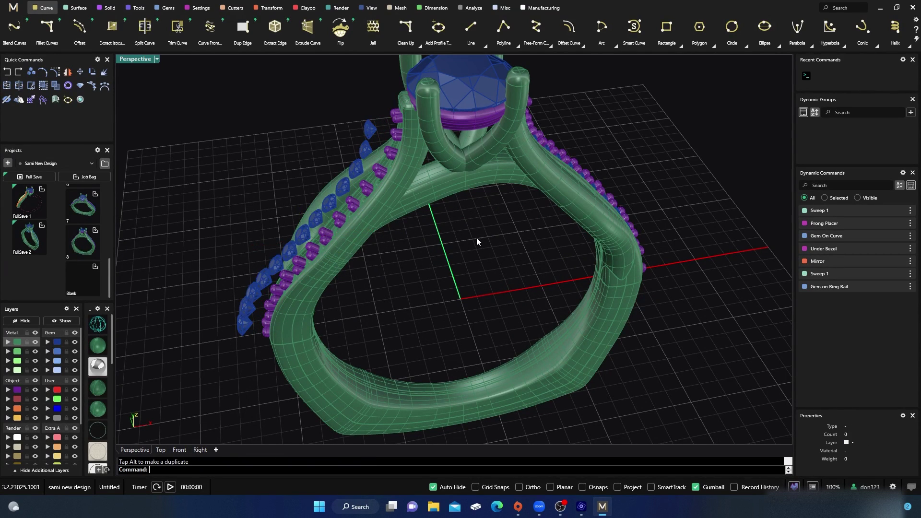
pyautogui.moveTo(476, 238); pyautogui.dragTo(450, 249, button='right')
pyautogui.click(505, 174)
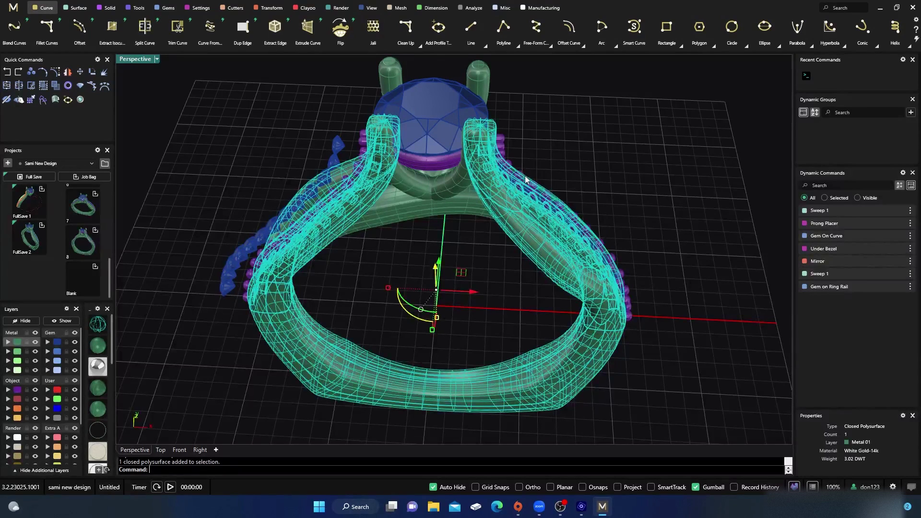
pyautogui.click(524, 143)
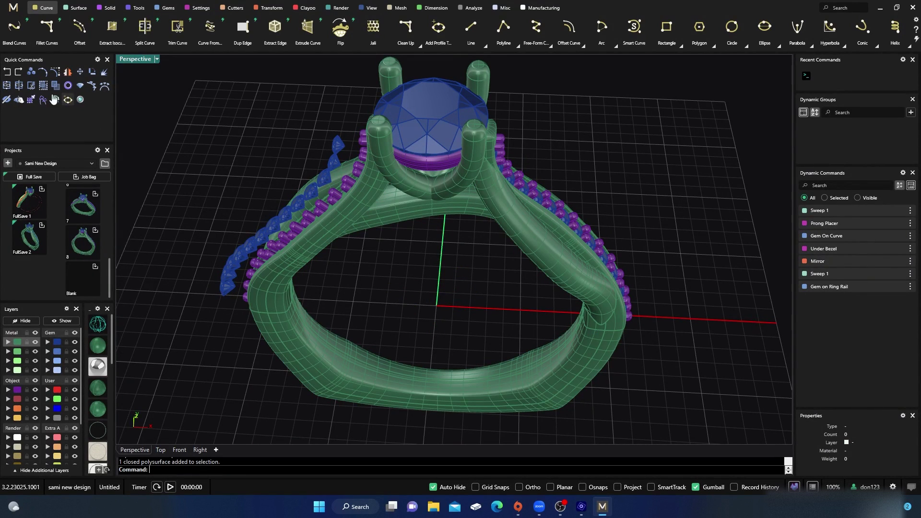
pyautogui.click(7, 71)
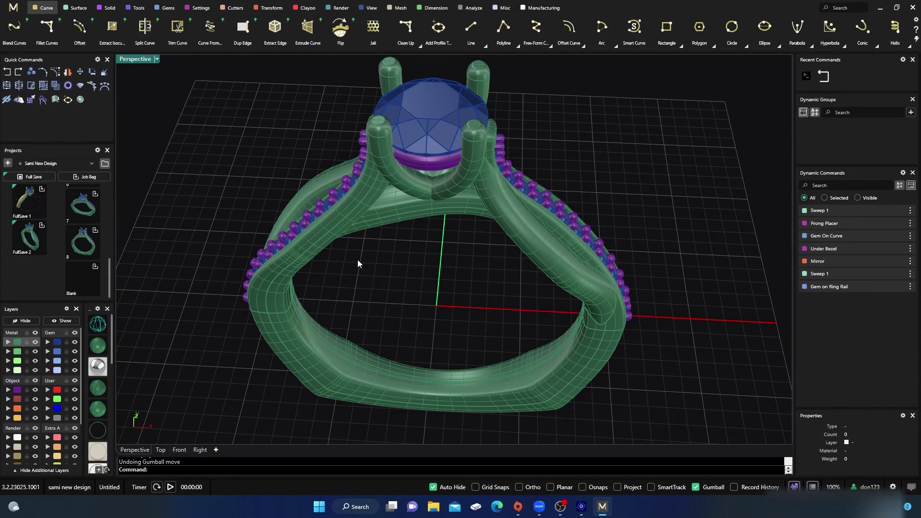
# - Move the small accent prongs on the same shoulder away from the shank and undo the move
pyautogui.click(332, 206)
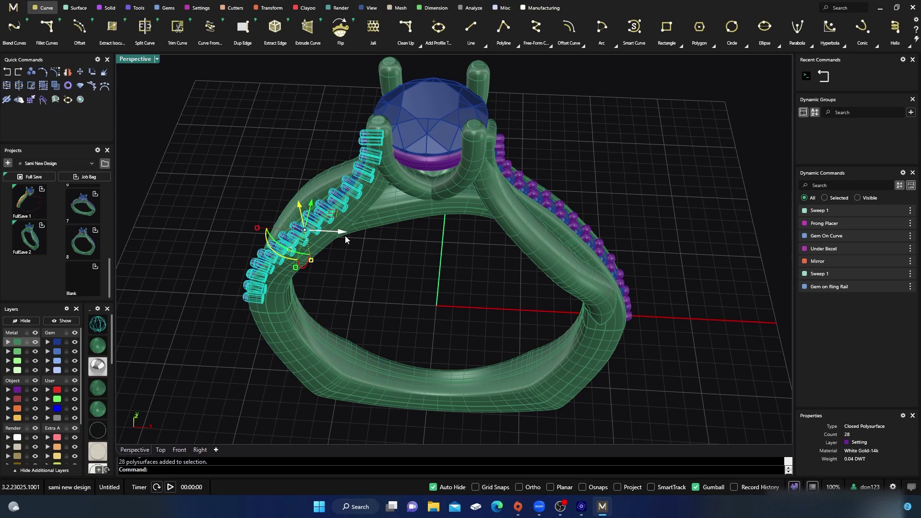
pyautogui.moveTo(342, 232); pyautogui.dragTo(291, 230)
pyautogui.click(192, 128)
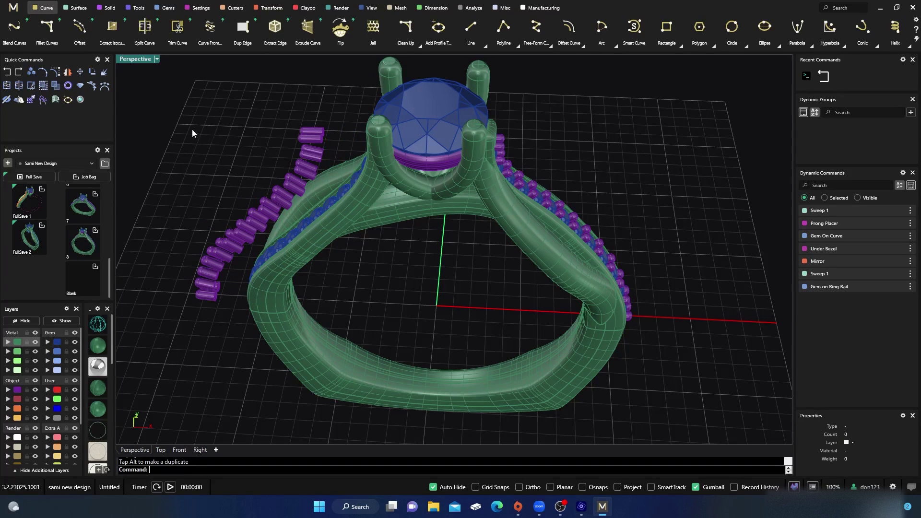
pyautogui.click(6, 71)
pyautogui.click(185, 126)
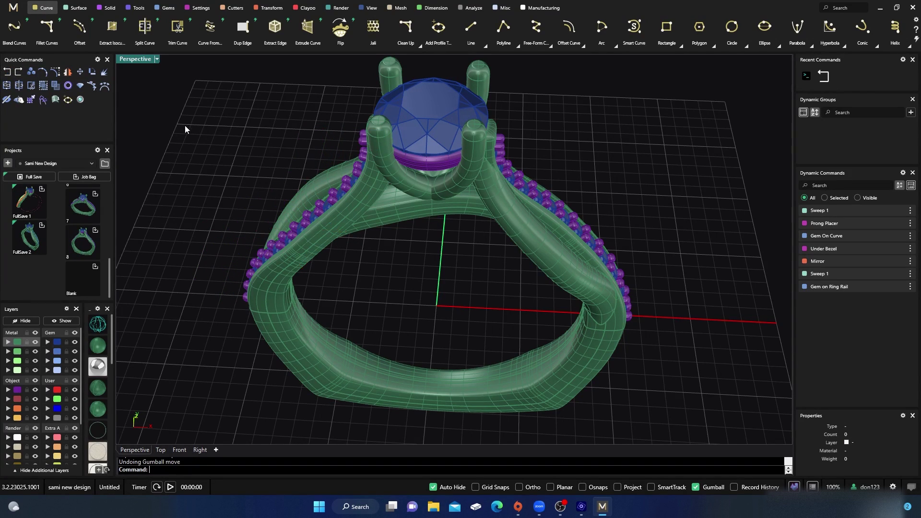
# - Select the centre gem and the twisted shank in turn to check each as a separate object
pyautogui.click(408, 124)
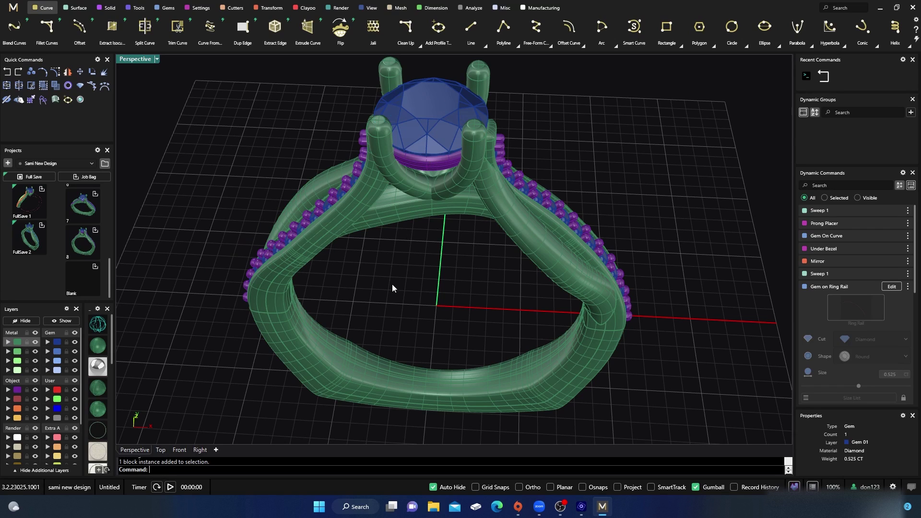
pyautogui.click(392, 284)
pyautogui.click(292, 313)
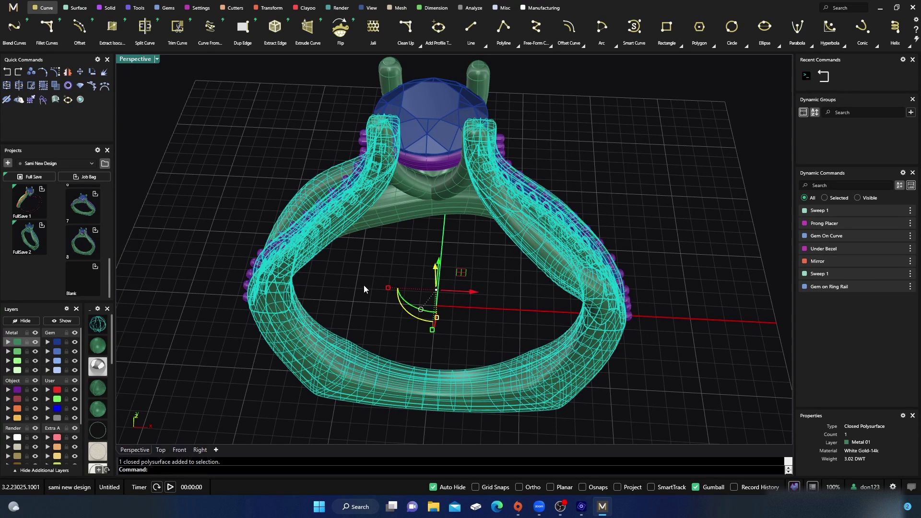
pyautogui.click(358, 277)
# - Explode the twisted shank polysurface into separate surfaces and select single pieces to check them
pyautogui.click(294, 336)
pyautogui.moveTo(349, 279); pyautogui.dragTo(341, 279, button='right')
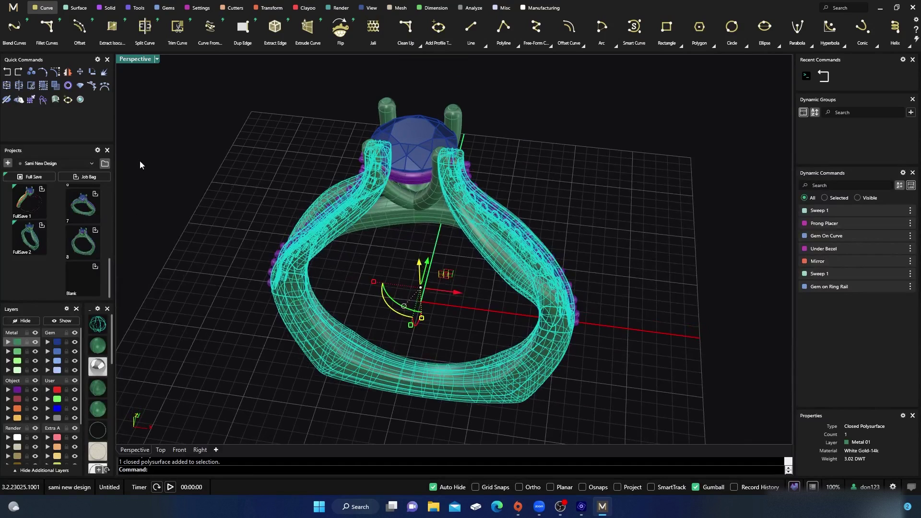
pyautogui.click(104, 73)
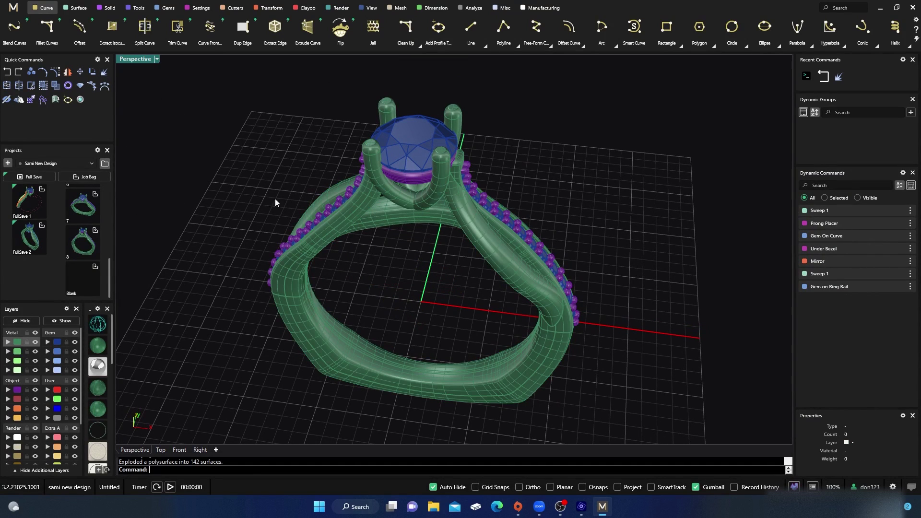
pyautogui.click(297, 309)
pyautogui.click(329, 287)
pyautogui.click(306, 268)
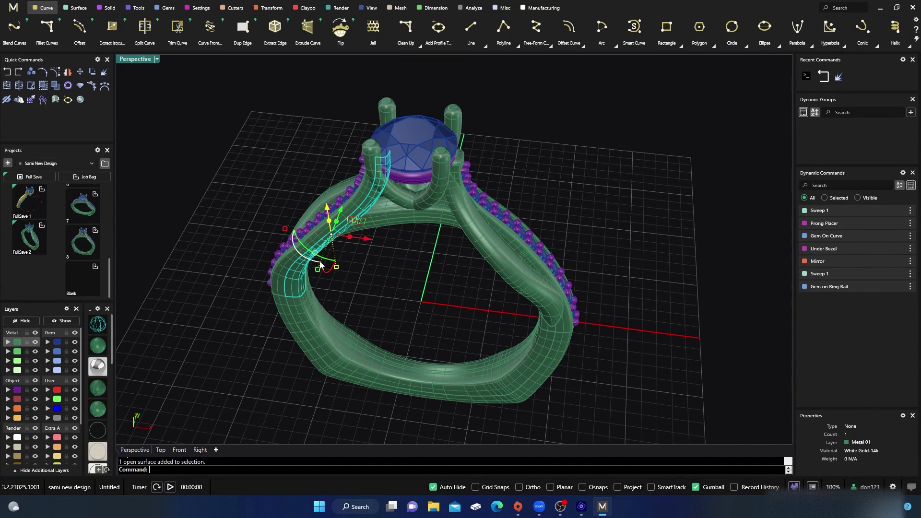
pyautogui.click(382, 257)
pyautogui.click(393, 220)
pyautogui.click(371, 261)
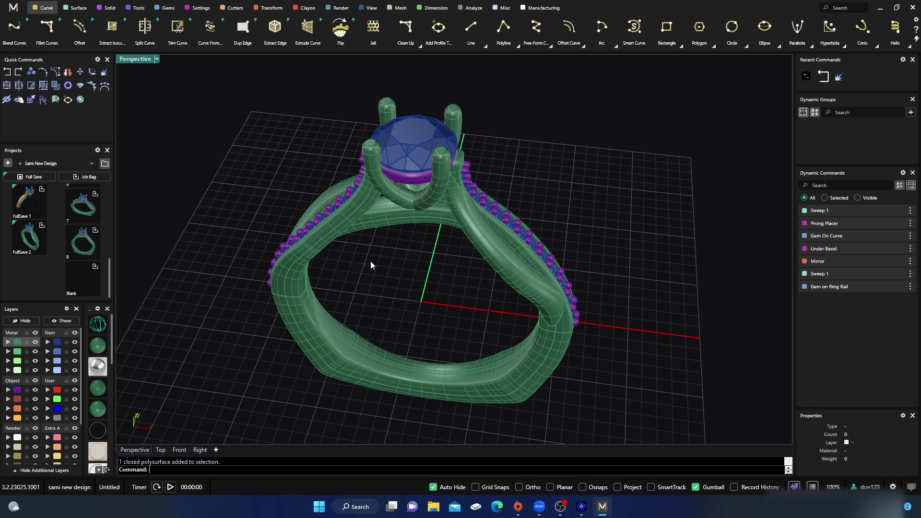
pyautogui.scroll(-2, 367, 266)
pyautogui.moveTo(367, 266)
pyautogui.mouseDown(button='right')
pyautogui.moveTo(379, 263)
pyautogui.moveTo(372, 298)
pyautogui.moveTo(369, 272)
pyautogui.mouseUp(button='right')
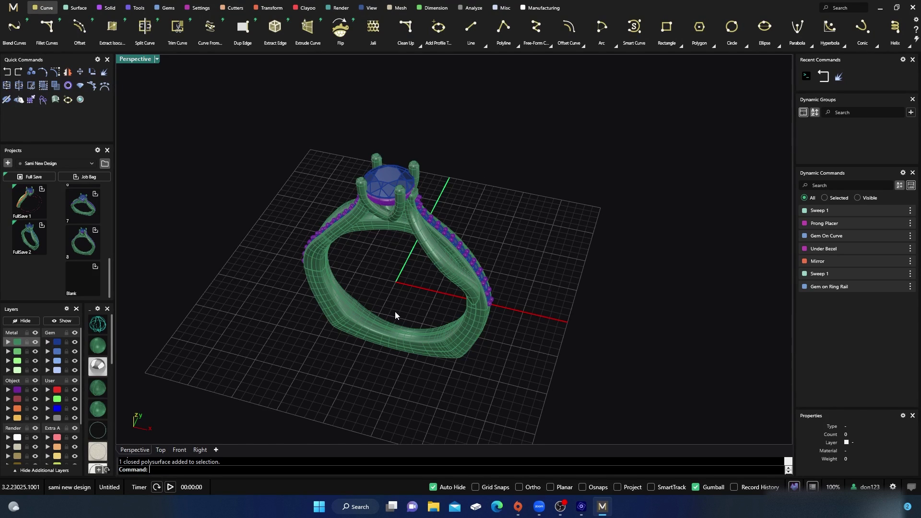
pyautogui.moveTo(359, 259); pyautogui.dragTo(405, 304, button='right')
pyautogui.scroll(2, 402, 257)
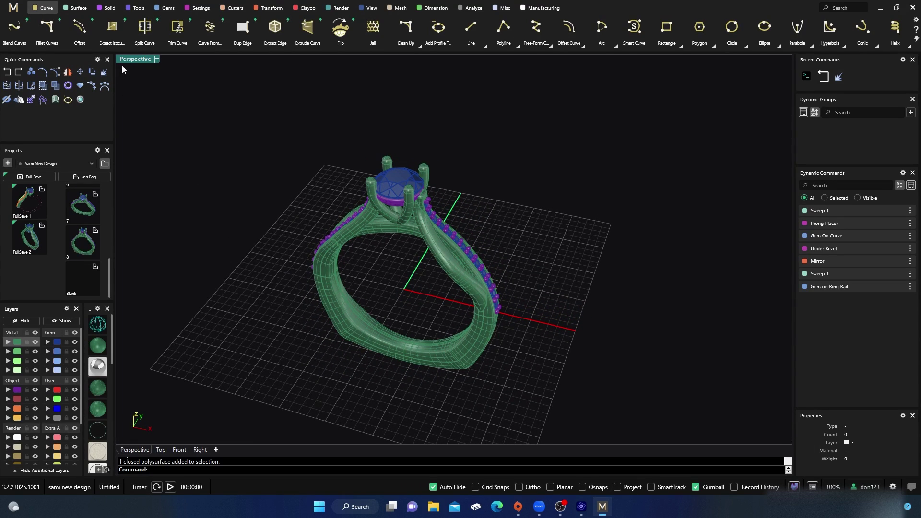
# - Restore the four-viewport layout, change the Front viewport to a Perspective view, and maximize the original Perspective viewport
pyautogui.doubleClick(135, 60)
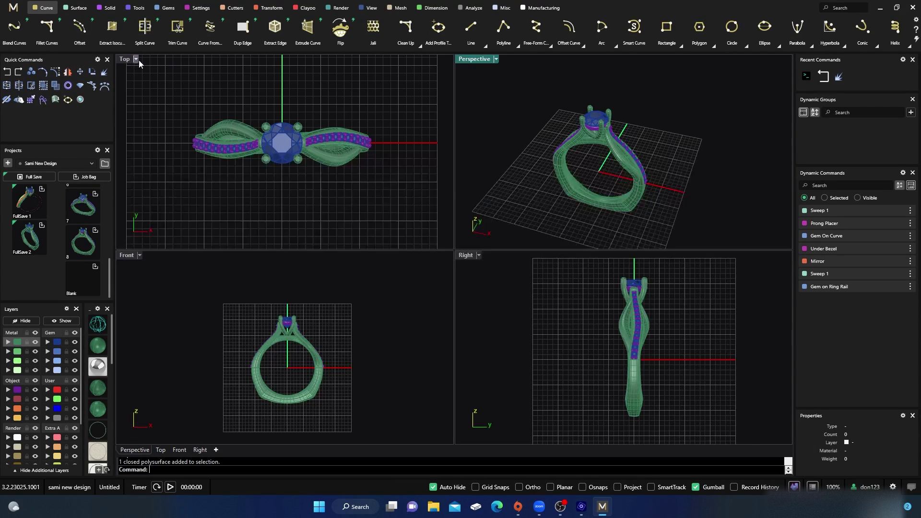
pyautogui.click(139, 255)
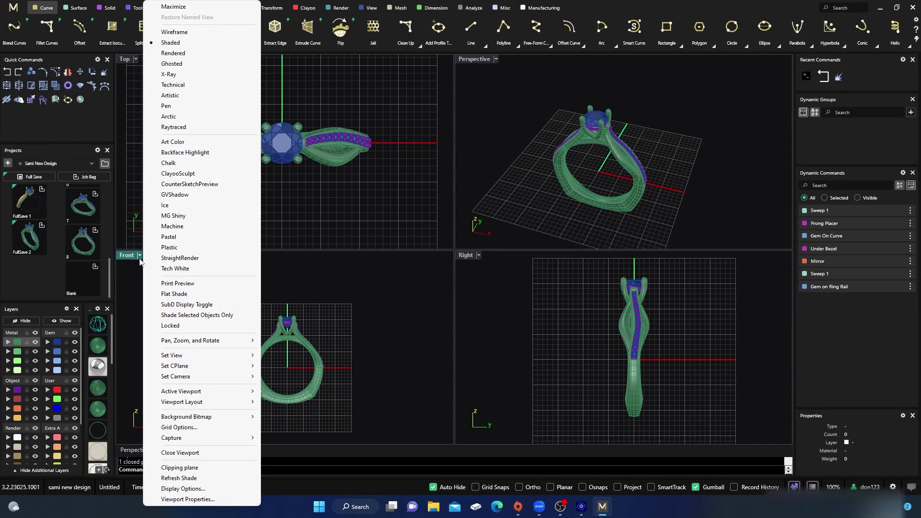
pyautogui.moveTo(180, 358)
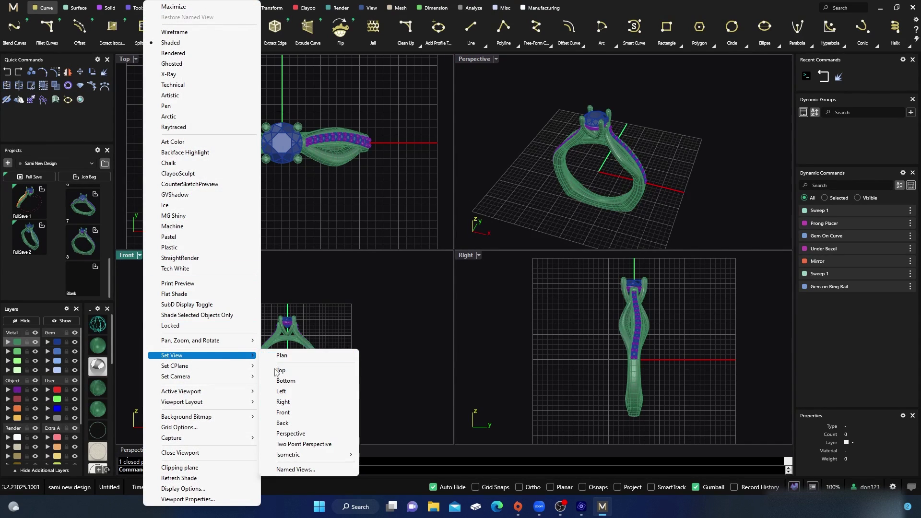
pyautogui.click(284, 435)
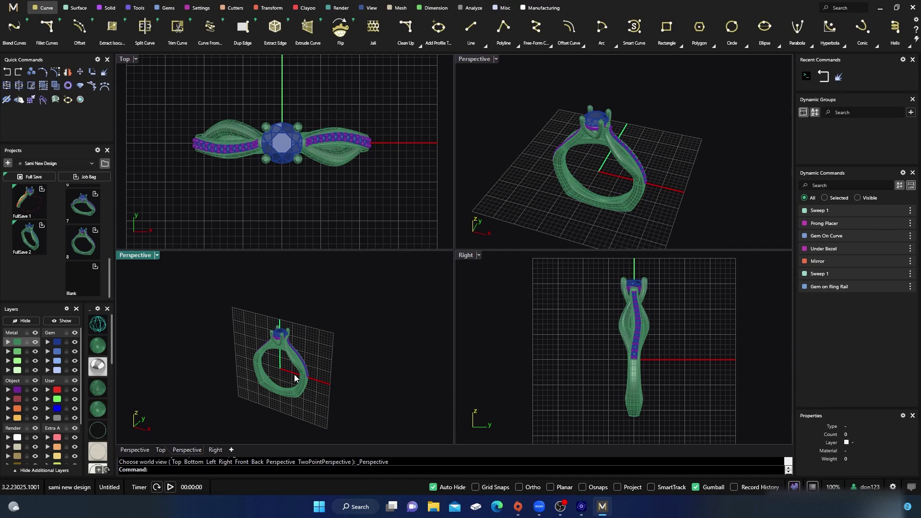
pyautogui.scroll(3, 281, 370)
pyautogui.scroll(-3, 292, 362)
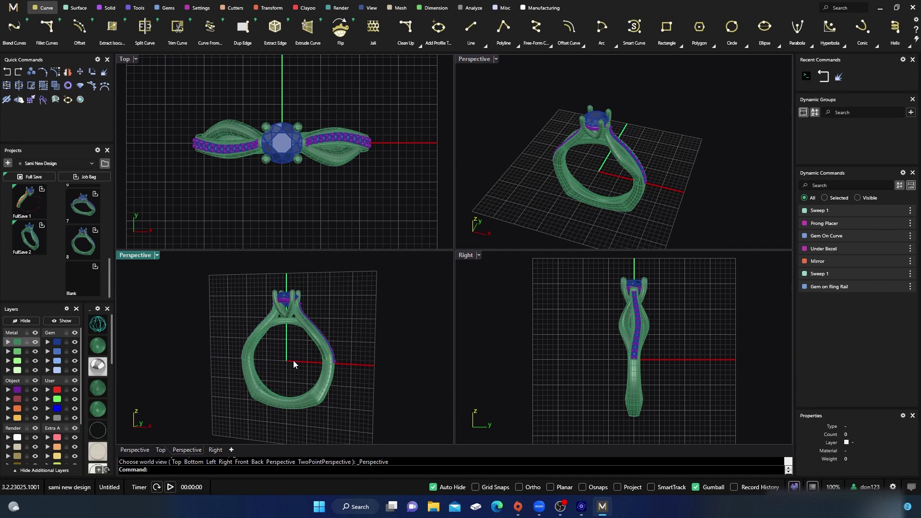
pyautogui.moveTo(293, 361); pyautogui.dragTo(305, 389, button='right')
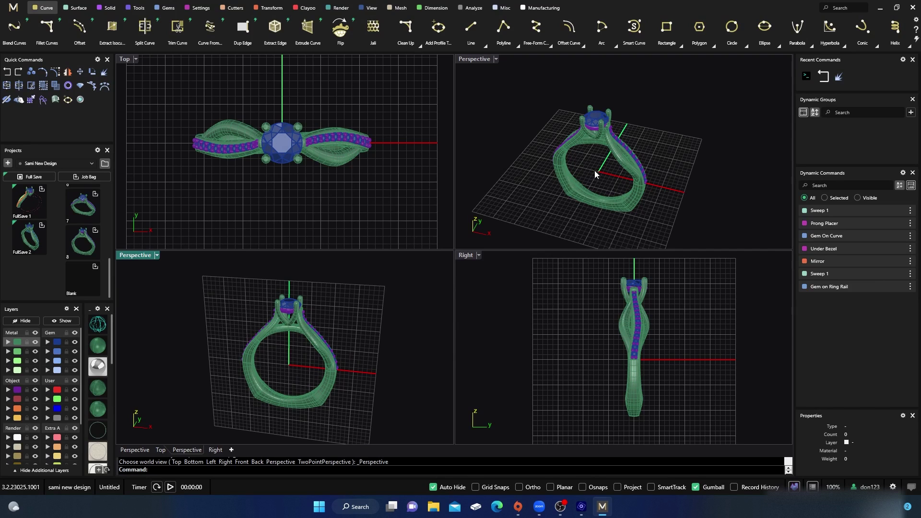
pyautogui.doubleClick(476, 62)
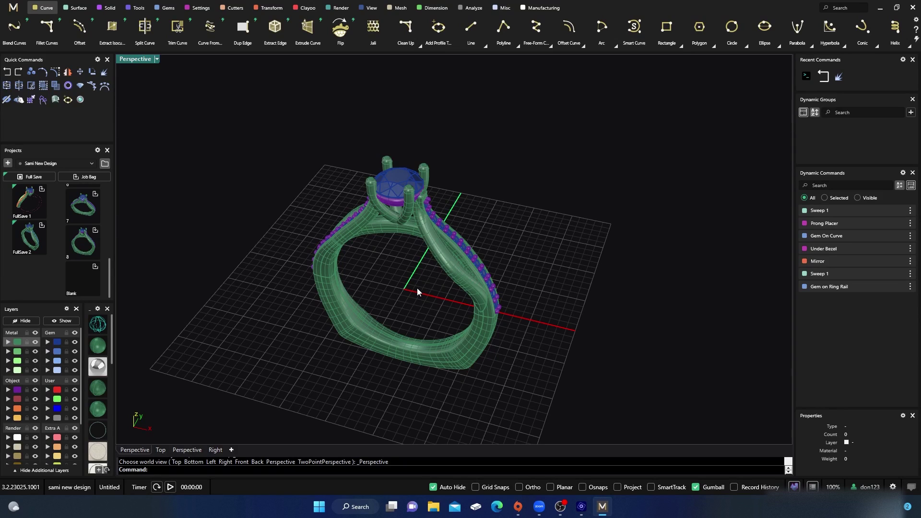
# - Restore the four-viewport layout and tilt the ring slightly in the Perspective view that replaced the Front view
pyautogui.keyDown('shift'); pyautogui.moveTo(418, 283); pyautogui.dragTo(438, 269, button='right'); pyautogui.keyUp('shift')
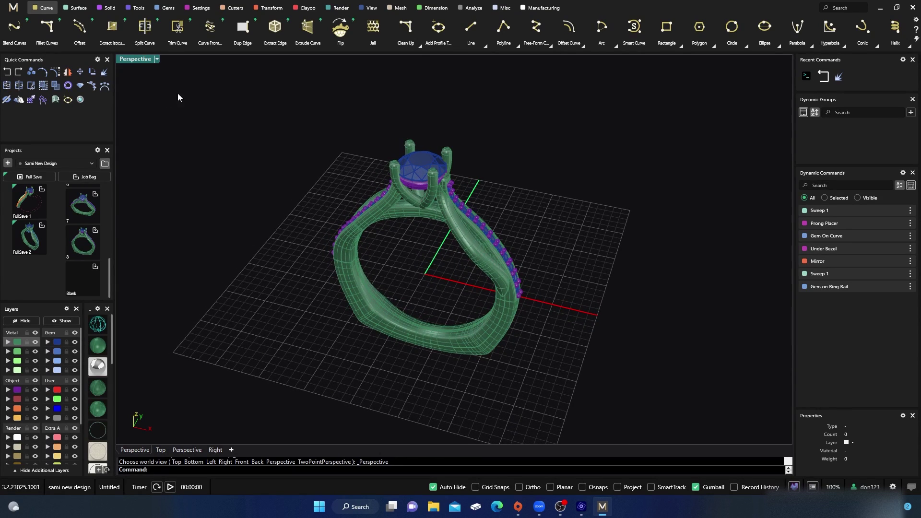
pyautogui.scroll(2, 408, 260)
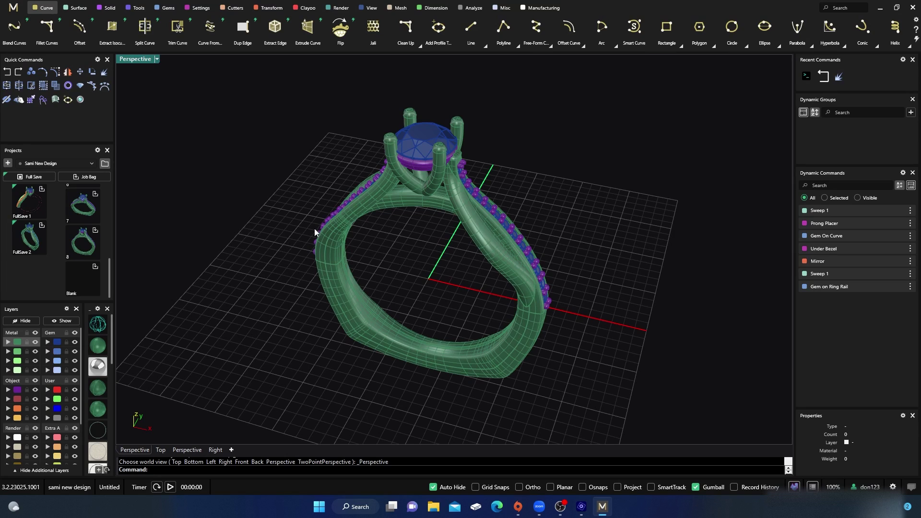
pyautogui.doubleClick(142, 60)
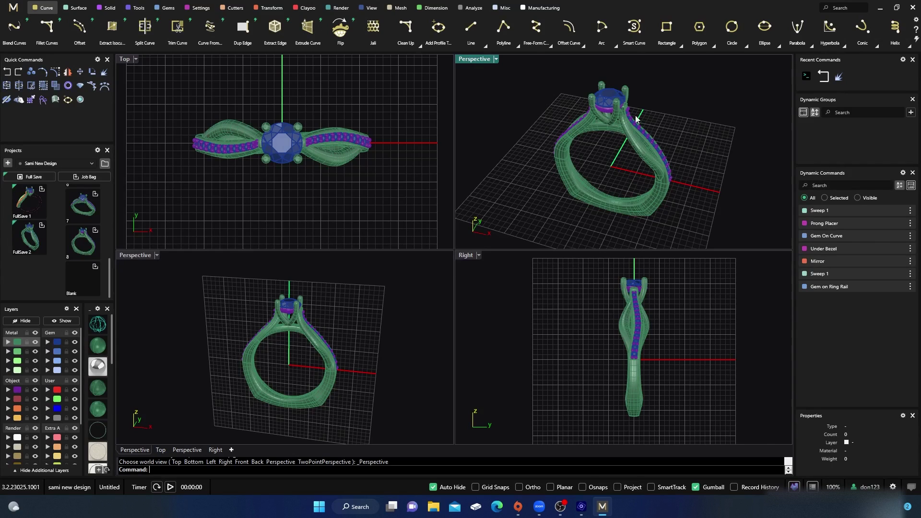
pyautogui.moveTo(367, 358); pyautogui.dragTo(362, 360, button='right')
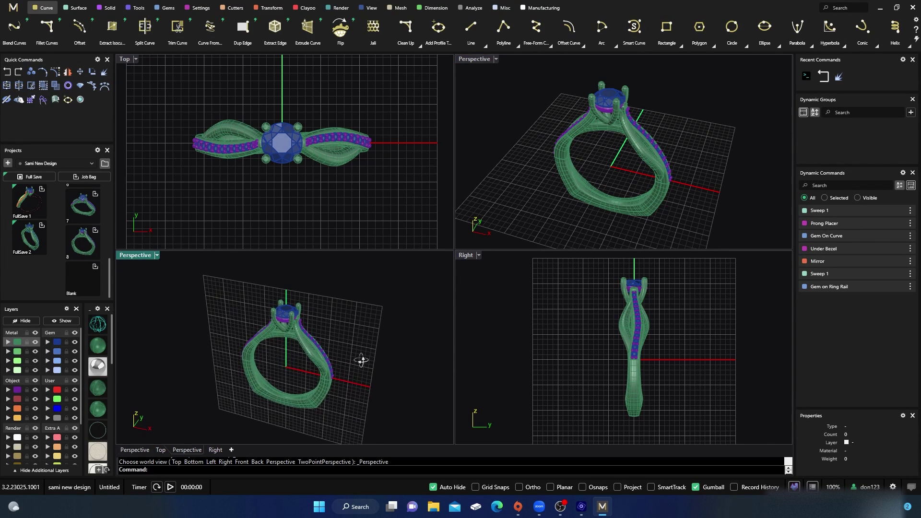
pyautogui.scroll(-4, 297, 350)
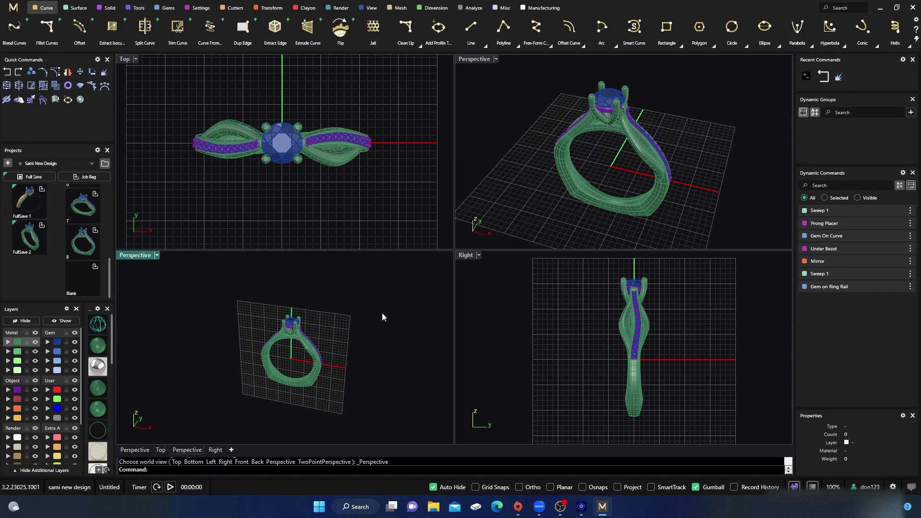
pyautogui.scroll(3, 326, 341)
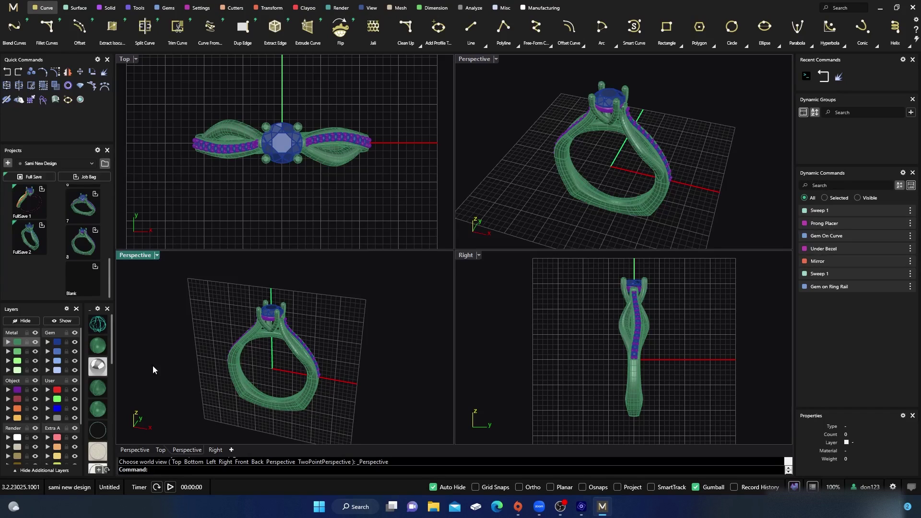
# - Apply the CounterSketchPreview display mode to all four viewports
pyautogui.scroll(-3, 104, 379)
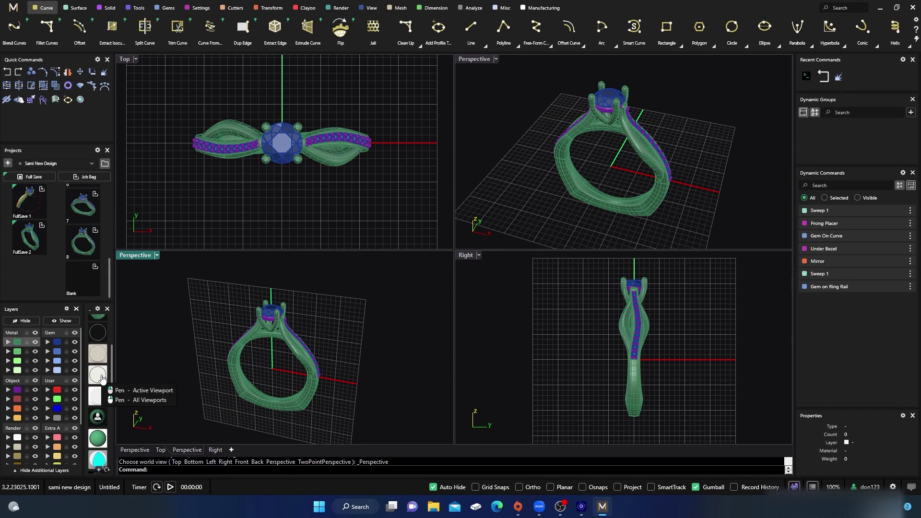
pyautogui.scroll(-2, 102, 379)
pyautogui.scroll(2, 235, 374)
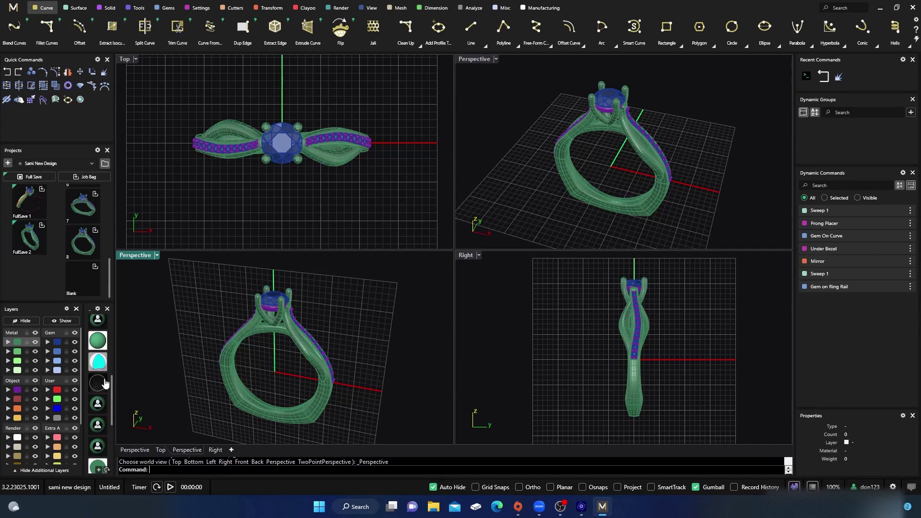
pyautogui.scroll(-2, 94, 395)
pyautogui.scroll(-1, 94, 395)
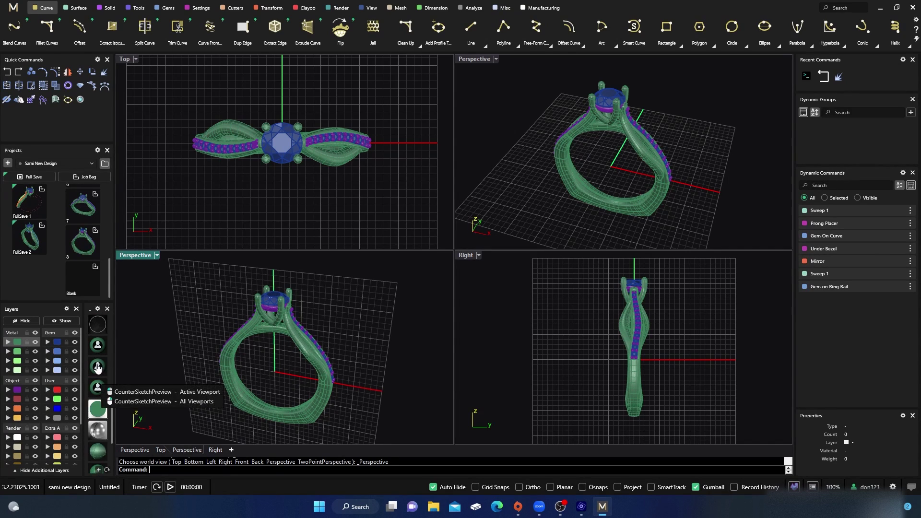
pyautogui.click(98, 367)
pyautogui.rightClick(97, 368)
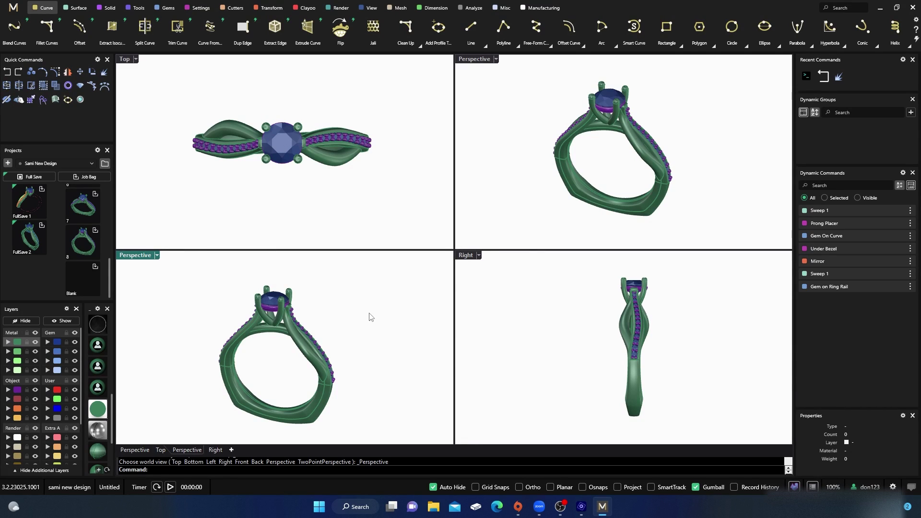
# - Examine the ring's shank, prongs and accent gems from several angles and distances in the lower Perspective viewport
pyautogui.scroll(3, 283, 346)
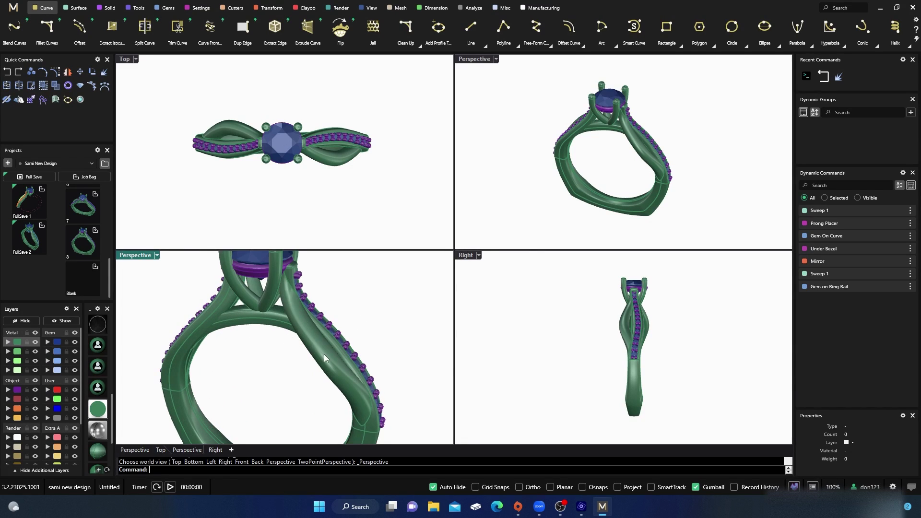
pyautogui.scroll(5, 322, 357)
pyautogui.scroll(-8, 262, 355)
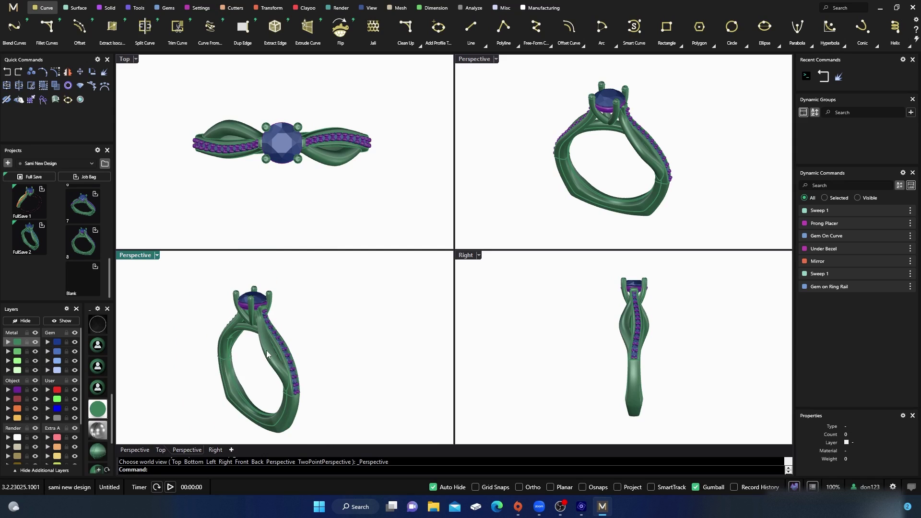
pyautogui.scroll(3, 336, 355)
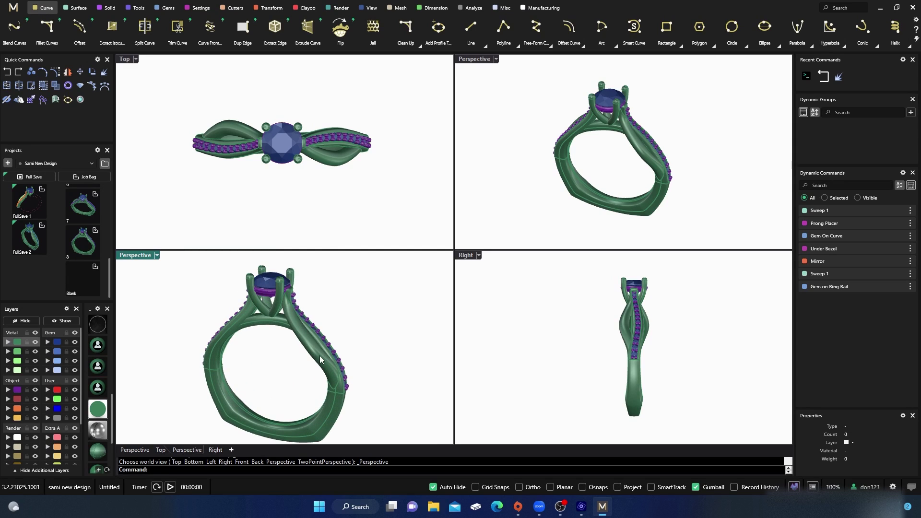
pyautogui.scroll(-3, 327, 359)
pyautogui.moveTo(324, 362); pyautogui.dragTo(317, 362, button='right')
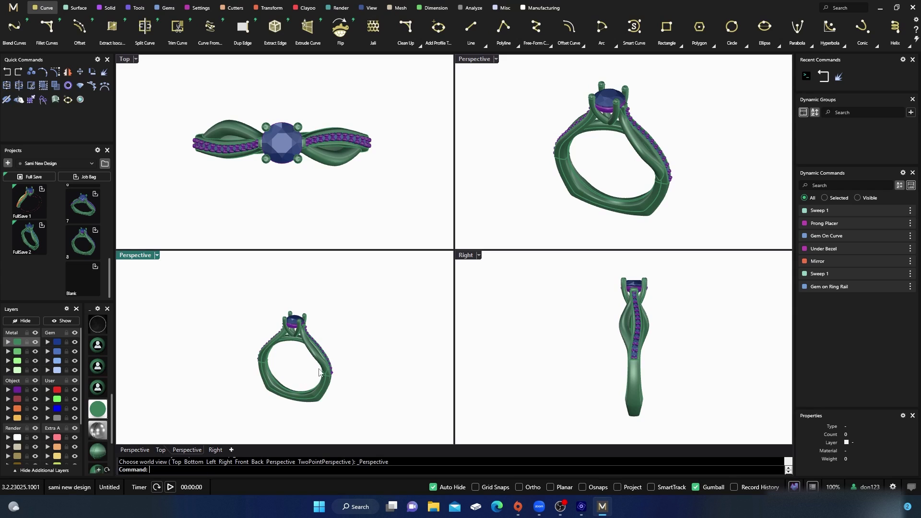
pyautogui.scroll(2, 320, 373)
pyautogui.scroll(-1, 312, 371)
pyautogui.moveTo(318, 374); pyautogui.dragTo(318, 374, button='right')
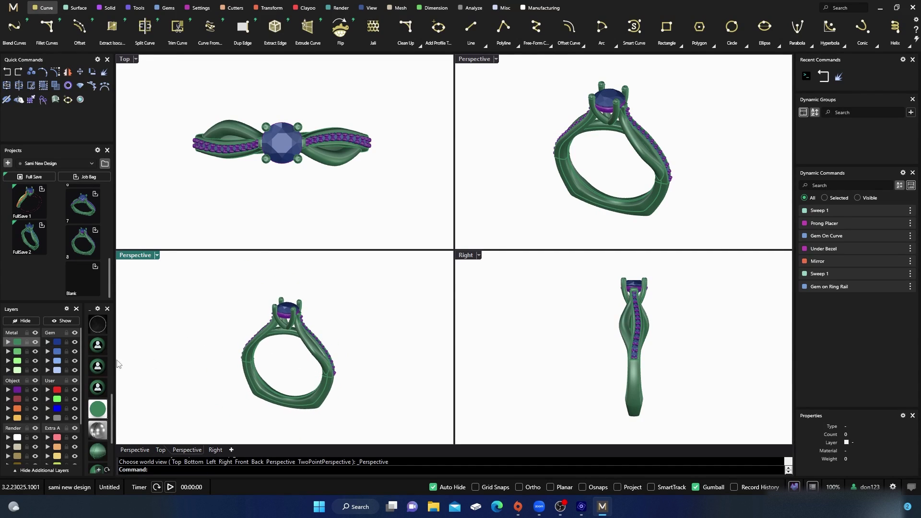
# - Preview the ring in the silver metallic rendered display mode in the lower Perspective viewport and return that viewport to CounterSketchPreview
pyautogui.scroll(5, 103, 398)
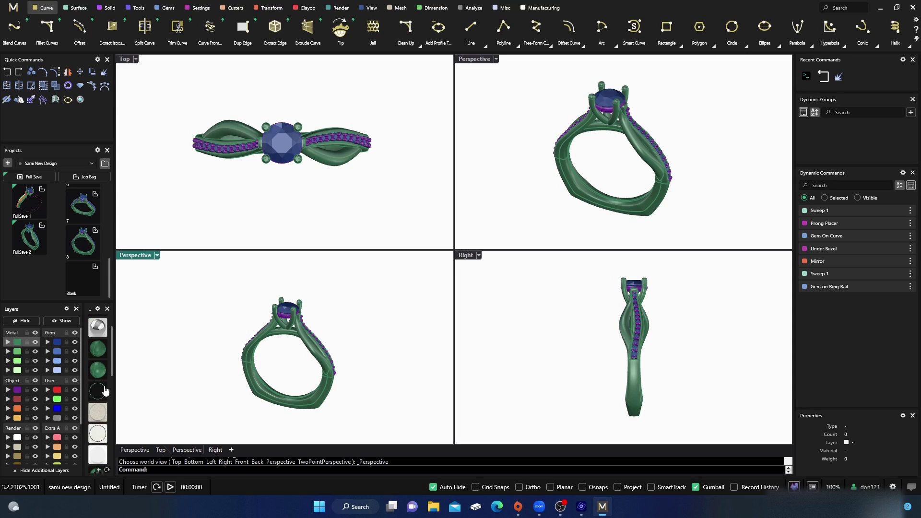
pyautogui.scroll(2, 105, 391)
pyautogui.moveTo(103, 371); pyautogui.dragTo(224, 370)
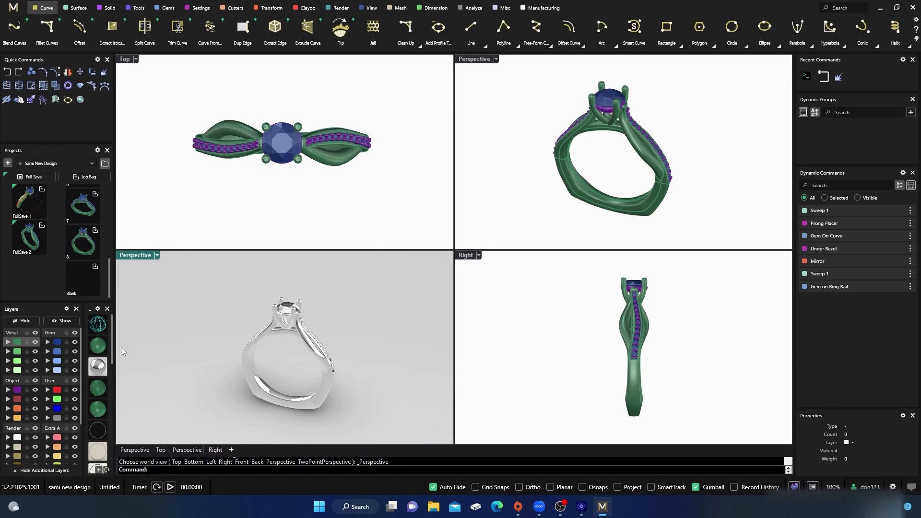
pyautogui.scroll(-2, 96, 364)
pyautogui.scroll(-3, 97, 364)
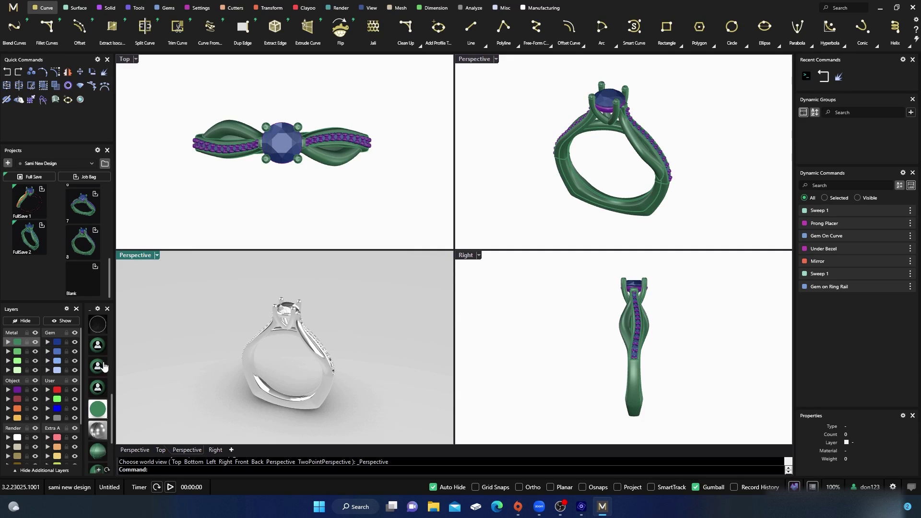
pyautogui.click(98, 366)
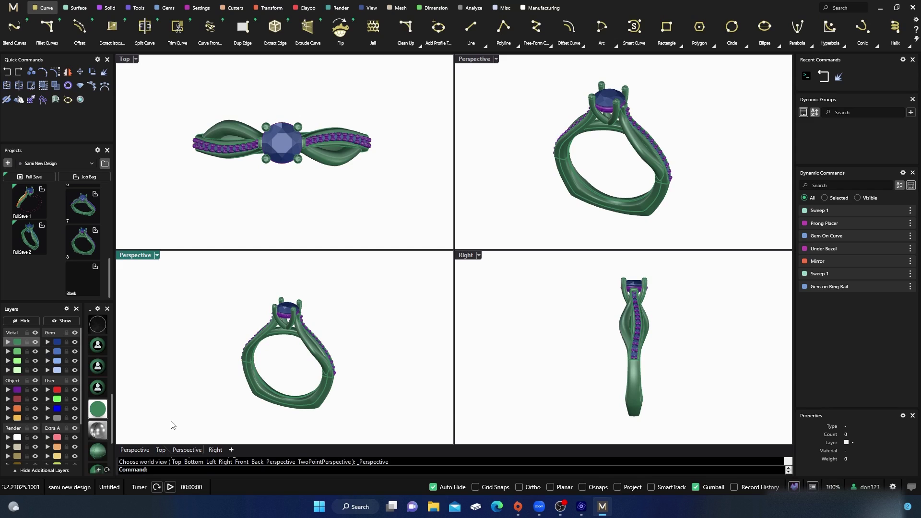
# - Run the Snapshots command and place its window beside the viewports, clear of the ring
pyautogui.write('an')
pyautogui.press('BackSpace')
pyautogui.press('BackSpace')
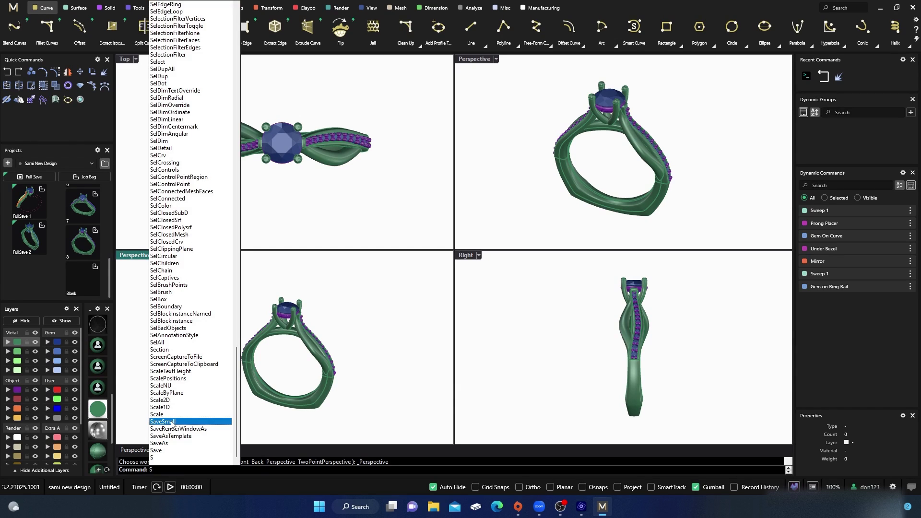
pyautogui.write('napshots')
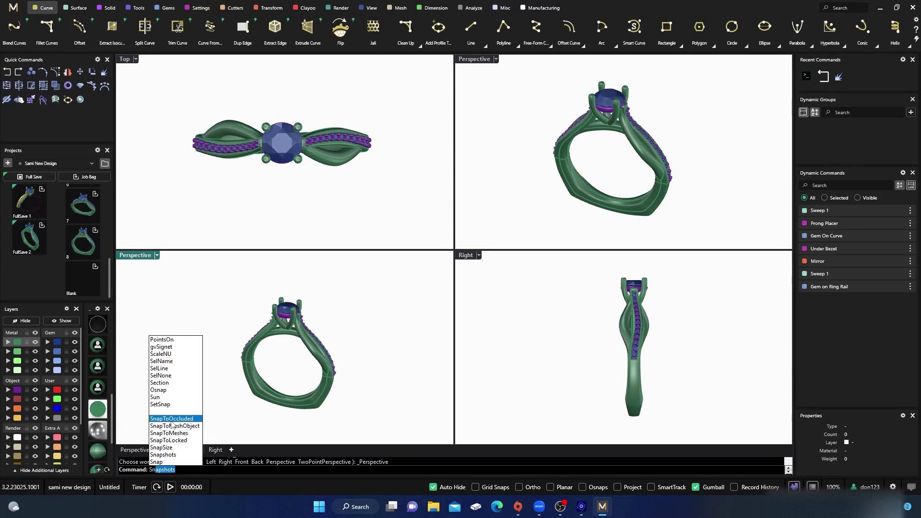
pyautogui.press('Return')
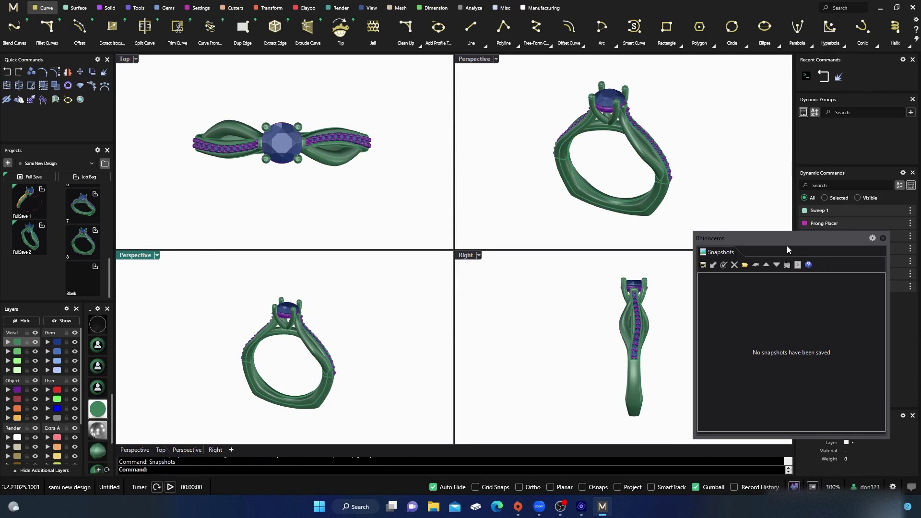
pyautogui.moveTo(783, 236); pyautogui.dragTo(812, 239)
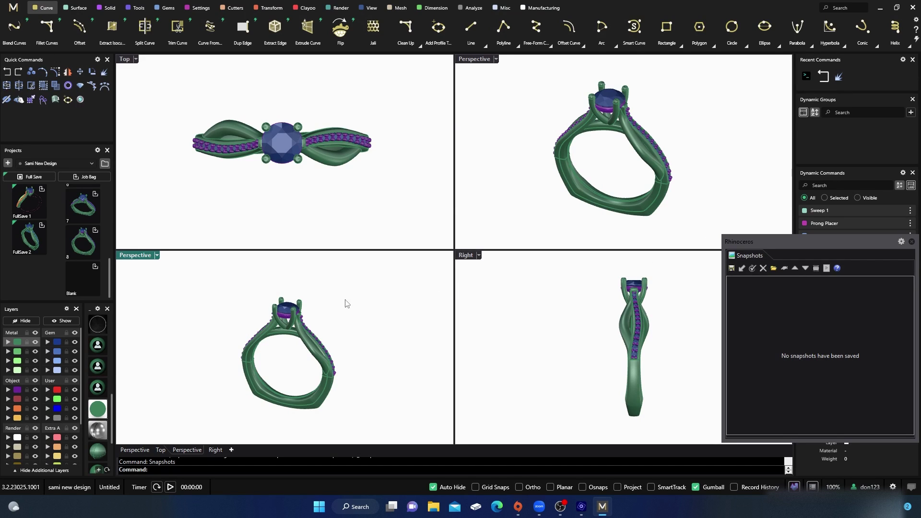
# - Show the ring smaller in the lower Perspective viewport, maximize the original Perspective viewport and frame the whole ring at an angle
pyautogui.moveTo(358, 298); pyautogui.dragTo(368, 305, button='right')
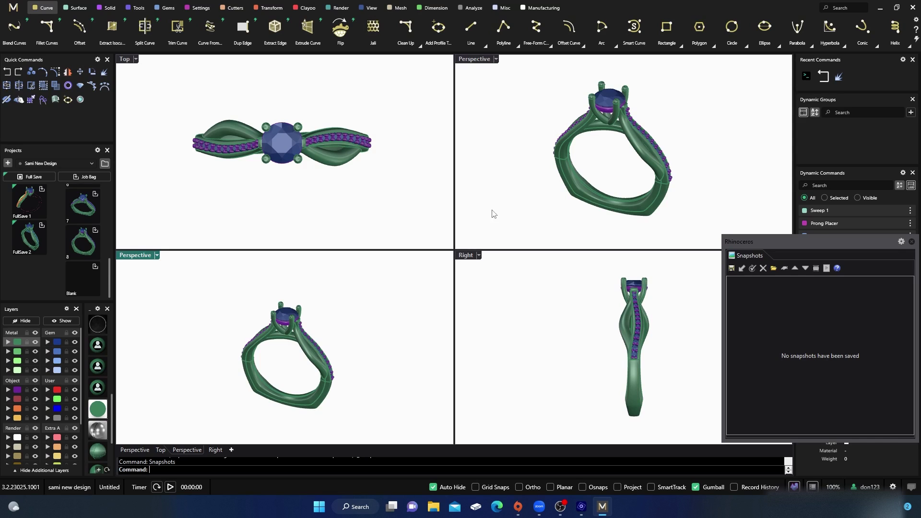
pyautogui.scroll(-3, 360, 284)
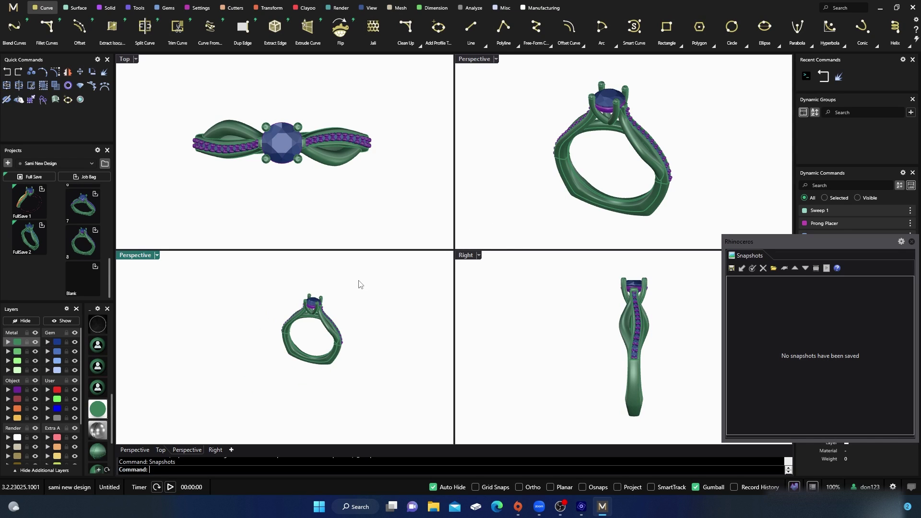
pyautogui.moveTo(360, 284); pyautogui.dragTo(356, 306, button='right')
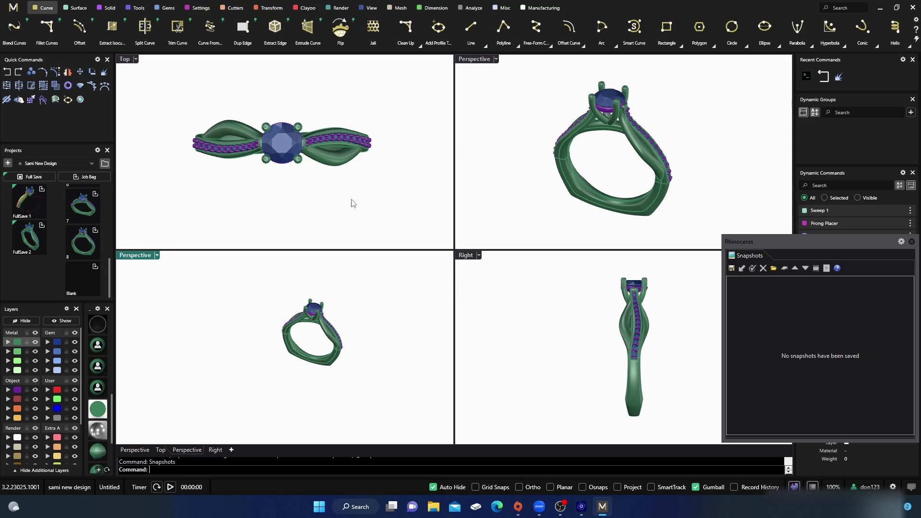
pyautogui.doubleClick(479, 60)
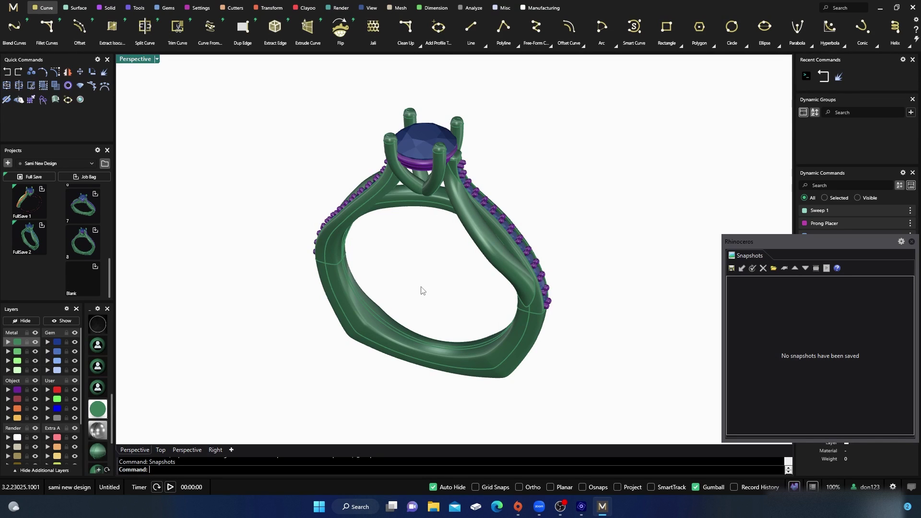
pyautogui.moveTo(421, 290)
pyautogui.mouseDown(button='right')
pyautogui.moveTo(436, 283)
pyautogui.moveTo(421, 286)
pyautogui.moveTo(430, 287)
pyautogui.moveTo(427, 275)
pyautogui.mouseUp(button='right')
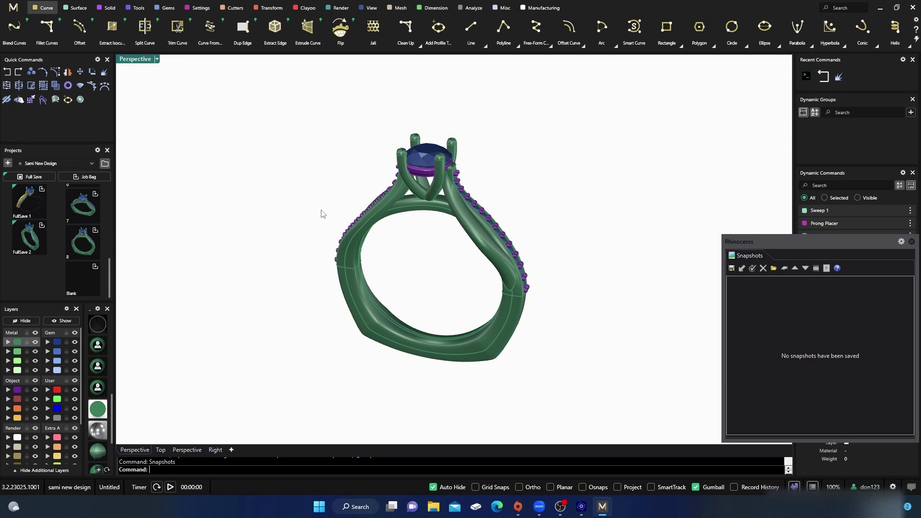
# - Save the state as Snapshot 01, adding object Display Mode, Material Assignment and rendering Materials to the preset Layer States and Camera
pyautogui.click(731, 268)
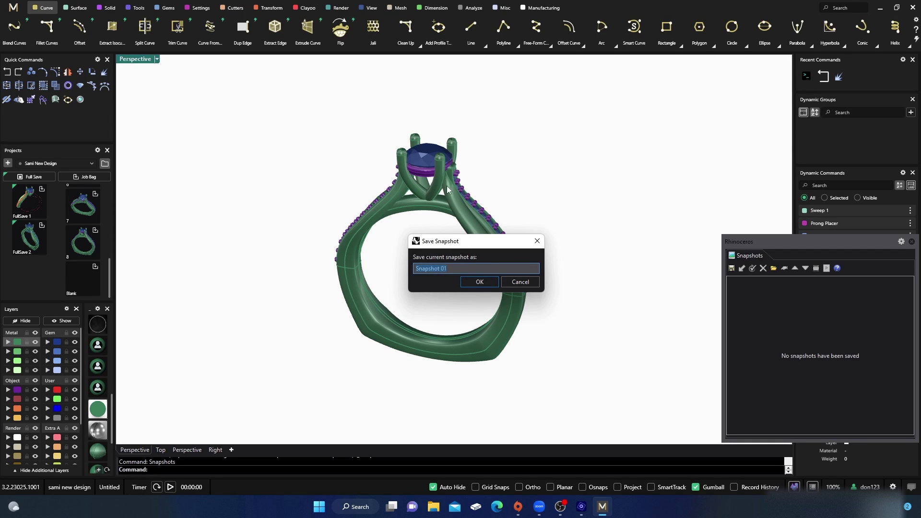
pyautogui.click(480, 283)
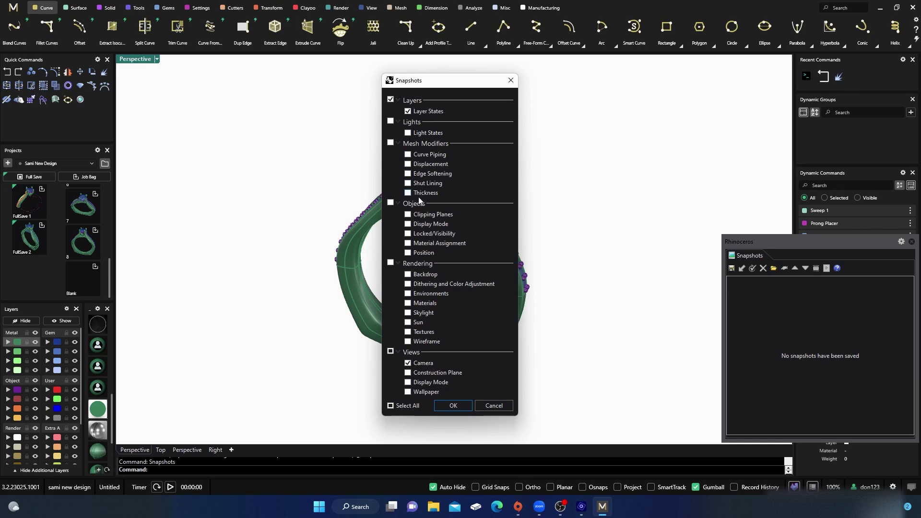
pyautogui.click(407, 224)
pyautogui.click(408, 244)
pyautogui.click(413, 305)
pyautogui.click(452, 407)
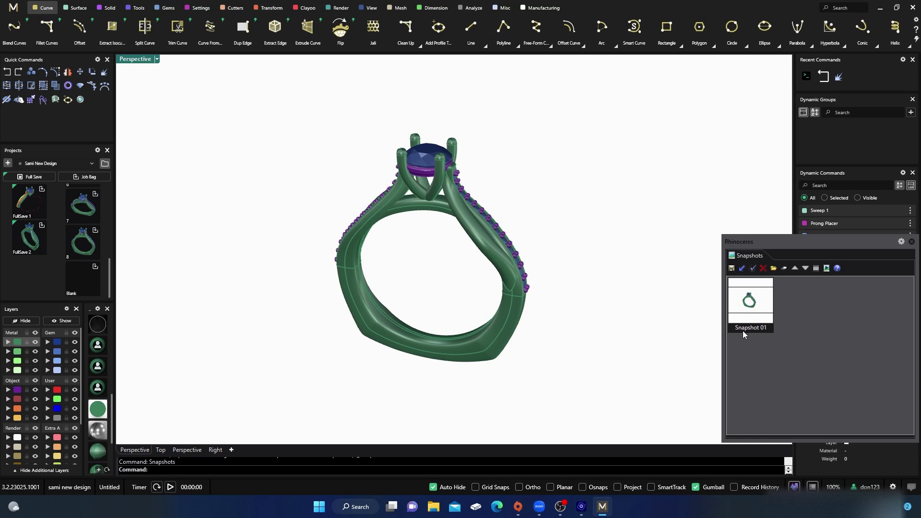
# - Select the saved Snapshot 01 to check its thumbnail, clear the selection and restore the four-viewport layout
pyautogui.click(752, 342)
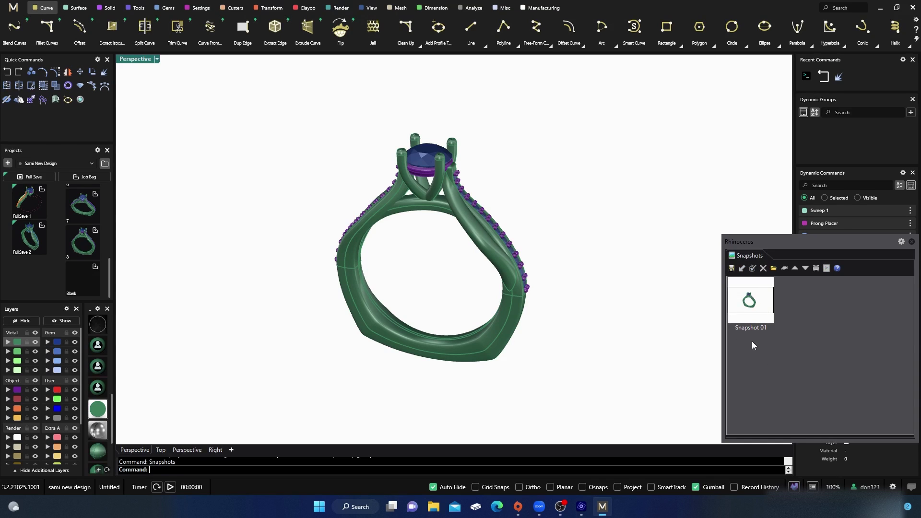
pyautogui.click(747, 317)
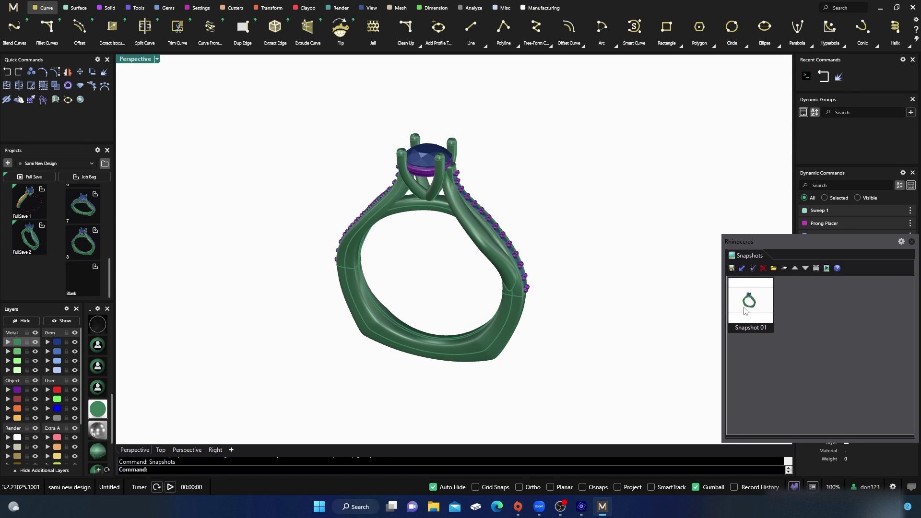
pyautogui.click(751, 365)
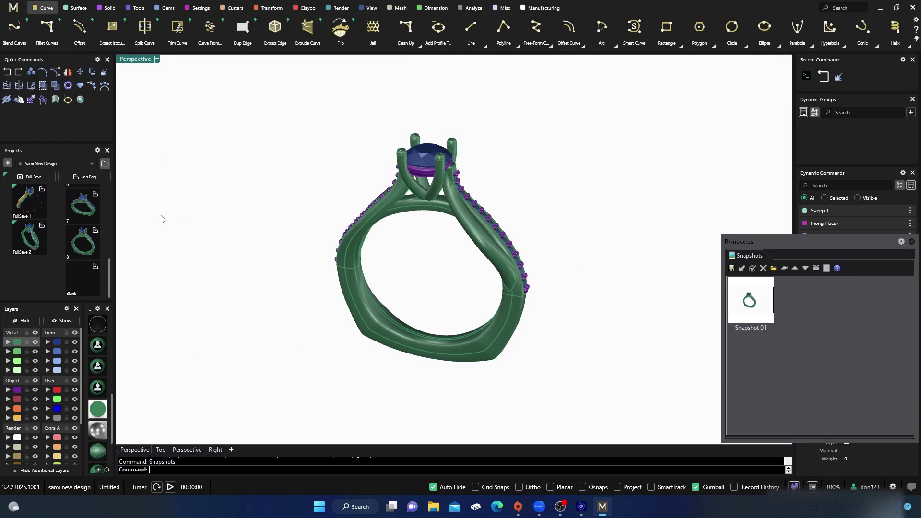
pyautogui.doubleClick(137, 60)
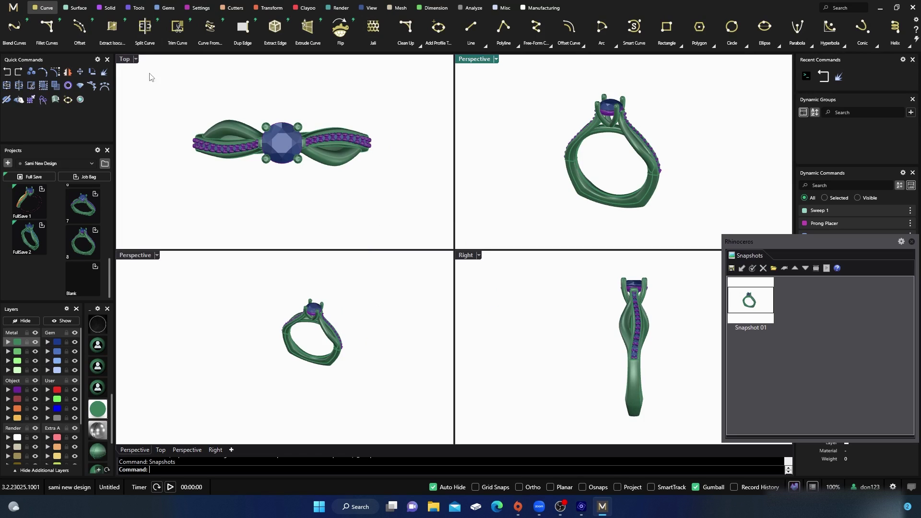
# - In the lower Perspective viewport, move the centre gem straight up, well above the ring, and clear the selection
pyautogui.moveTo(312, 353)
pyautogui.mouseDown(button='right')
pyautogui.moveTo(305, 370)
pyautogui.moveTo(323, 323)
pyautogui.moveTo(267, 363)
pyautogui.moveTo(319, 338)
pyautogui.mouseUp(button='right')
pyautogui.scroll(5, 302, 350)
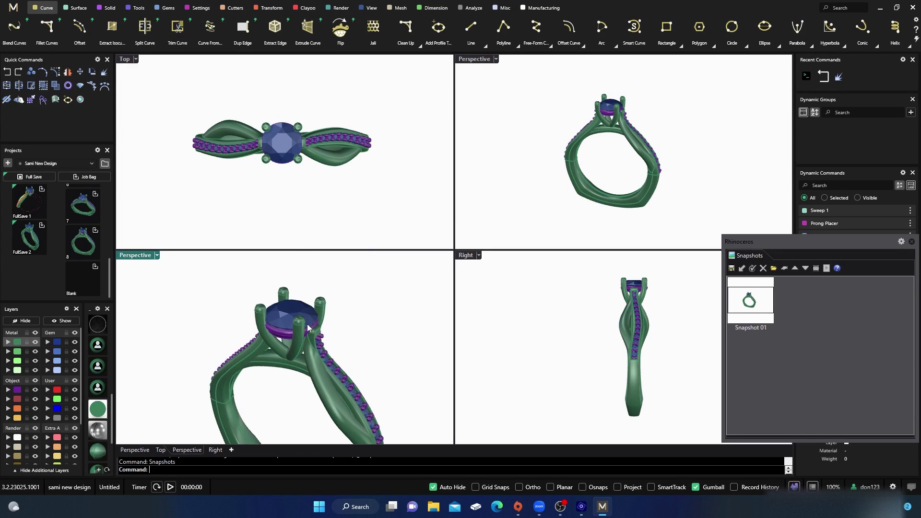
pyautogui.scroll(-2, 298, 357)
pyautogui.scroll(-2, 297, 360)
pyautogui.scroll(7, 293, 345)
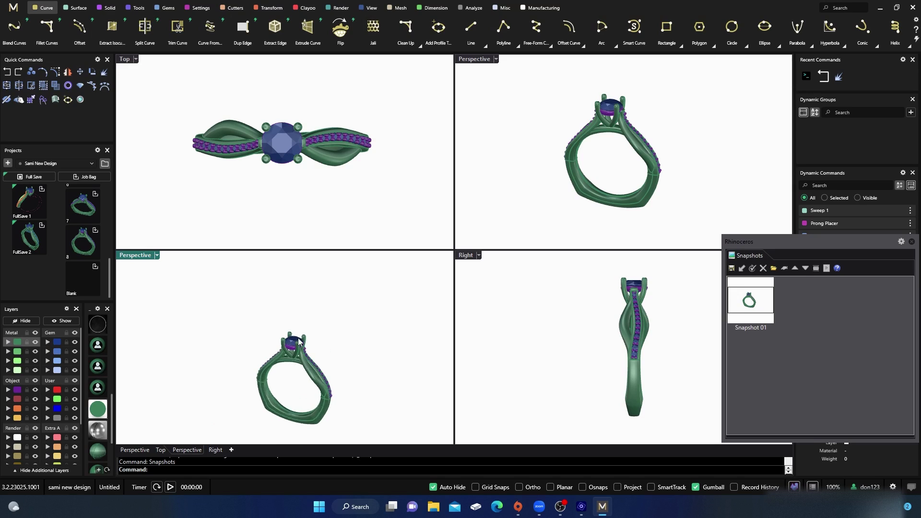
pyautogui.click(292, 338)
pyautogui.scroll(-6, 288, 365)
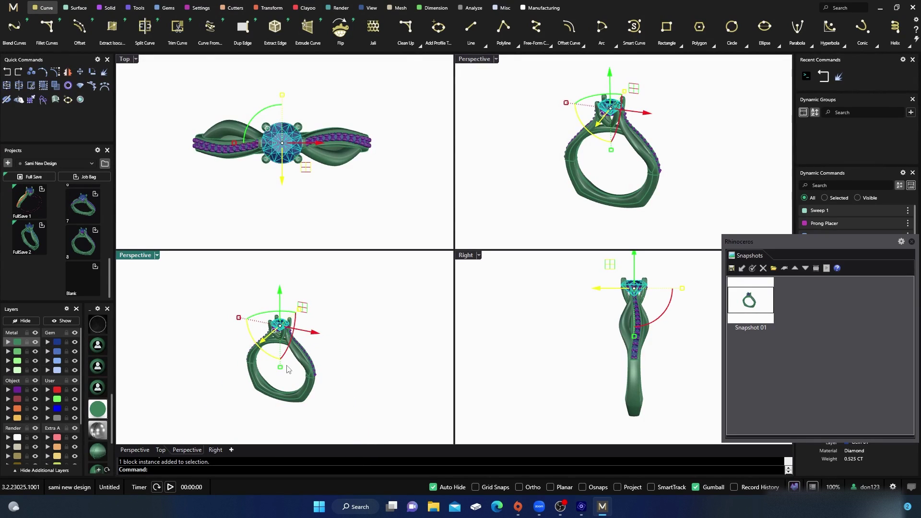
pyautogui.moveTo(285, 395); pyautogui.dragTo(281, 336, button='right')
pyautogui.moveTo(282, 336); pyautogui.dragTo(281, 278)
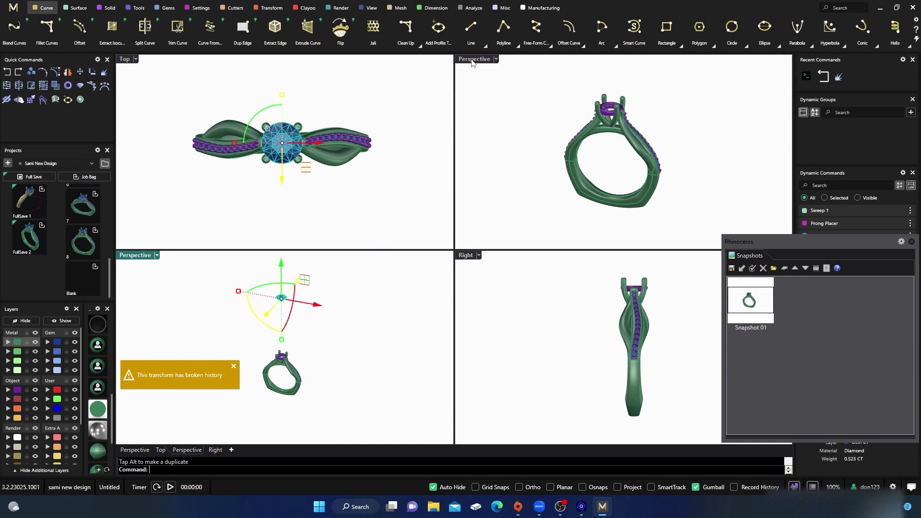
pyautogui.click(283, 305)
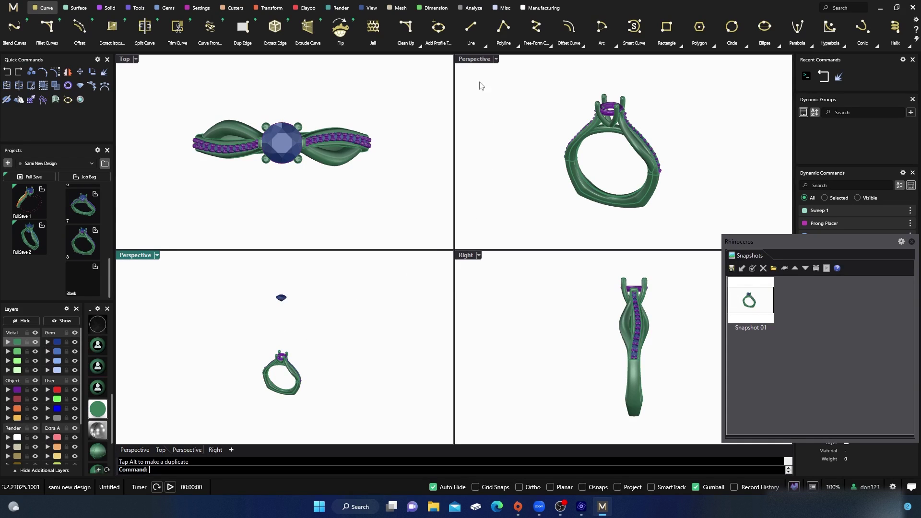
# - Maximize the original Perspective viewport, save the state as Snapshot 02 and clear its selection
pyautogui.click(472, 64)
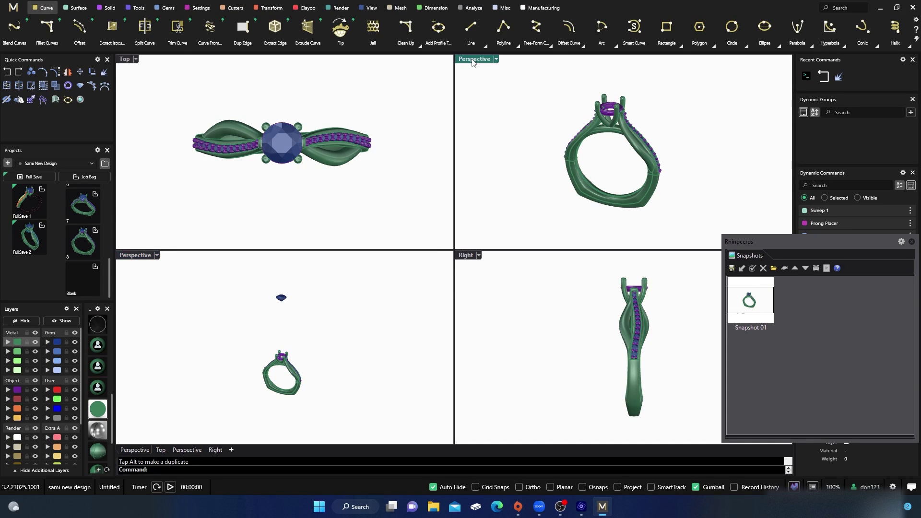
pyautogui.doubleClick(473, 60)
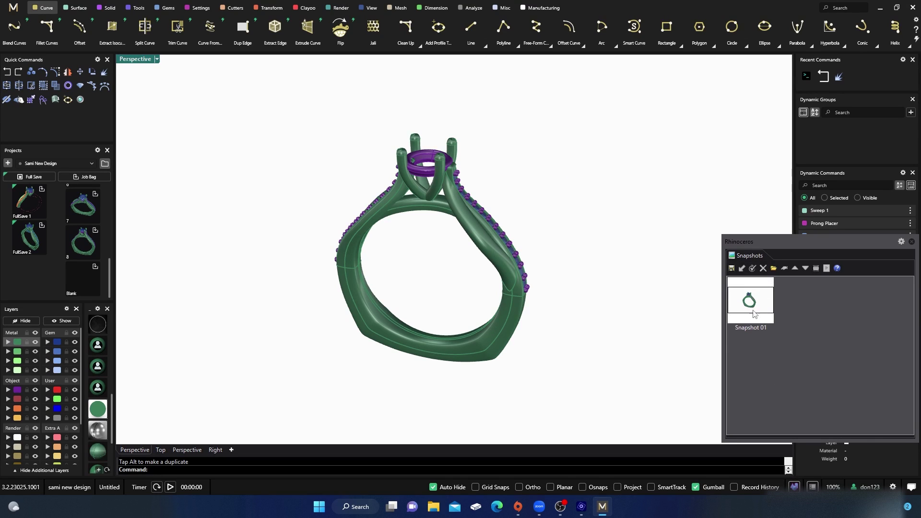
pyautogui.click(732, 269)
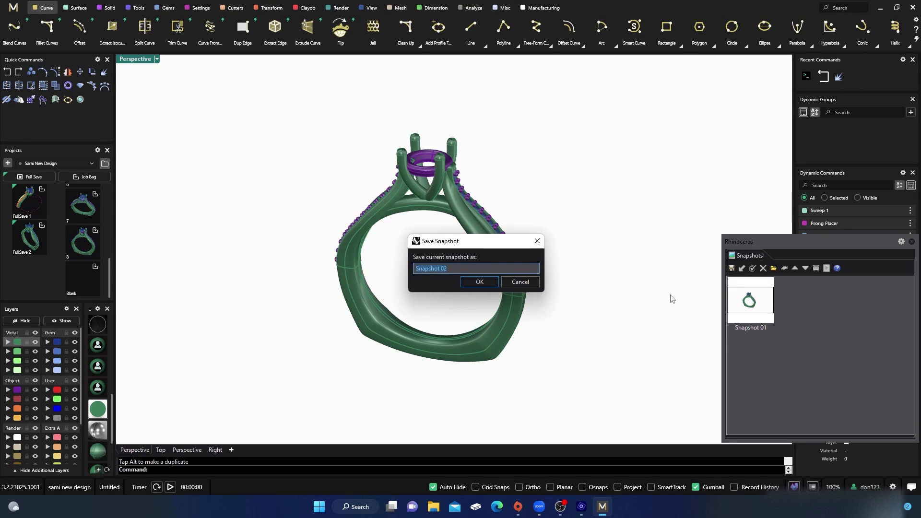
pyautogui.press('Return')
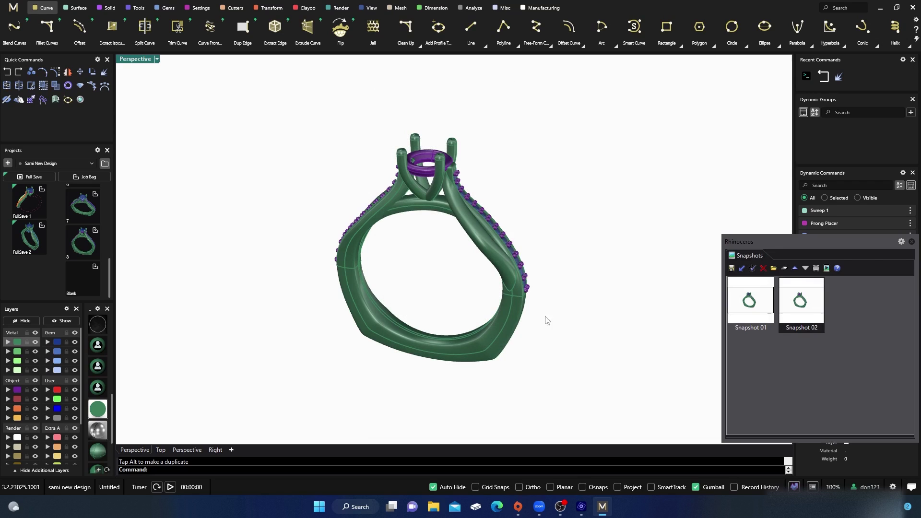
pyautogui.click(761, 382)
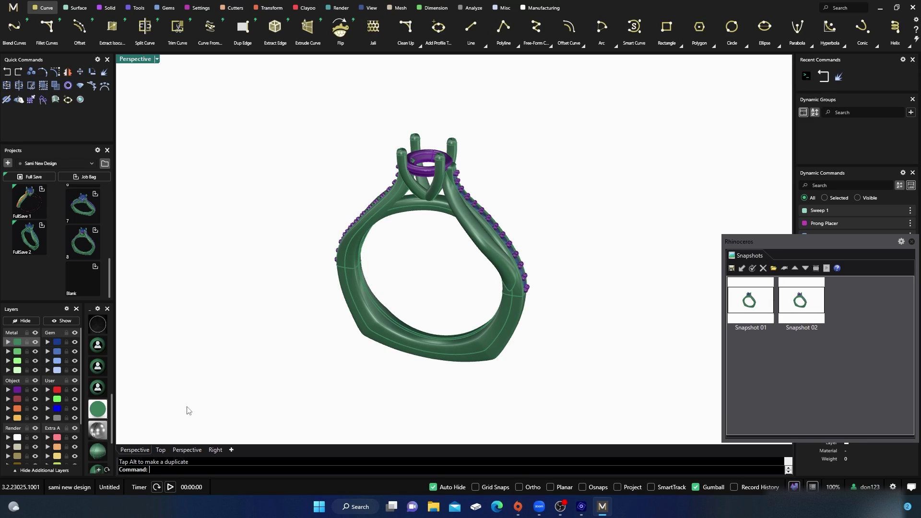
# - In the second Perspective view, move the right shoulder's accent gems sideways off the ring, then deselect them in the original Perspective view
pyautogui.click(187, 450)
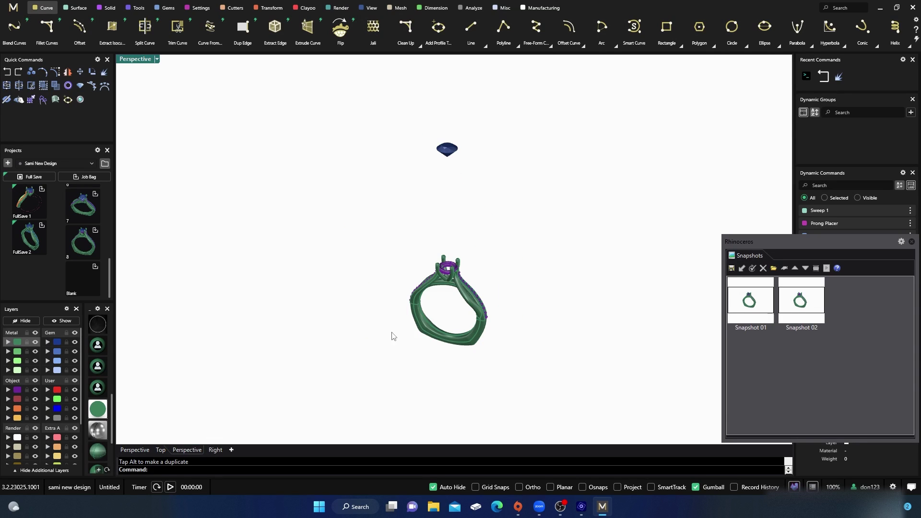
pyautogui.scroll(3, 443, 288)
pyautogui.moveTo(447, 320); pyautogui.dragTo(411, 319, button='right')
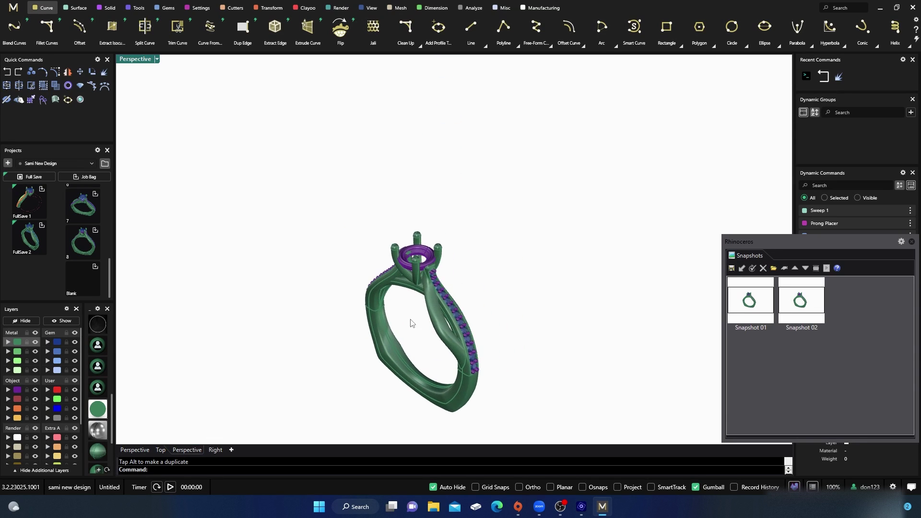
pyautogui.scroll(3, 453, 326)
pyautogui.click(460, 311)
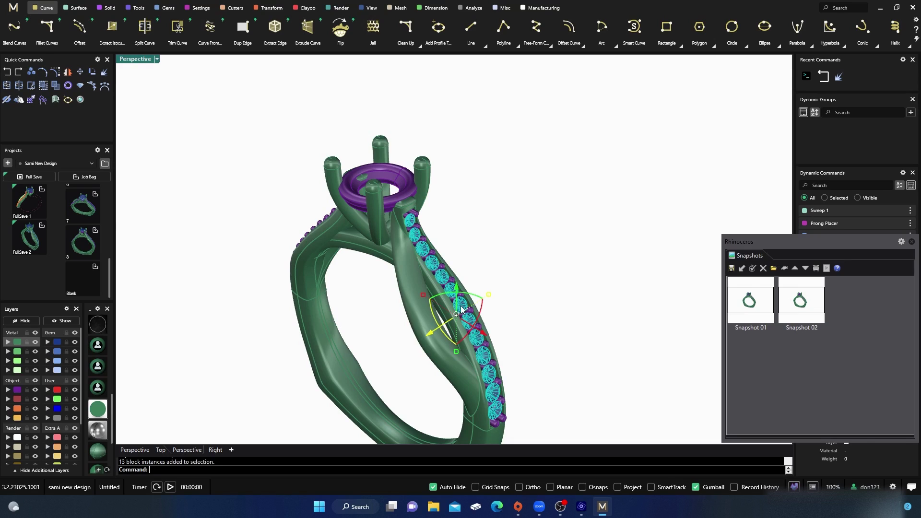
pyautogui.scroll(-3, 386, 317)
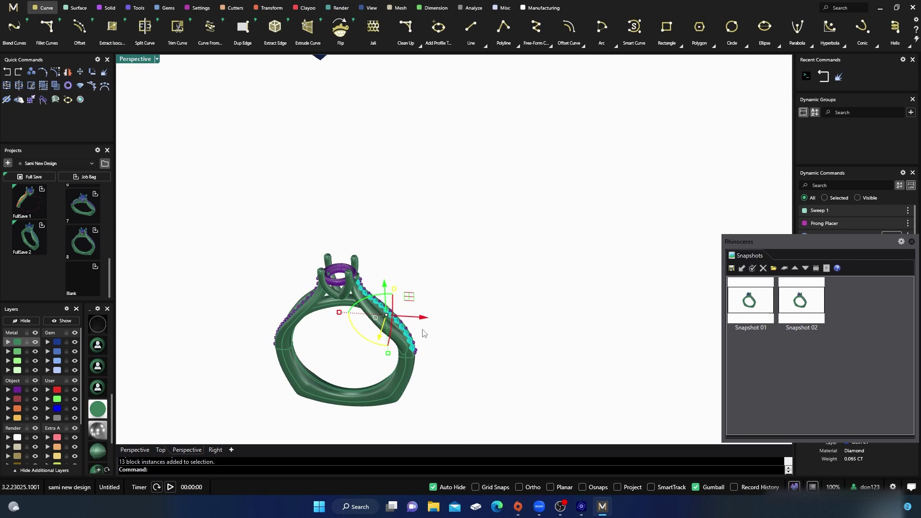
pyautogui.moveTo(422, 321); pyautogui.dragTo(631, 328)
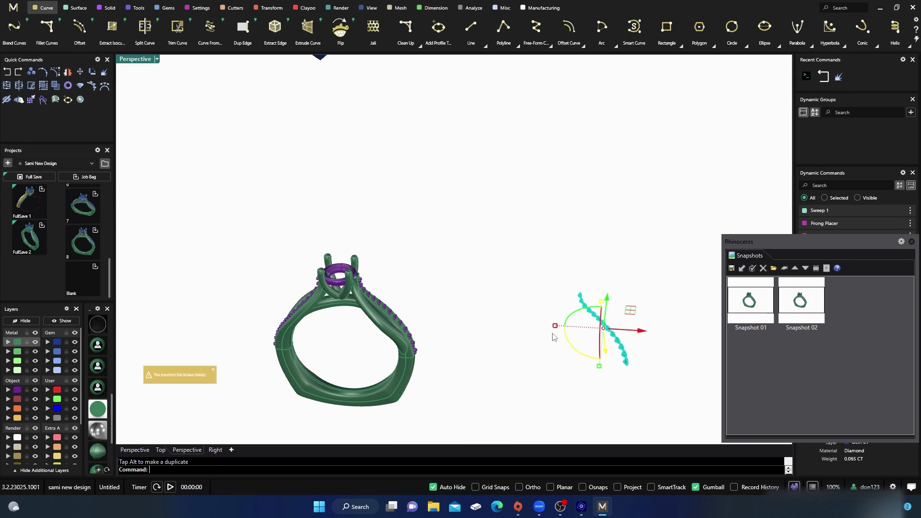
pyautogui.click(139, 450)
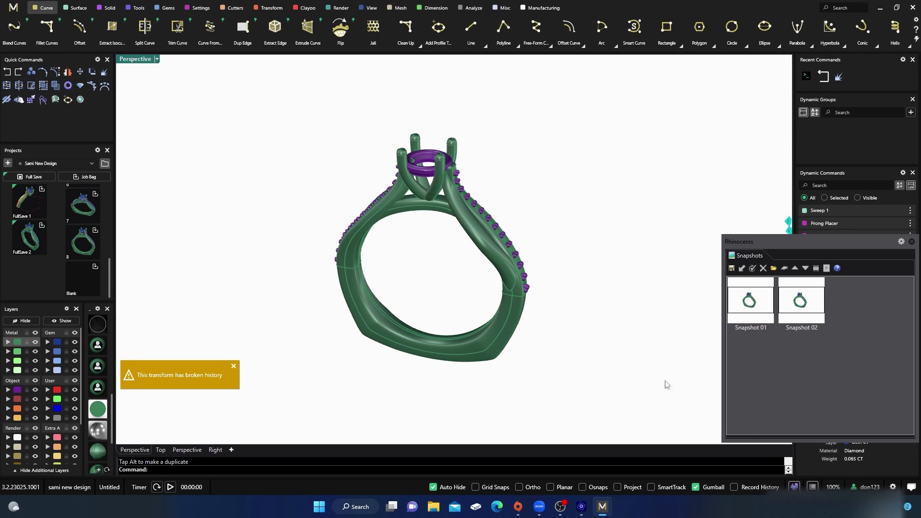
pyautogui.click(618, 370)
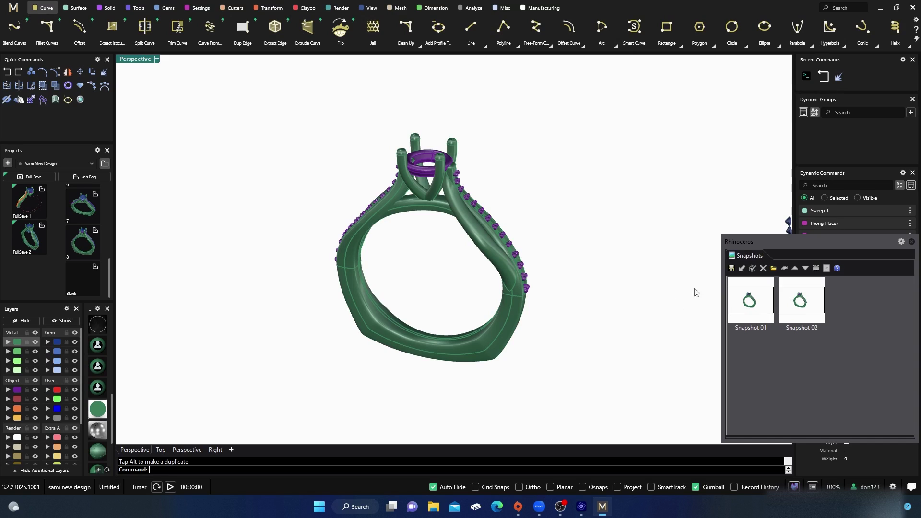
# - Move the detached row of accent gems further from the ring, clear of the original Perspective view's frame, and return to that view
pyautogui.click(188, 453)
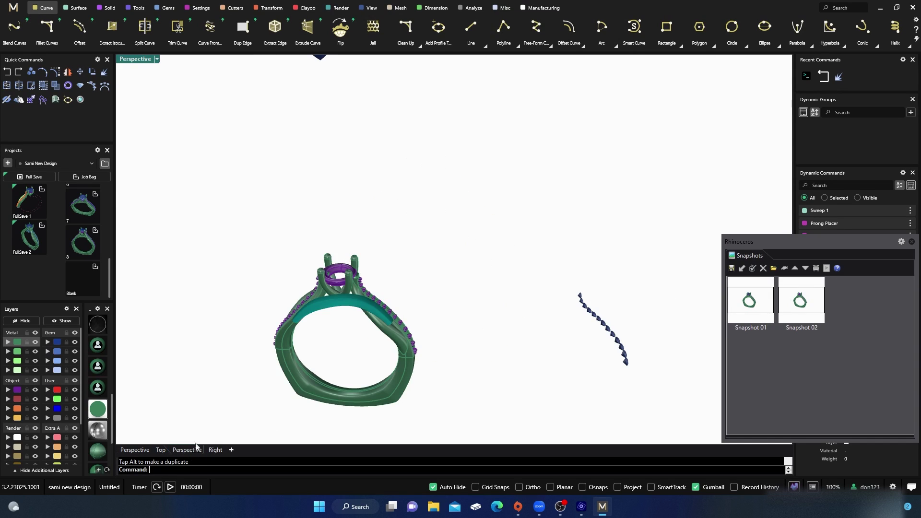
pyautogui.click(608, 326)
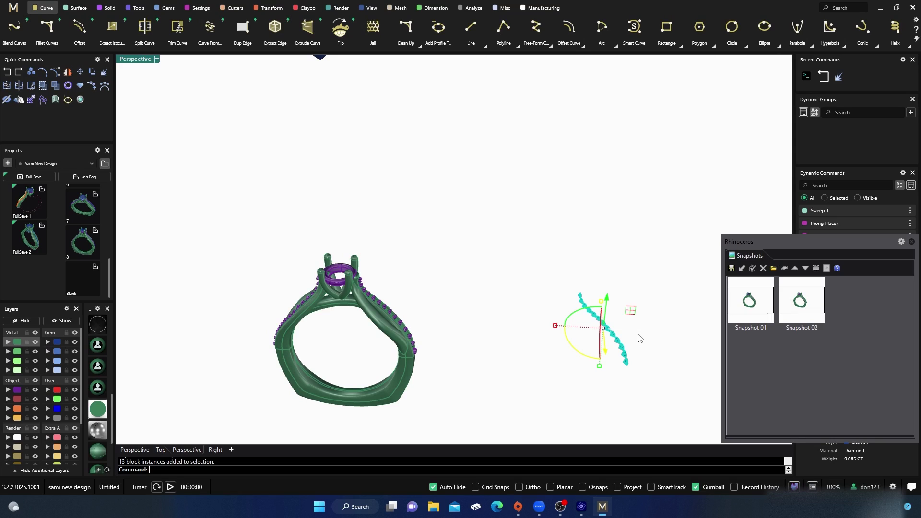
pyautogui.moveTo(643, 331); pyautogui.dragTo(699, 354)
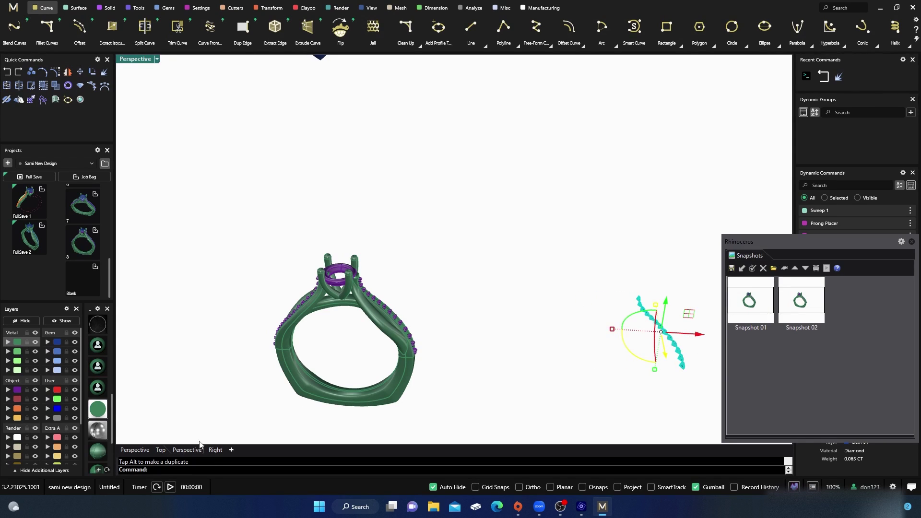
pyautogui.click(141, 450)
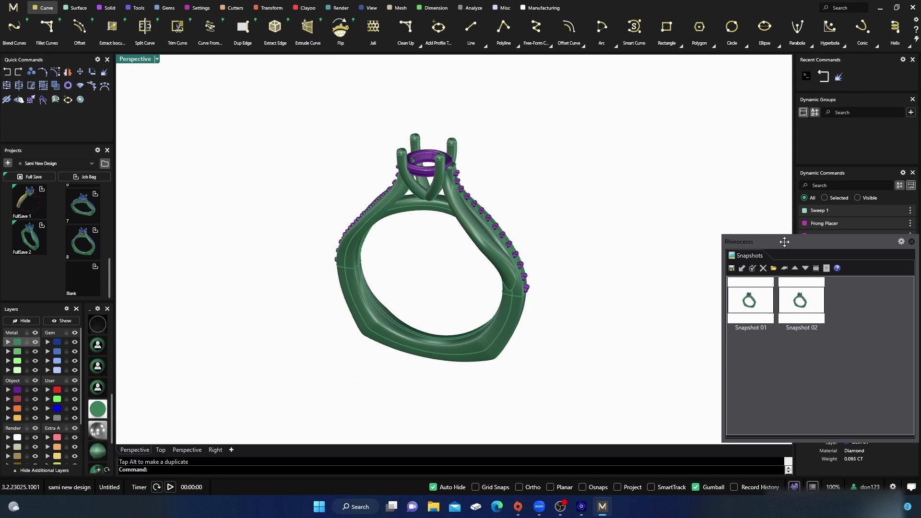
# - Shift the Snapshots window slightly, save the state as Snapshot 03 and clear its selection
pyautogui.moveTo(785, 242); pyautogui.dragTo(764, 242)
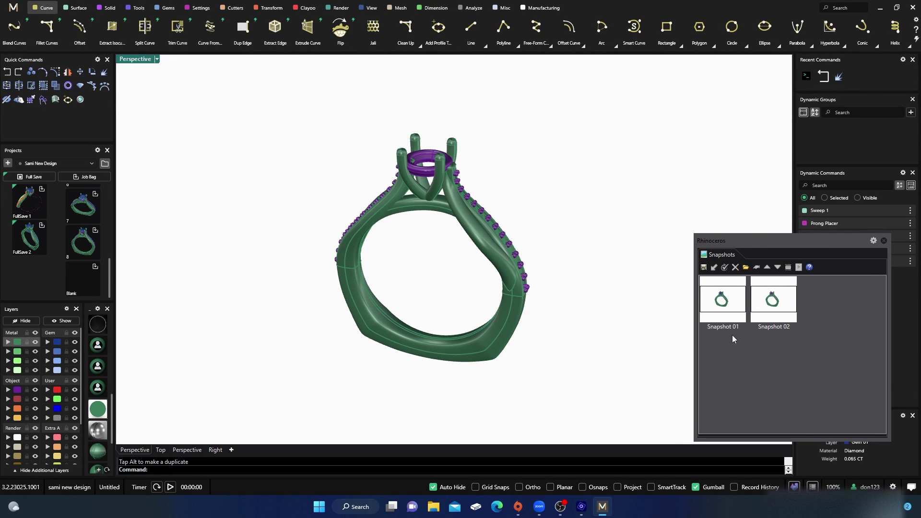
pyautogui.click(704, 267)
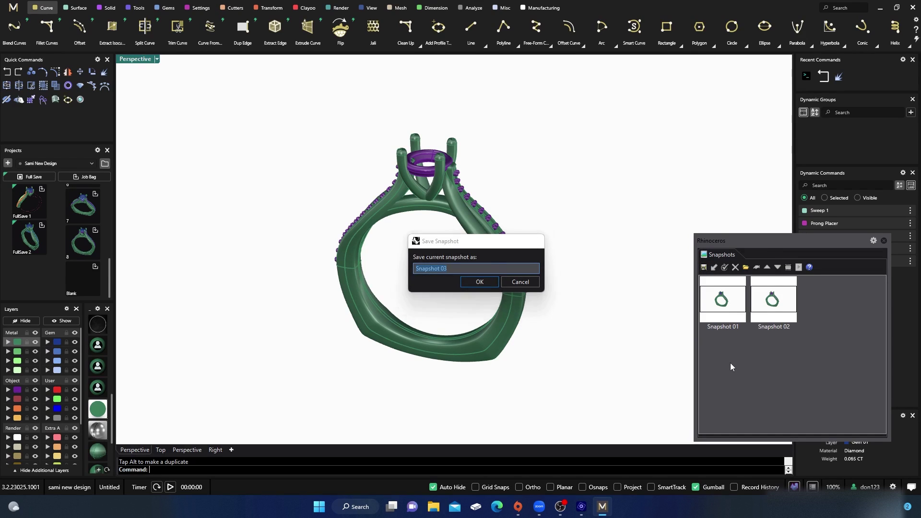
pyautogui.press('Return')
pyautogui.click(793, 356)
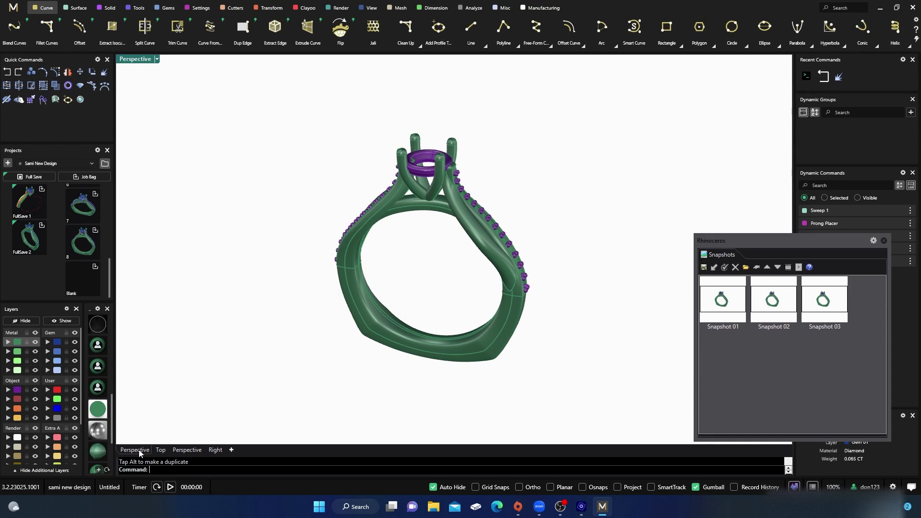
# - In the second Perspective view, move the left shoulder's accent gems sideways away from the ring and clear the selection
pyautogui.click(190, 451)
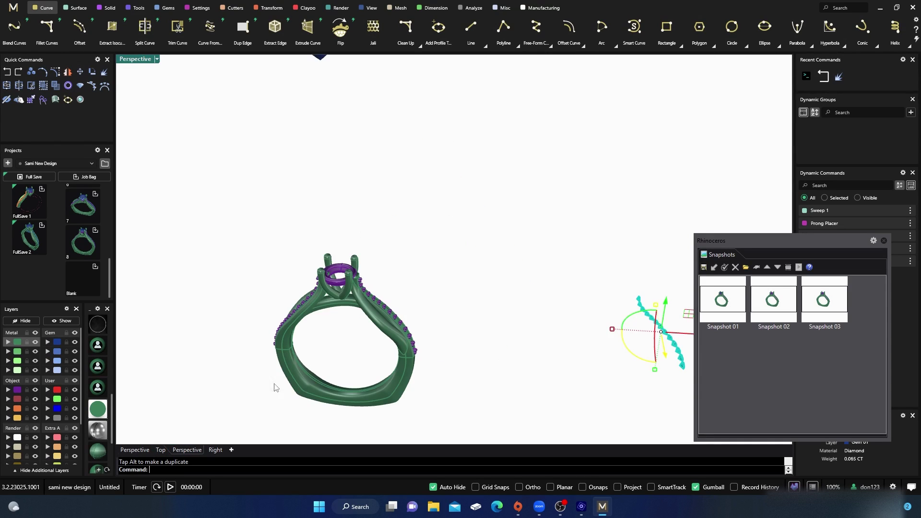
pyautogui.scroll(-5, 338, 355)
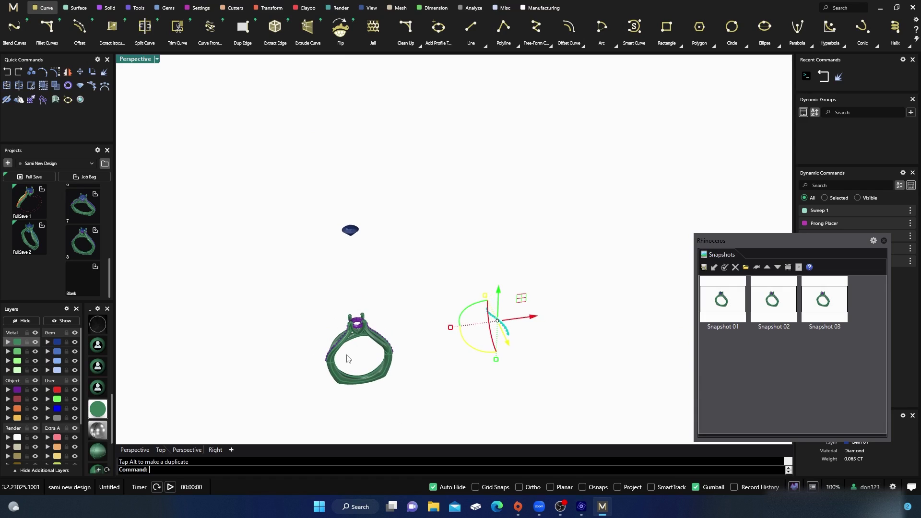
pyautogui.scroll(8, 349, 359)
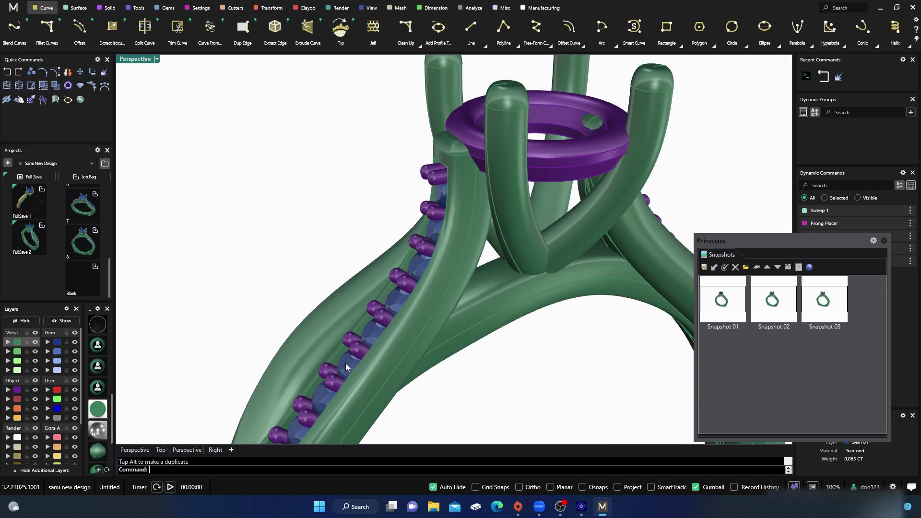
pyautogui.click(345, 367)
pyautogui.scroll(-8, 408, 307)
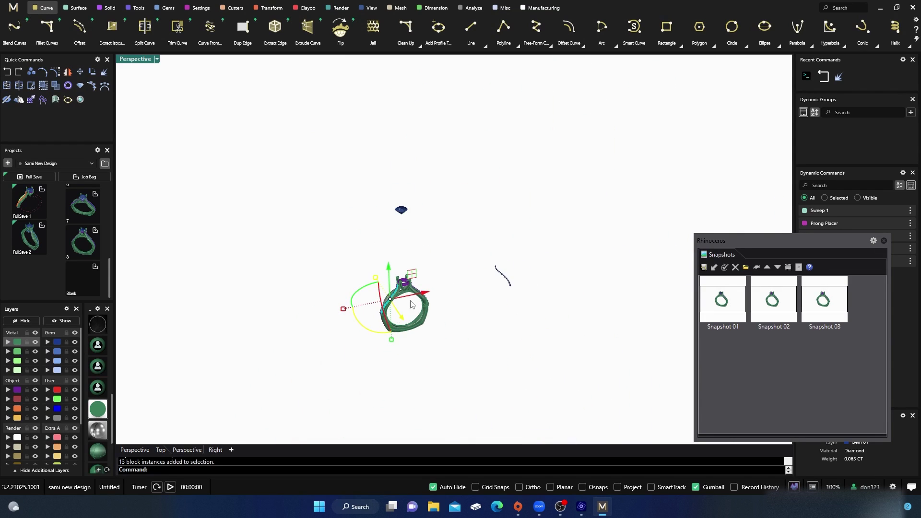
pyautogui.moveTo(410, 304); pyautogui.dragTo(259, 352)
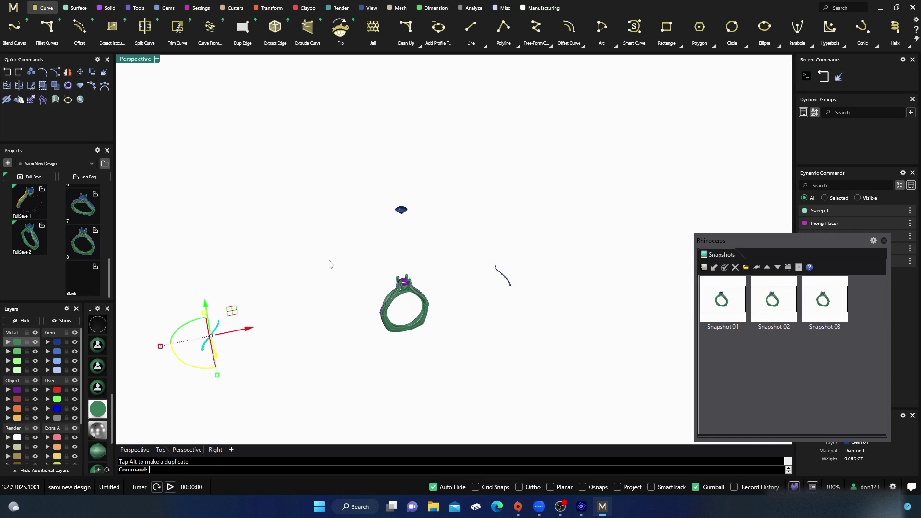
pyautogui.click(330, 290)
pyautogui.scroll(1, 318, 369)
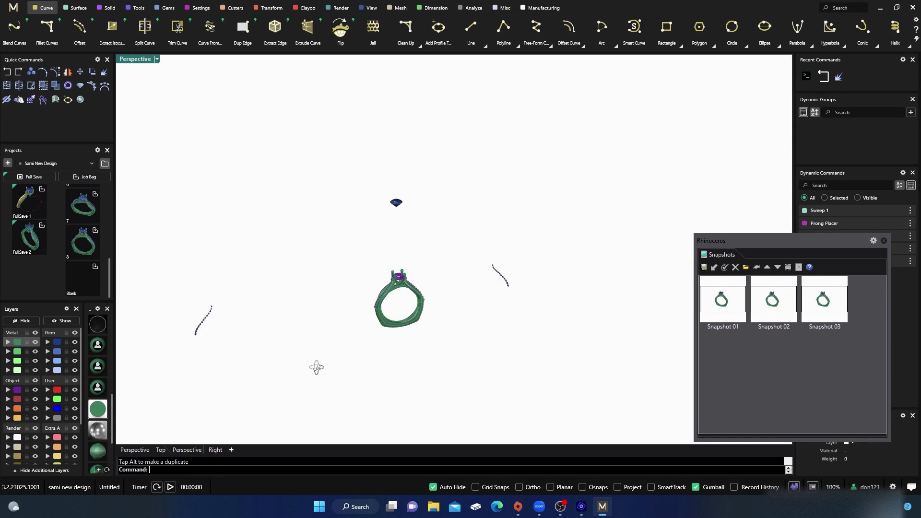
# - Return to the original Perspective view and save the state as Snapshot 04
pyautogui.click(132, 451)
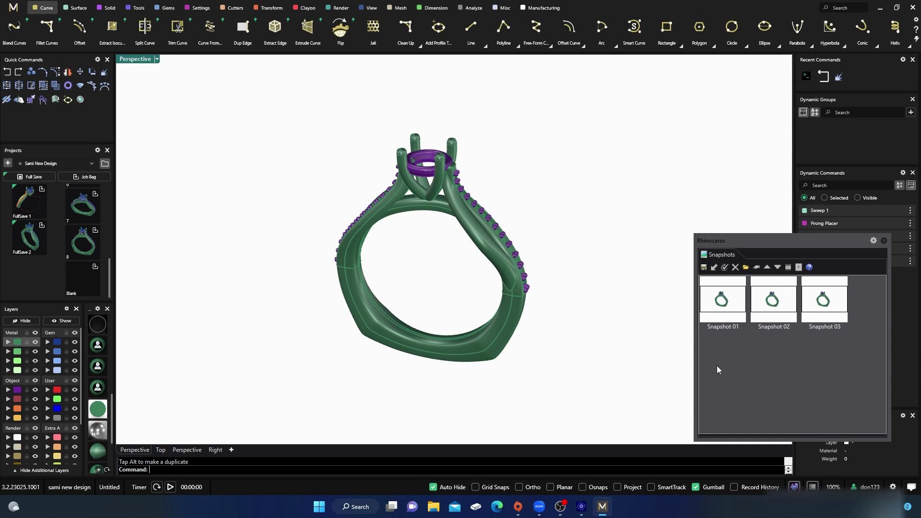
pyautogui.click(704, 267)
pyautogui.press('Return')
pyautogui.press('Return')
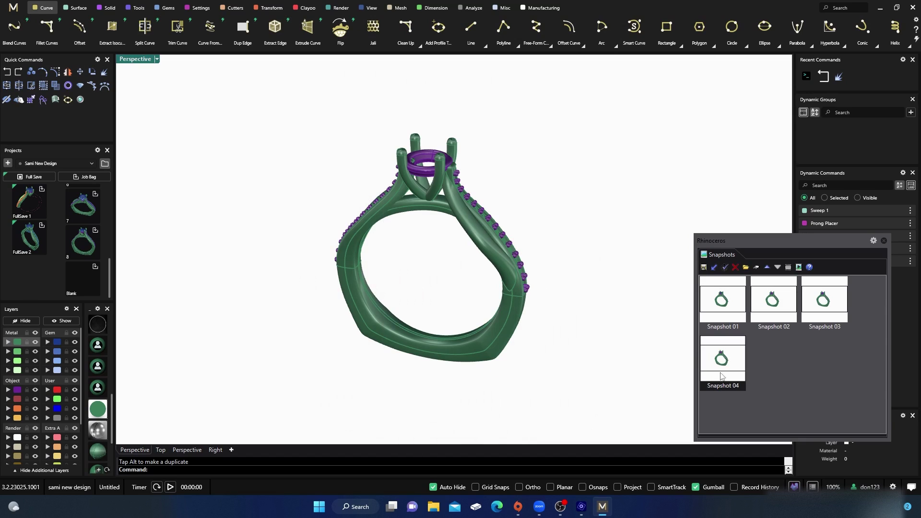
# - In the second Perspective view, move the right shoulder's purple prongs straight up beside the raised centre gem and clear the selection
pyautogui.click(194, 449)
pyautogui.scroll(6, 400, 323)
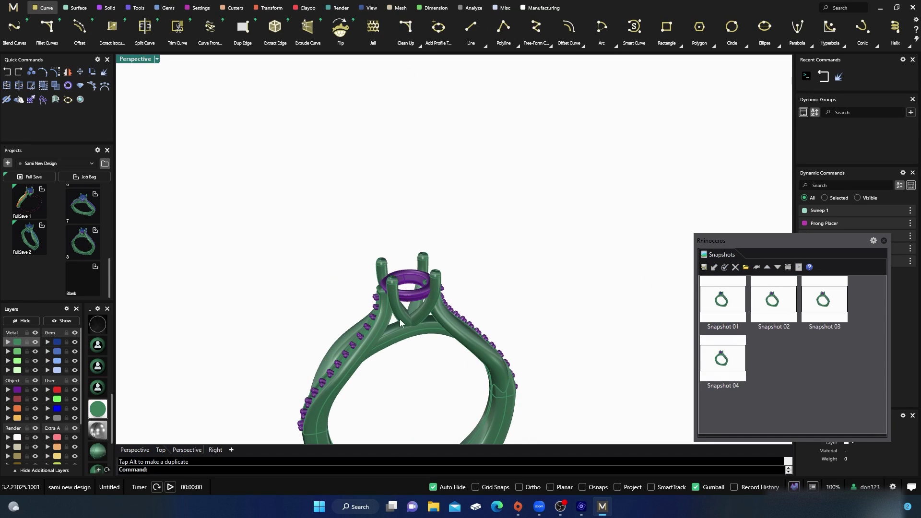
pyautogui.click(465, 318)
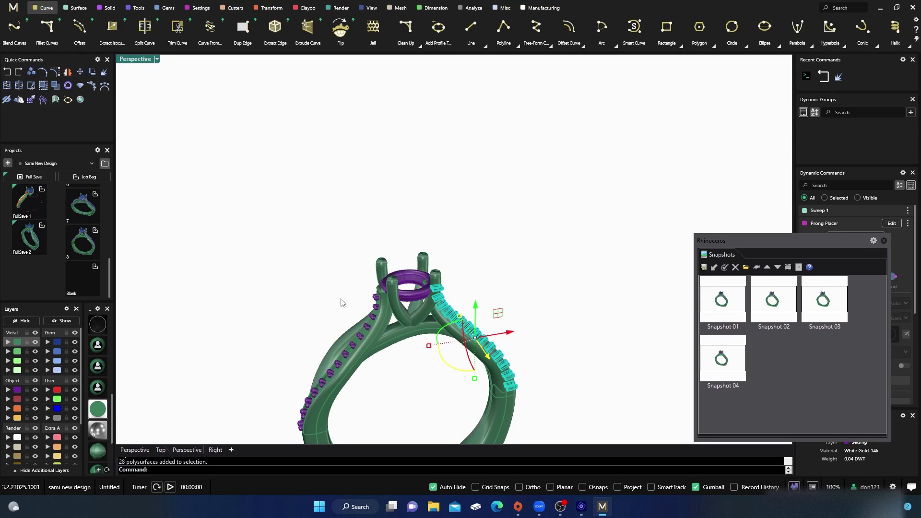
pyautogui.scroll(-4, 341, 300)
pyautogui.moveTo(392, 280); pyautogui.dragTo(425, 108)
pyautogui.click(499, 244)
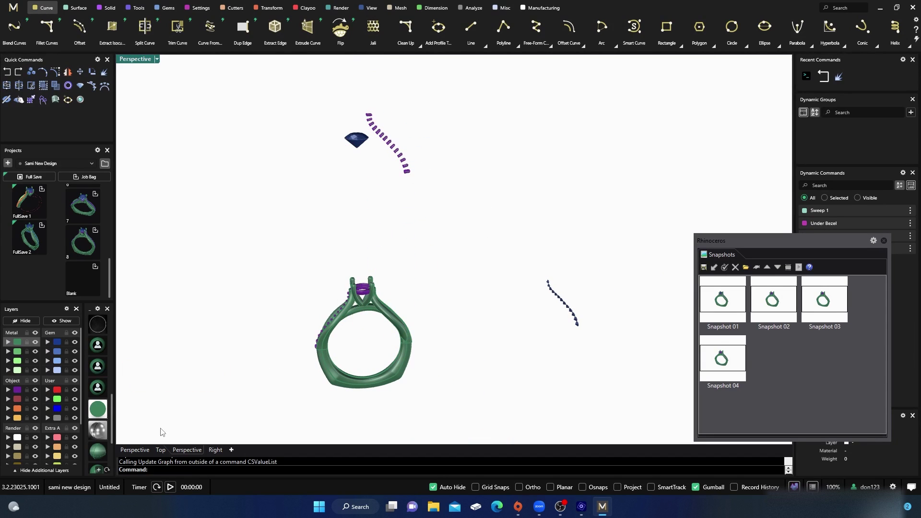
# - Return to the original Perspective view, save the state as Snapshot 05 and clear its selection
pyautogui.click(136, 450)
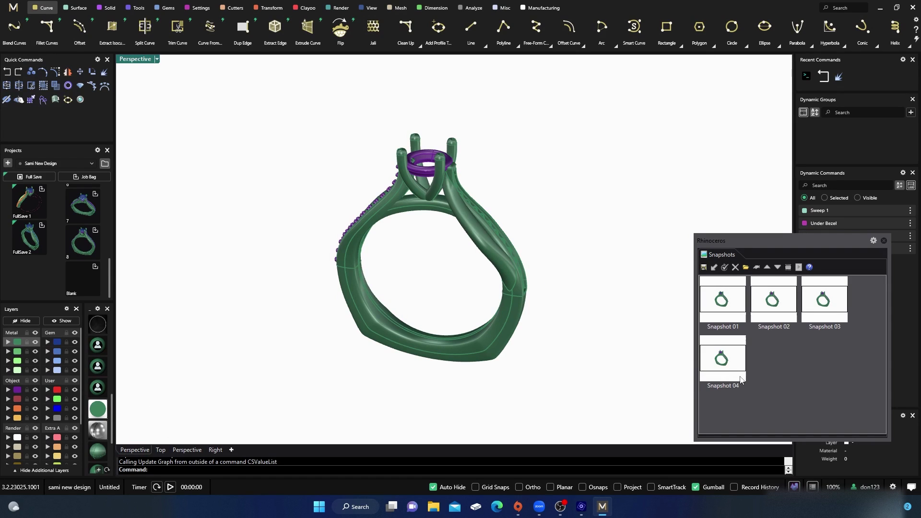
pyautogui.click(704, 267)
pyautogui.press('Return')
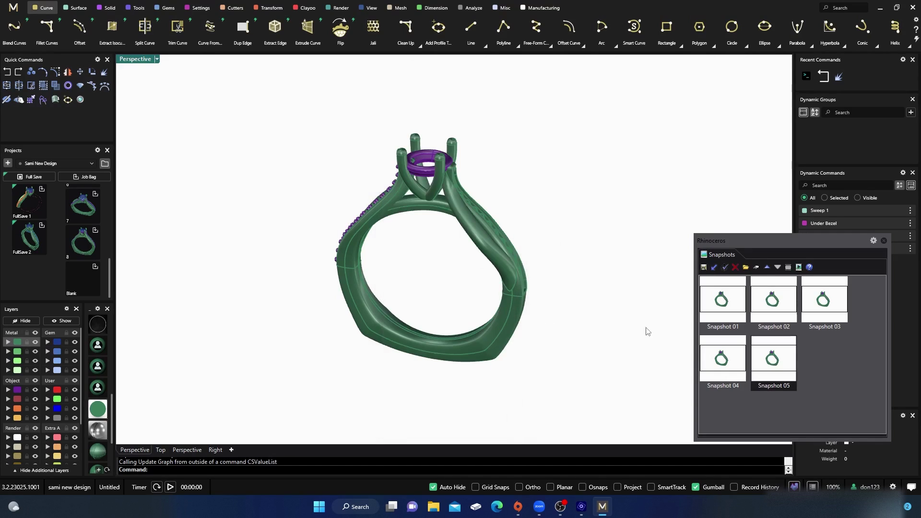
pyautogui.click(756, 425)
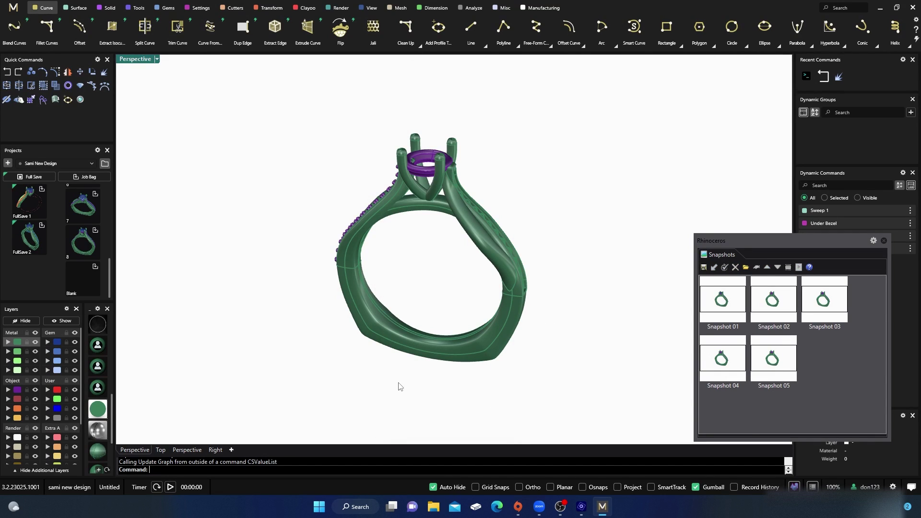
# - In the second Perspective view, move the left shoulder's purple prongs sideways, well away from the ring
pyautogui.click(188, 450)
pyautogui.scroll(5, 365, 326)
pyautogui.moveTo(369, 328); pyautogui.dragTo(375, 331, button='right')
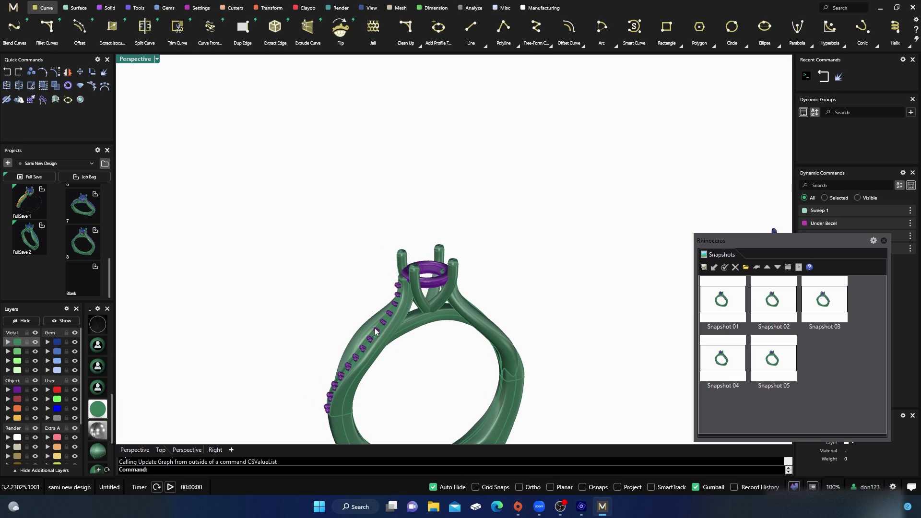
pyautogui.click(384, 326)
pyautogui.click(389, 328)
pyautogui.scroll(-3, 403, 369)
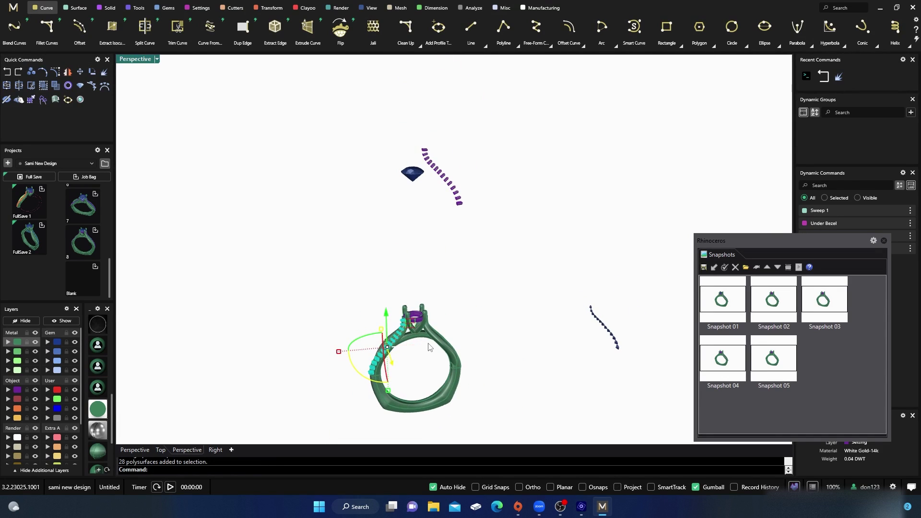
pyautogui.moveTo(403, 373); pyautogui.dragTo(200, 365)
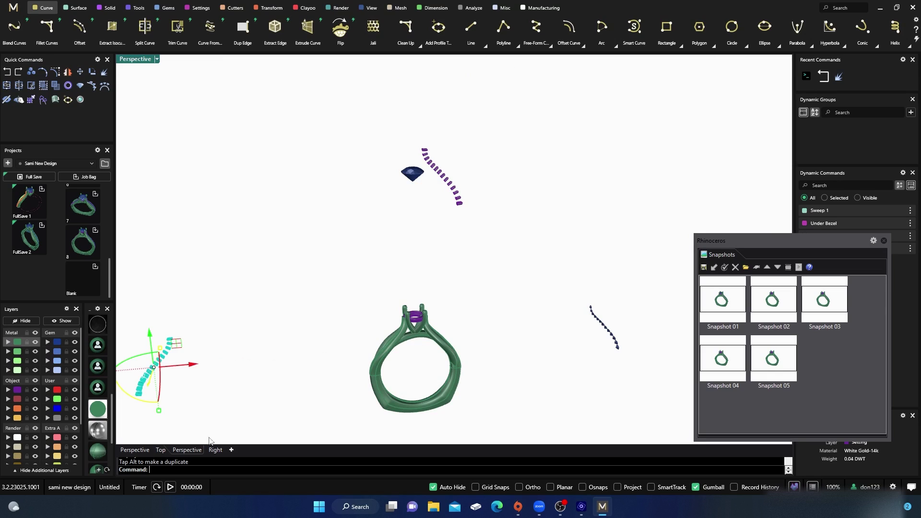
# - Return to the original Perspective view and save the state as Snapshot 06 with the same snapshot options
pyautogui.click(134, 450)
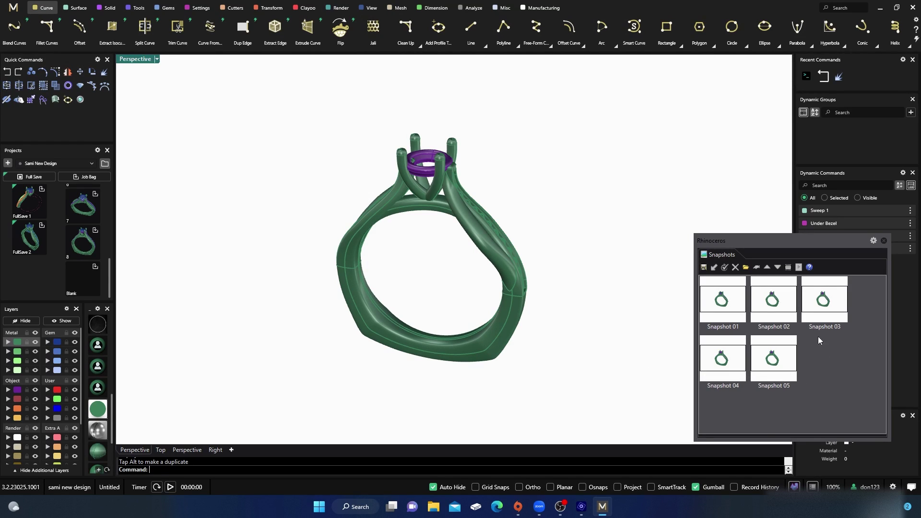
pyautogui.click(704, 267)
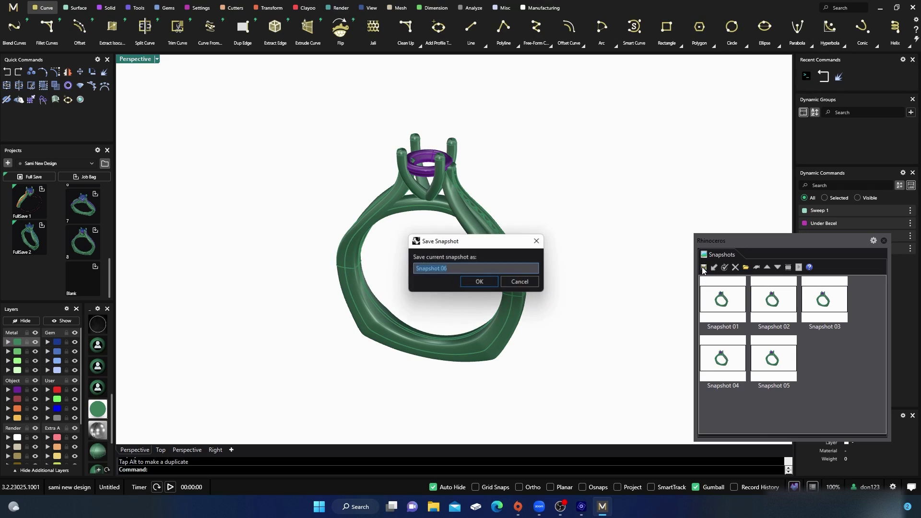
pyautogui.press('Return')
pyautogui.press('Return')
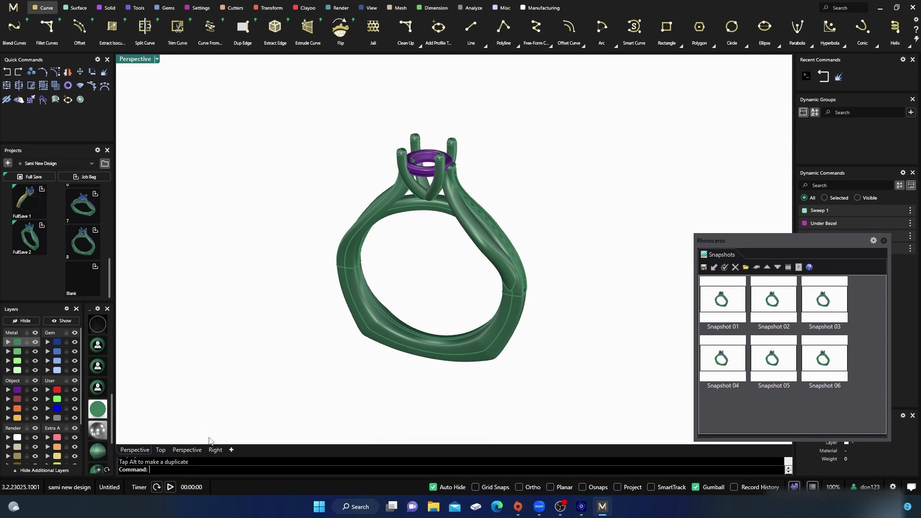
# - In the second Perspective view, move the purple under-bezel out of the head, up and to the left below the raised centre gem
pyautogui.click(187, 451)
pyautogui.click(422, 325)
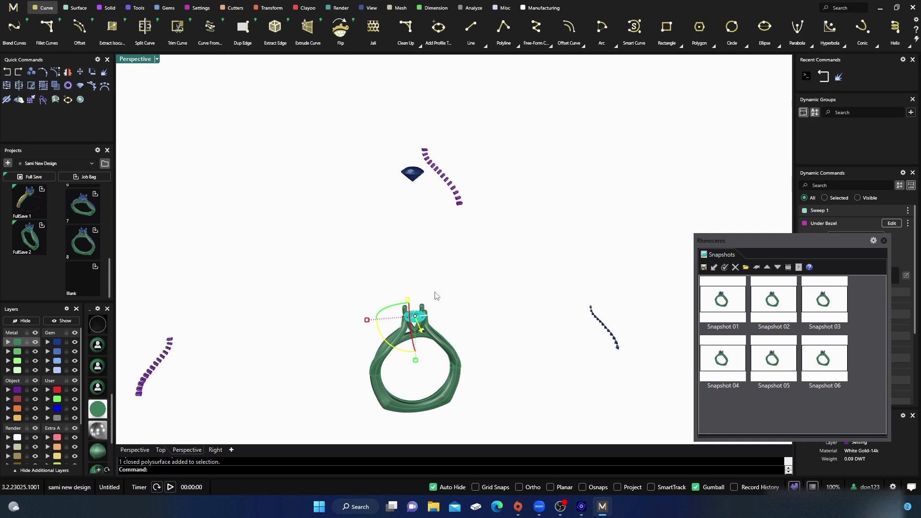
pyautogui.moveTo(437, 294); pyautogui.dragTo(422, 239)
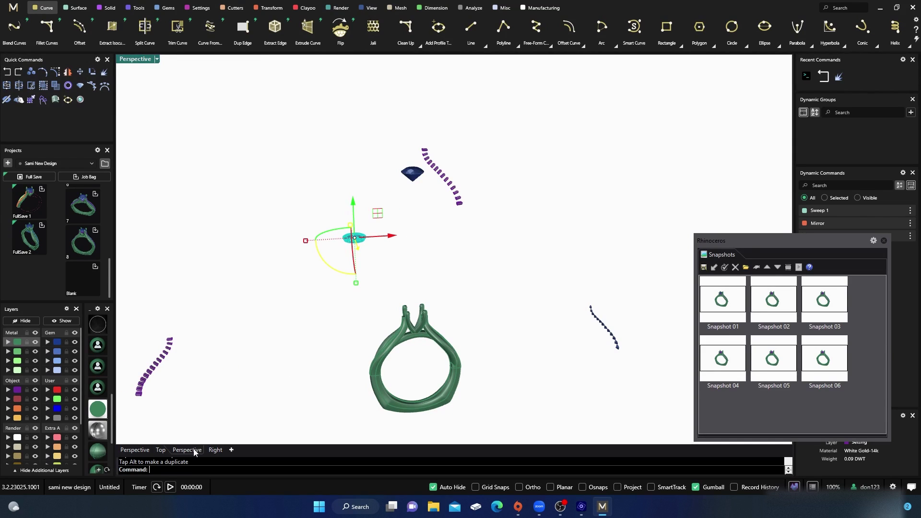
# - Return to the original Perspective view and save the state as Snapshot 07, keeping the checked snapshot options
pyautogui.click(135, 451)
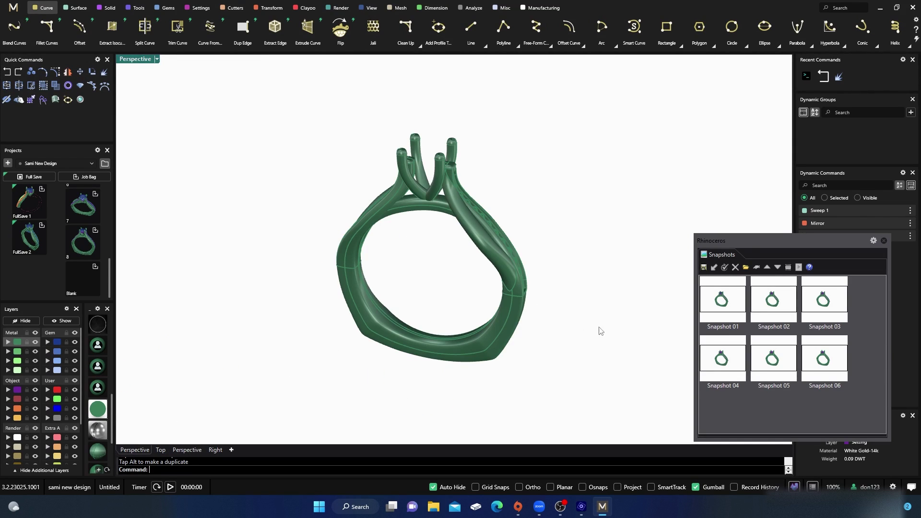
pyautogui.click(704, 267)
pyautogui.click(482, 283)
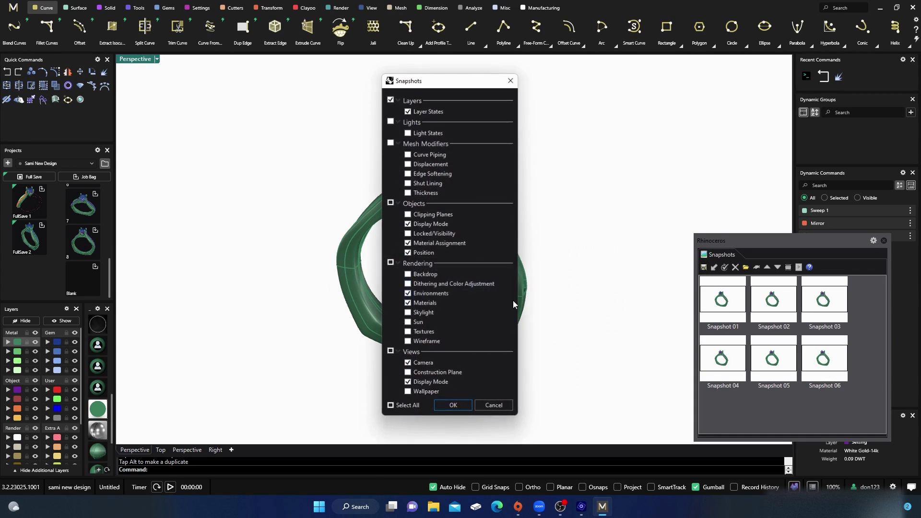
pyautogui.press('Return')
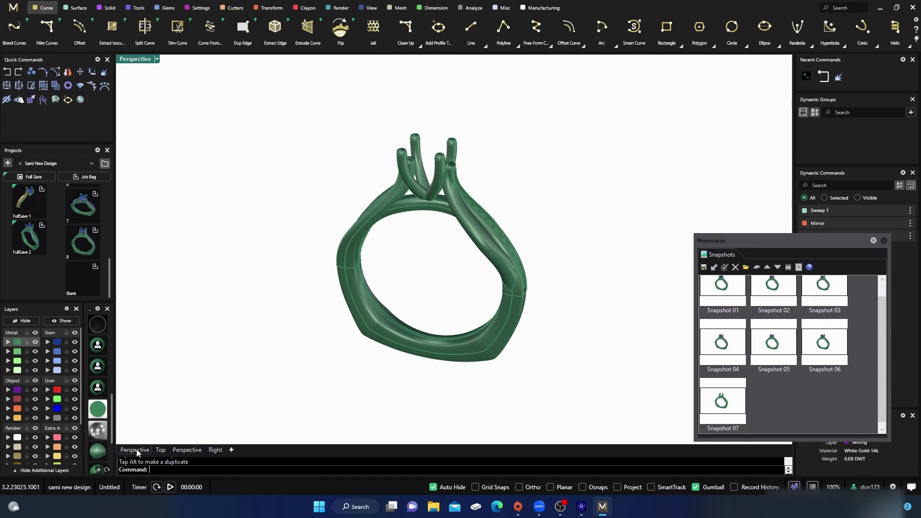
# - In the second Perspective view, select the head's green prongs and move them straight up above the raised centre gem
pyautogui.click(180, 451)
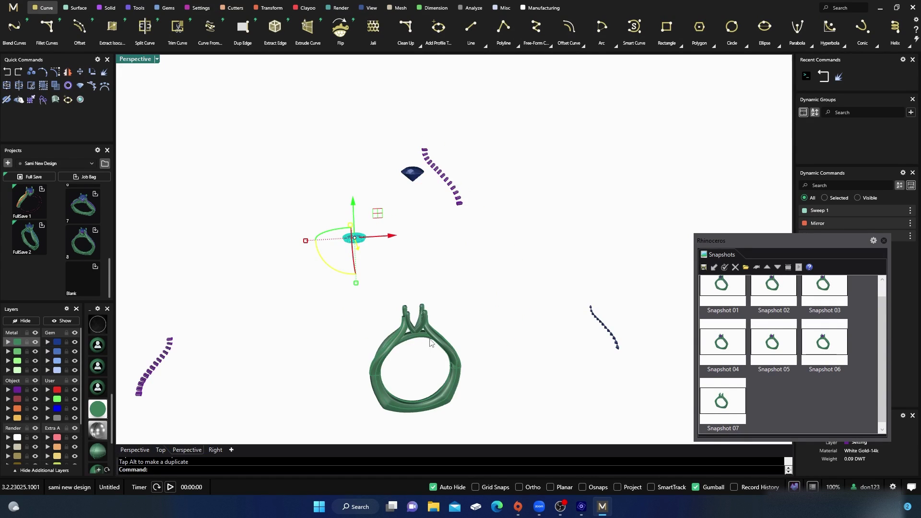
pyautogui.scroll(5, 456, 304)
pyautogui.click(411, 323)
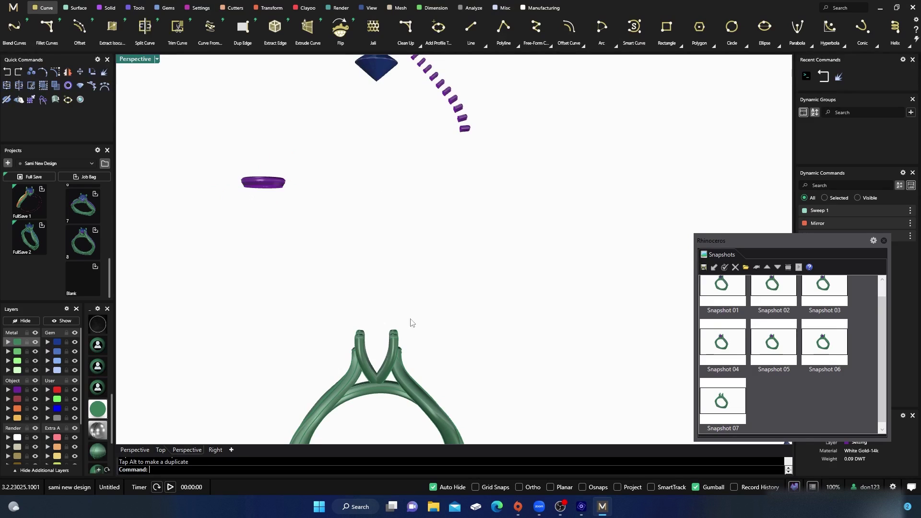
pyautogui.moveTo(411, 322); pyautogui.dragTo(342, 350)
pyautogui.scroll(-4, 375, 377)
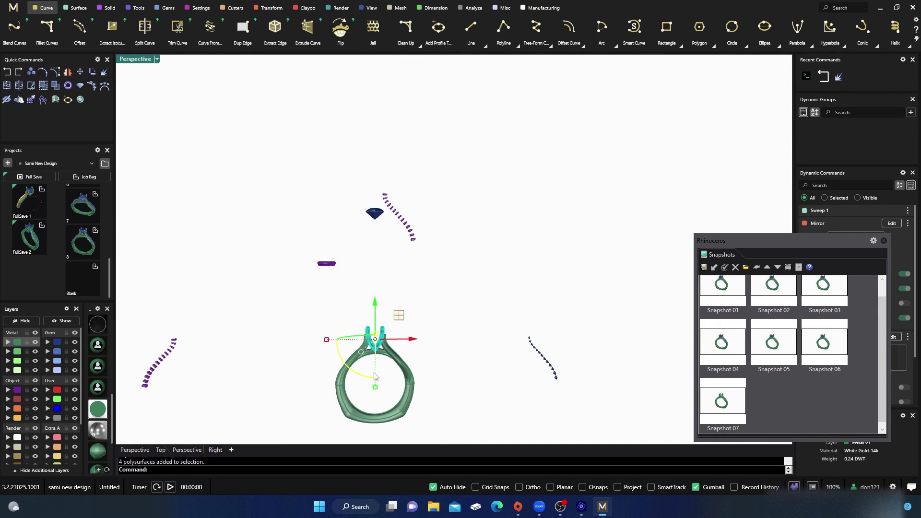
pyautogui.moveTo(375, 306); pyautogui.dragTo(399, 140)
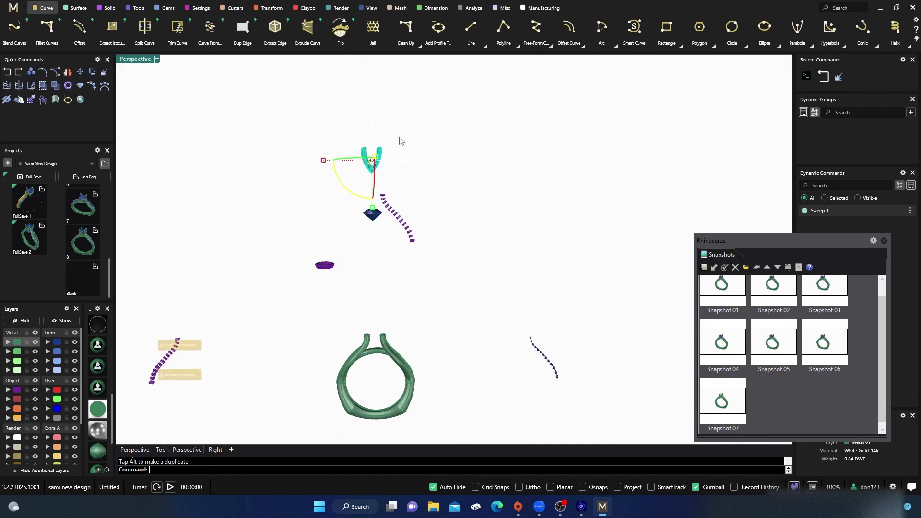
# - Return to the original Perspective view and save the state as Snapshot 08
pyautogui.click(136, 450)
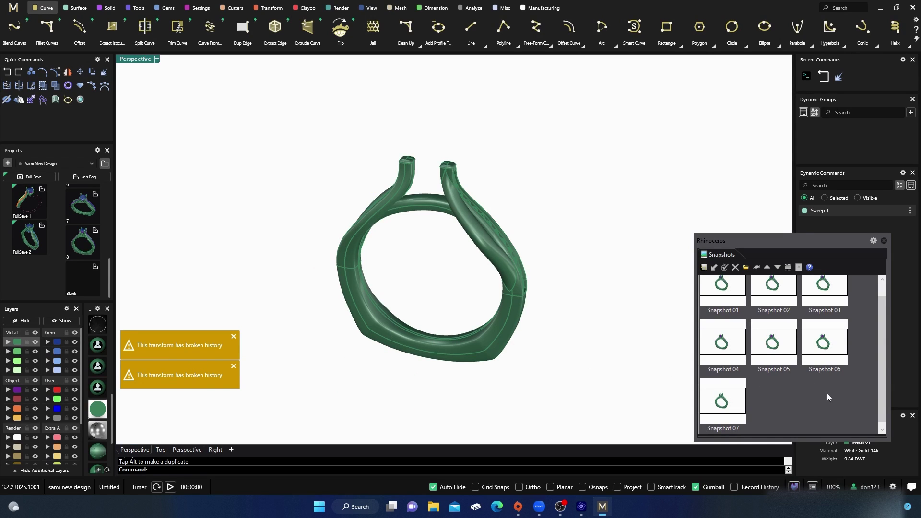
pyautogui.click(704, 268)
pyautogui.press('Return')
pyautogui.press('Return')
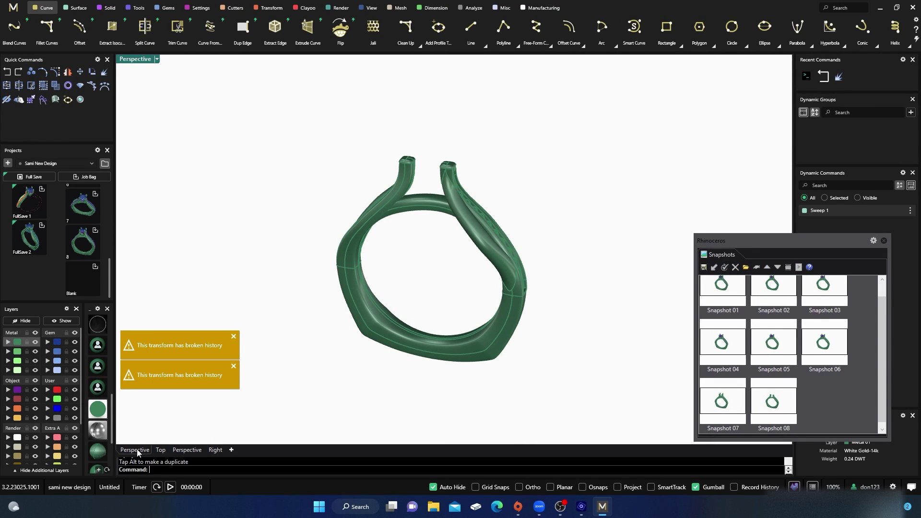
# - In the second Perspective view, move the curved bridge between the shoulders straight down, well below the ring
pyautogui.click(185, 450)
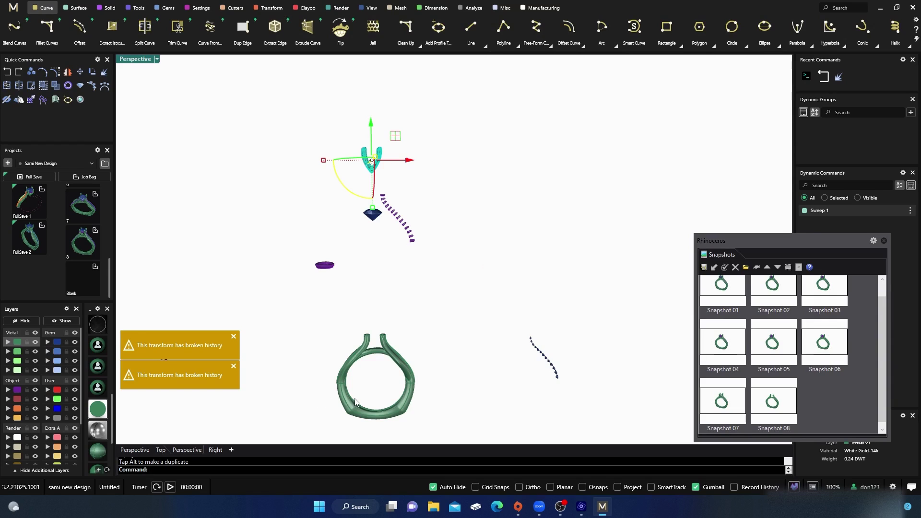
pyautogui.scroll(2, 357, 402)
pyautogui.click(379, 343)
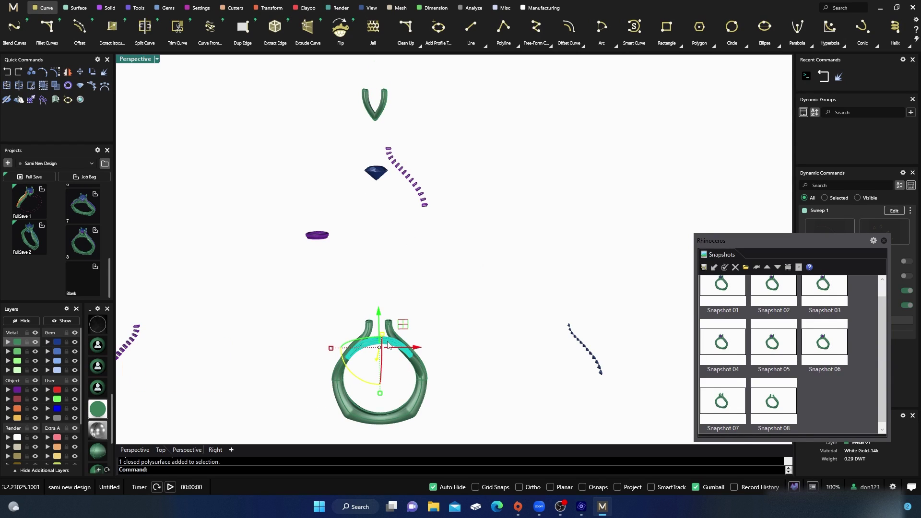
pyautogui.scroll(-2, 386, 340)
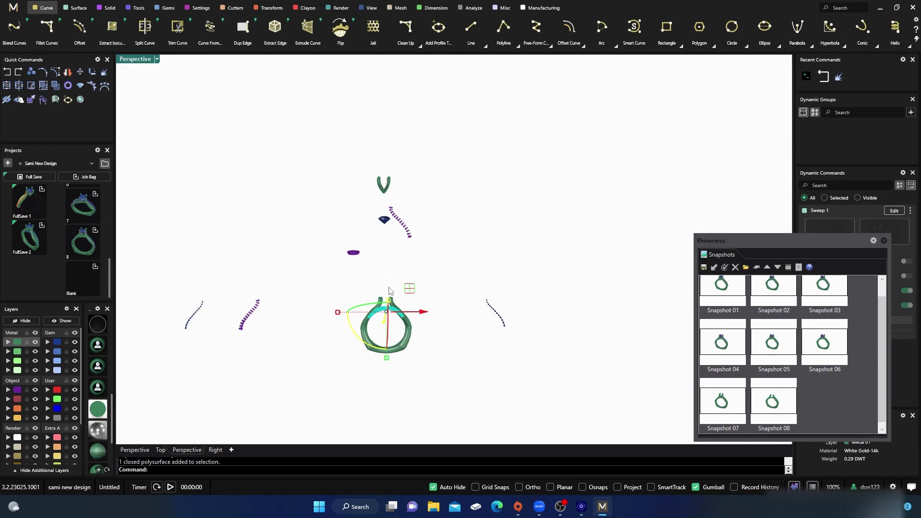
pyautogui.moveTo(390, 337); pyautogui.dragTo(391, 411)
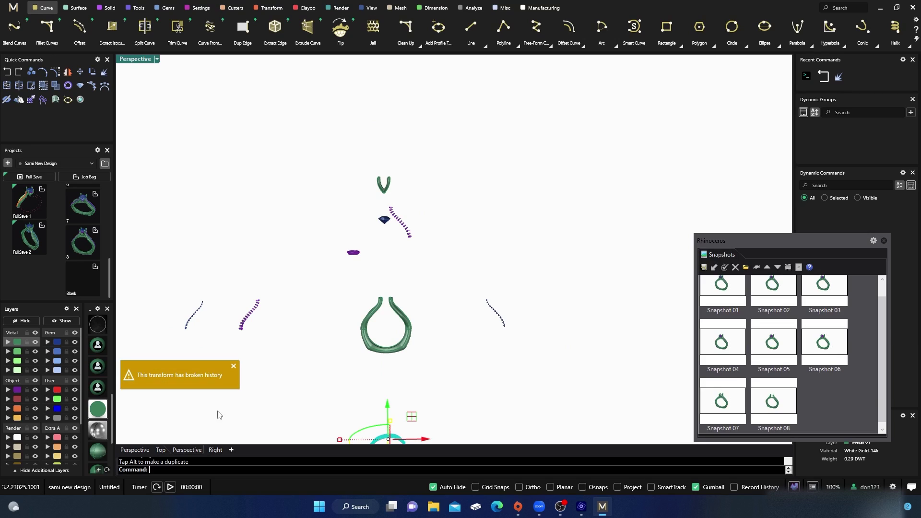
# - Return to the original Perspective view, save the state as Snapshot 09 and clear its selection
pyautogui.click(135, 450)
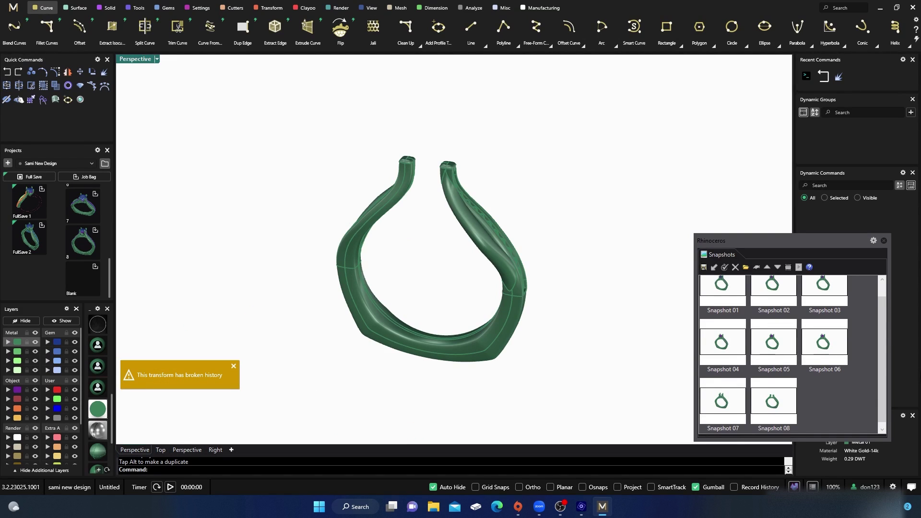
pyautogui.click(704, 268)
pyautogui.press('Return')
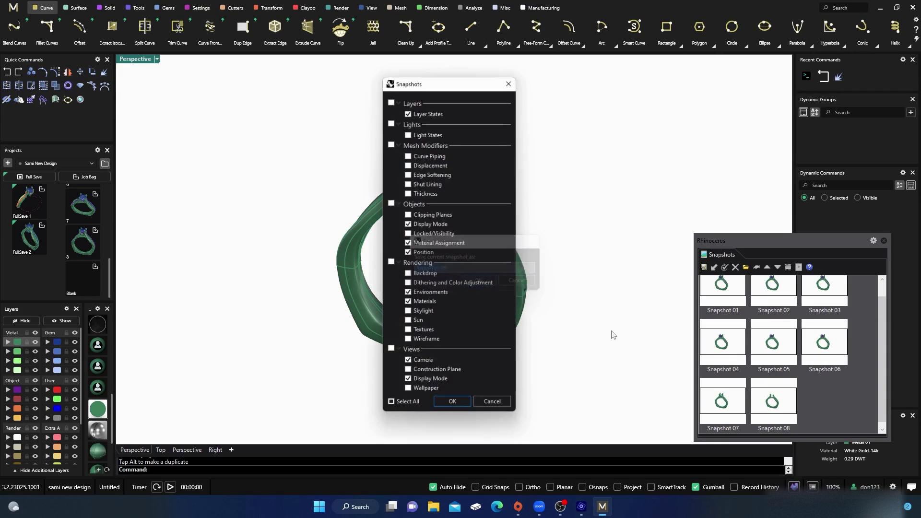
pyautogui.press('Return')
pyautogui.click(871, 403)
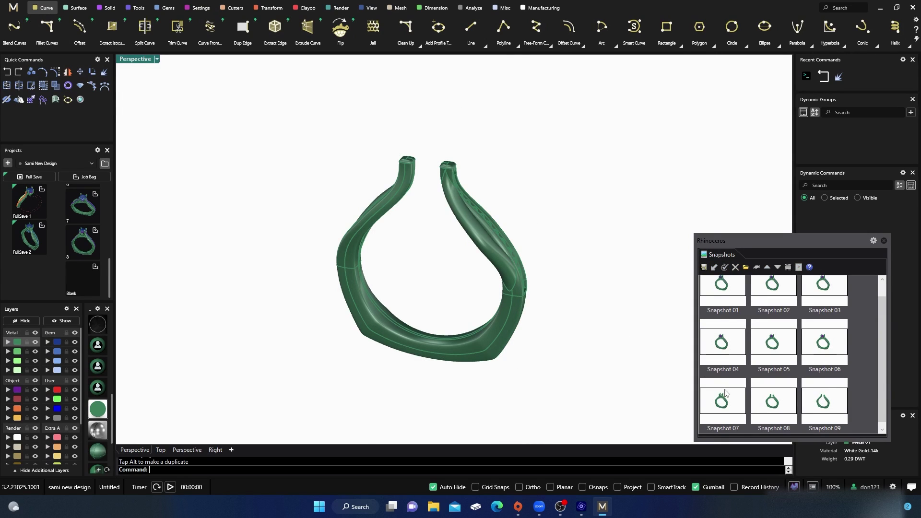
# - In the second Perspective view, move the left shoulder and lower shank together to the left, leaving the right shoulder in place
pyautogui.click(191, 450)
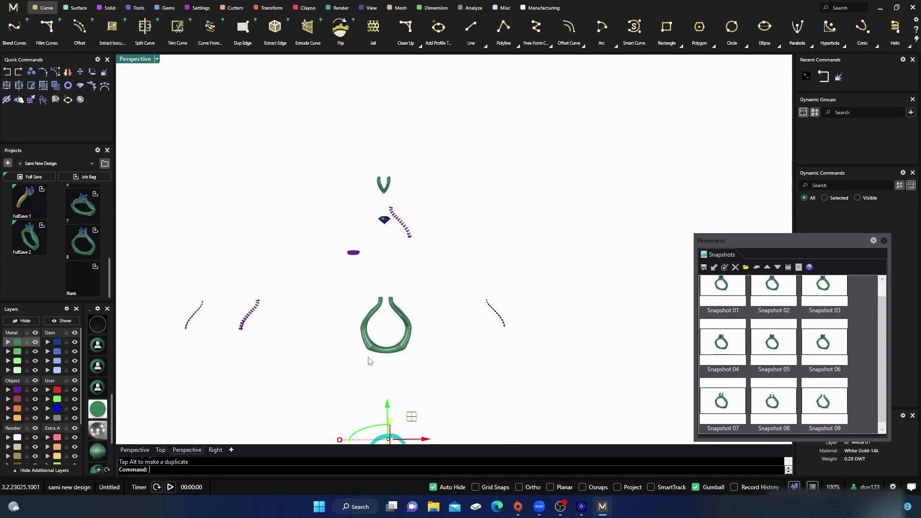
pyautogui.moveTo(387, 371); pyautogui.dragTo(342, 300)
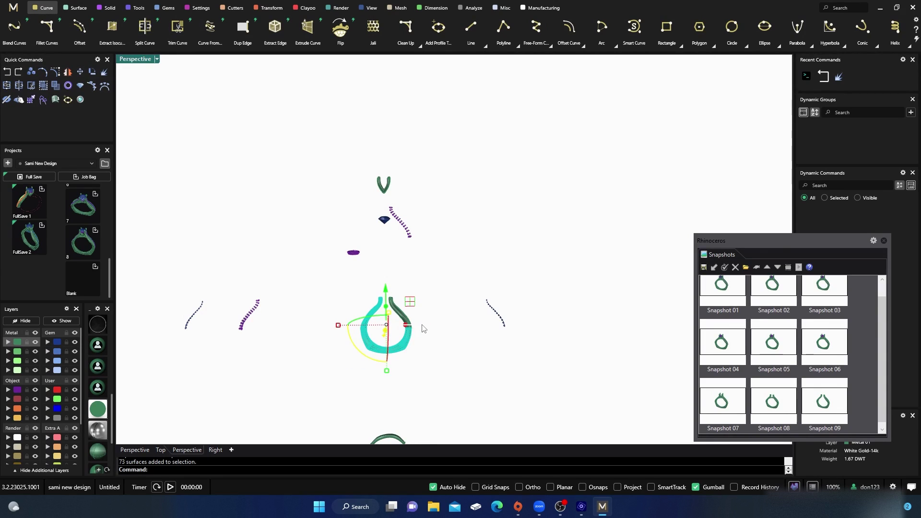
pyautogui.moveTo(407, 325); pyautogui.dragTo(211, 331)
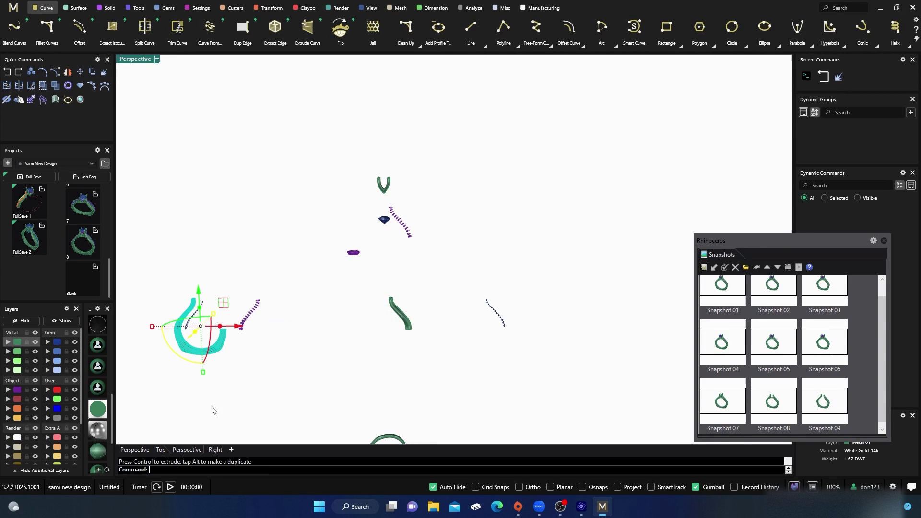
# - Return to the original Perspective view and save the state as Snapshot 10
pyautogui.click(134, 450)
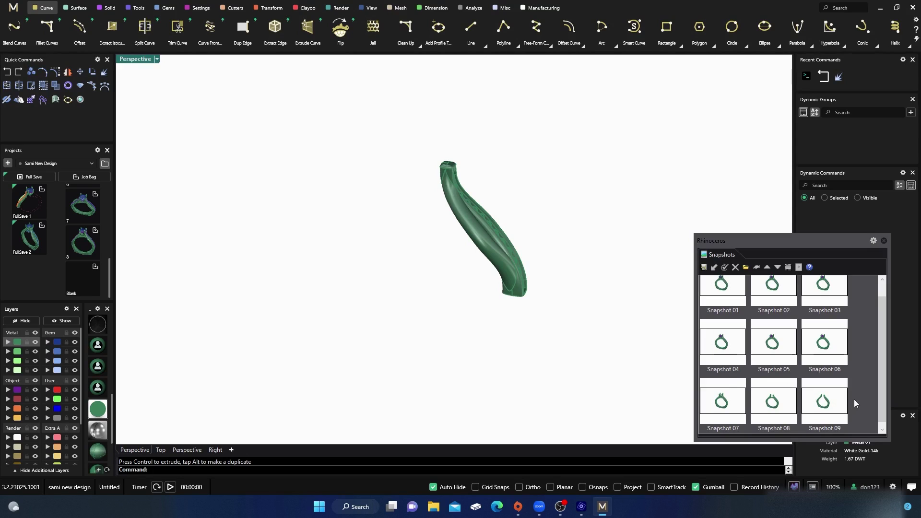
pyautogui.click(704, 269)
pyautogui.press('Return')
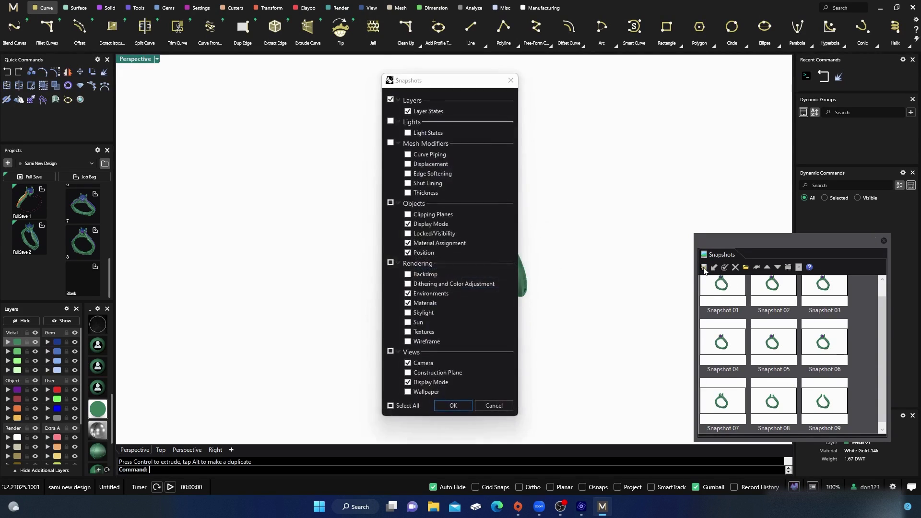
pyautogui.press('Return')
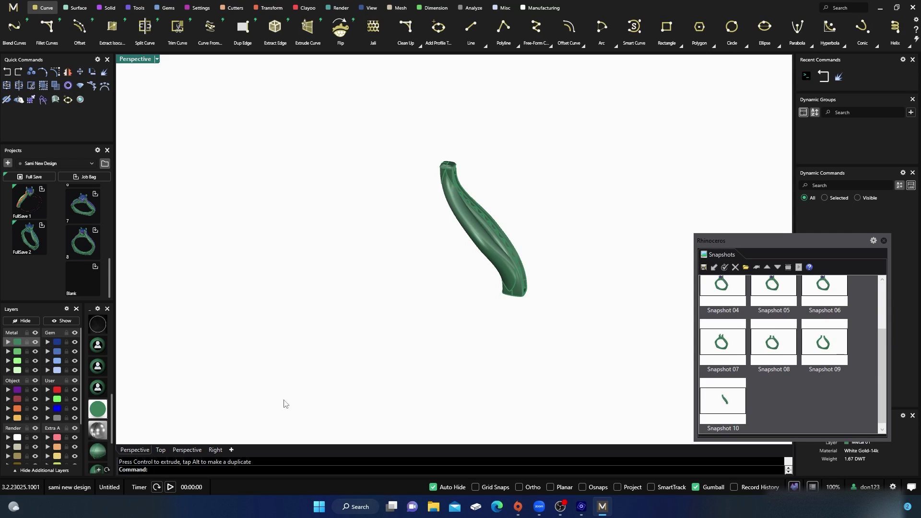
# - In the second Perspective view, move the remaining right shoulder to the right, beyond the small accent gems
pyautogui.click(185, 452)
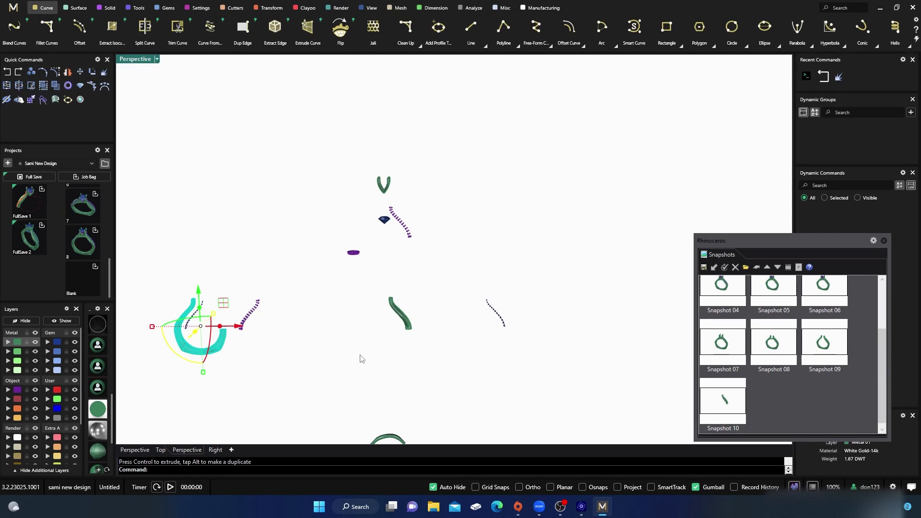
pyautogui.moveTo(362, 357); pyautogui.dragTo(659, 319)
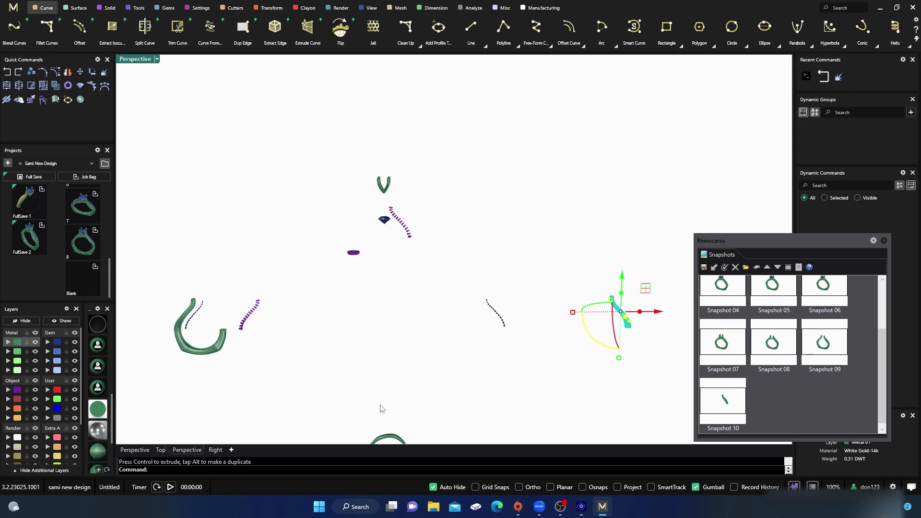
# - Return to the original Perspective view, save the emptied scene as Snapshot 11 and clear its selection
pyautogui.click(134, 449)
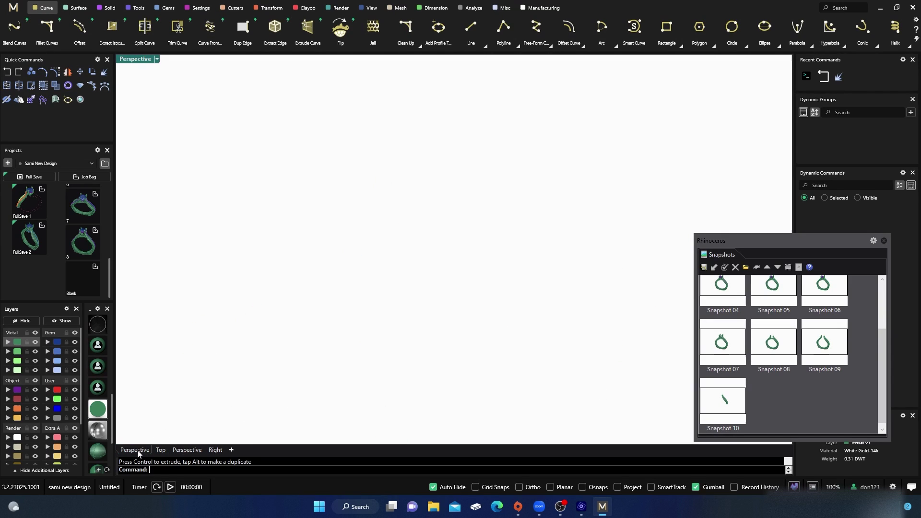
pyautogui.click(181, 451)
pyautogui.click(135, 449)
pyautogui.click(704, 267)
pyautogui.press('Return')
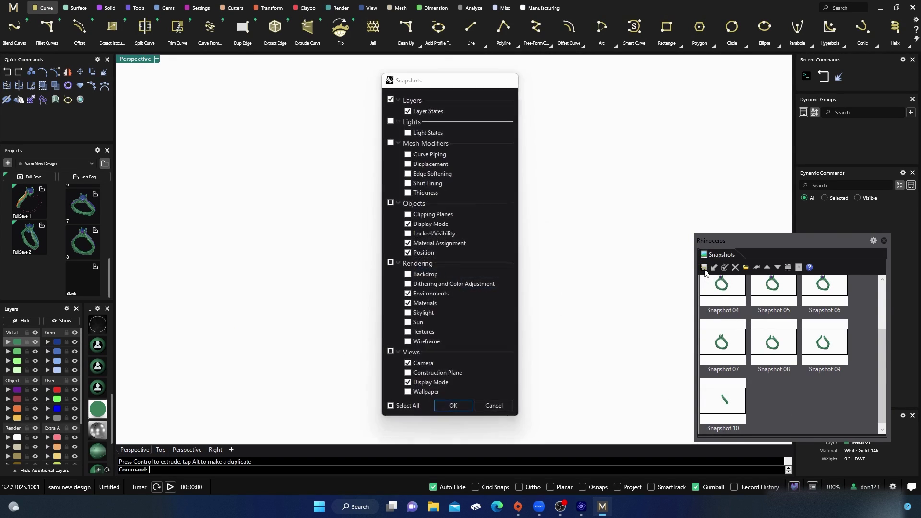
pyautogui.press('Return')
pyautogui.click(816, 402)
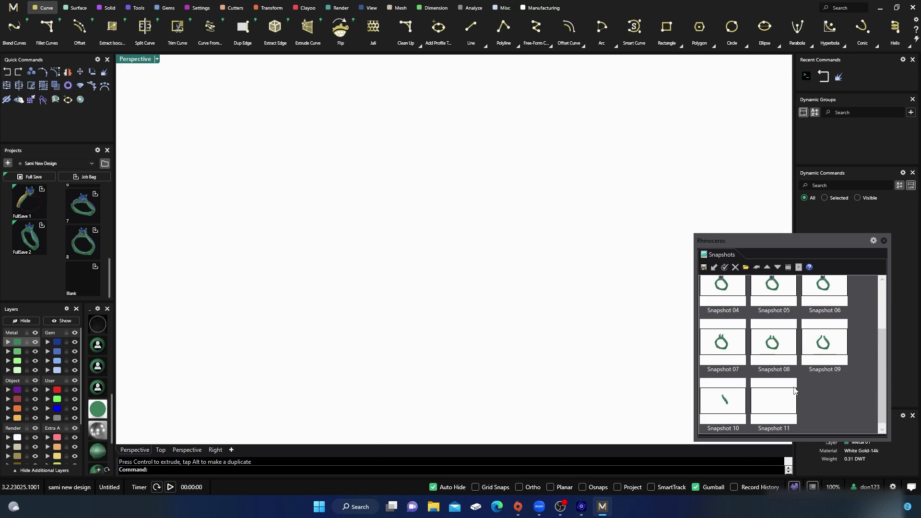
pyautogui.scroll(3, 787, 379)
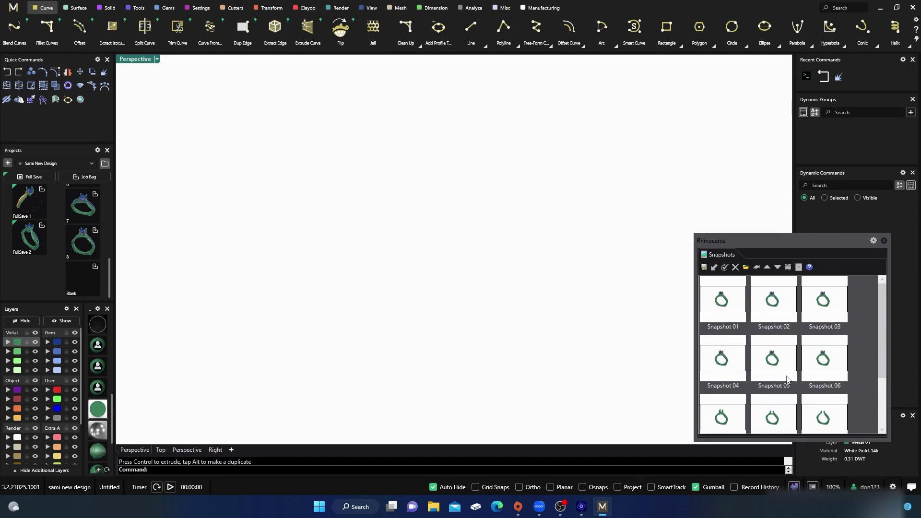
pyautogui.scroll(-3, 787, 379)
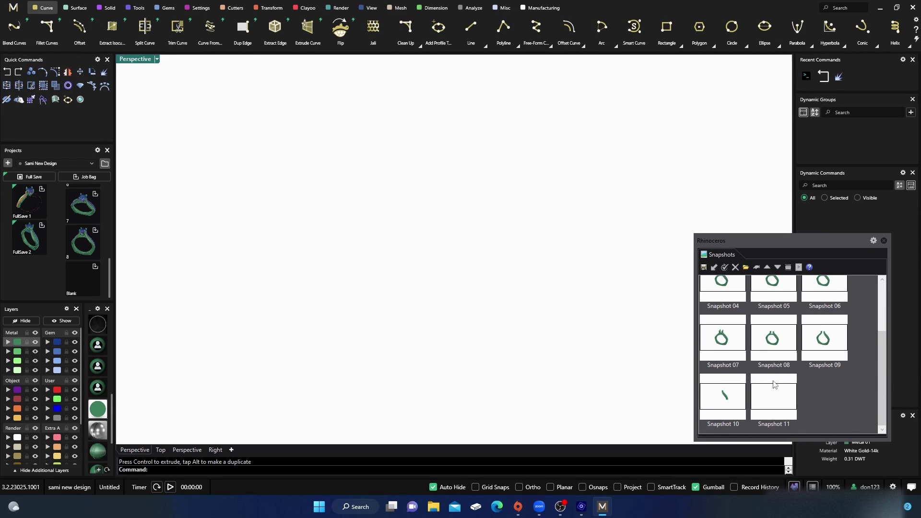
pyautogui.click(778, 399)
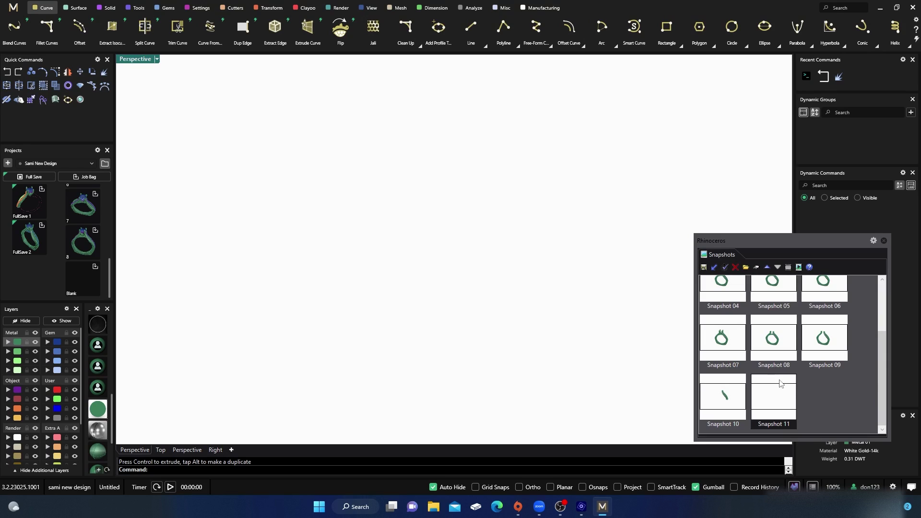
pyautogui.click(812, 402)
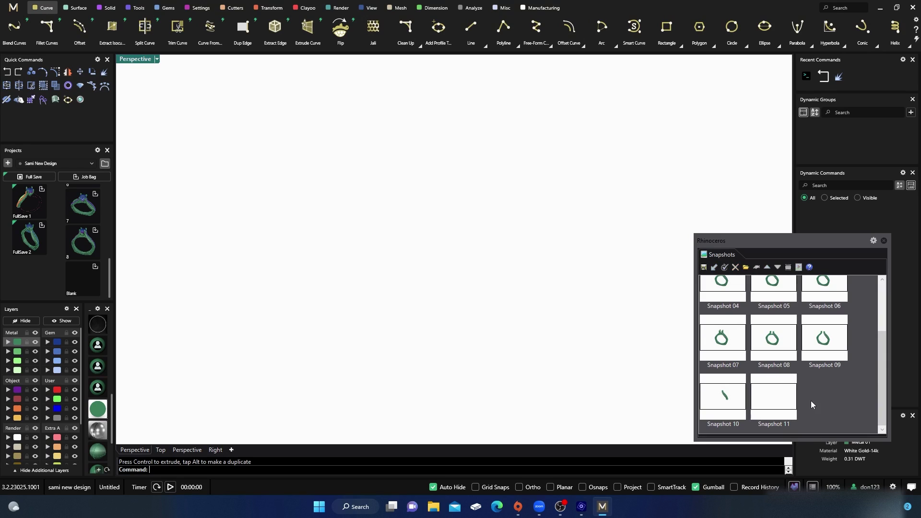
# - Configure the animated snapshot restoration with a constant time of 100 frames and a 0 millisecond delay between frames
pyautogui.click(787, 268)
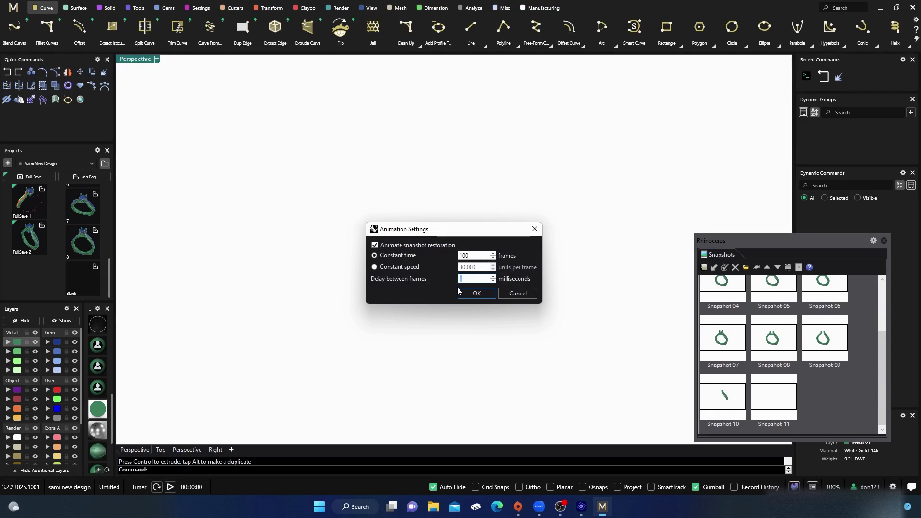
pyautogui.write('0')
pyautogui.click(475, 294)
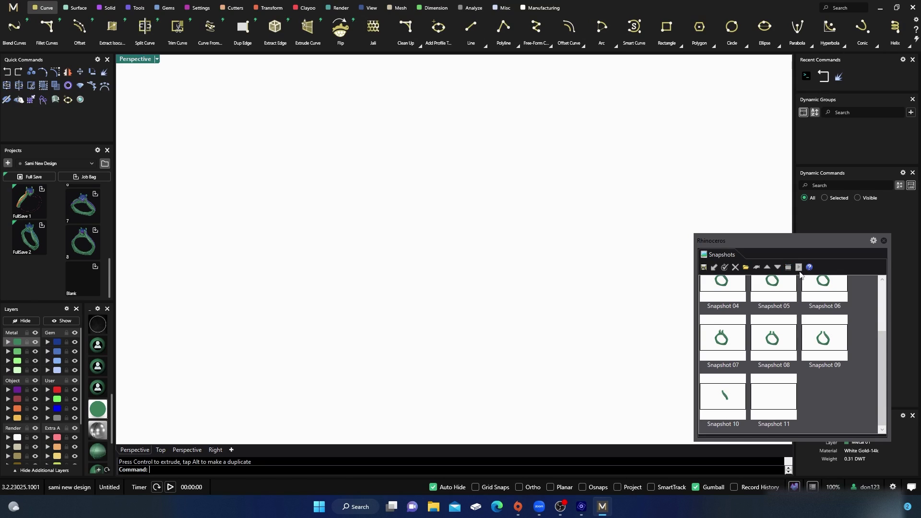
# - Preview the snapshots as a repeating fullscreen slideshow at 1.00 second each, closing it and clearing the object selection at the end
pyautogui.click(790, 407)
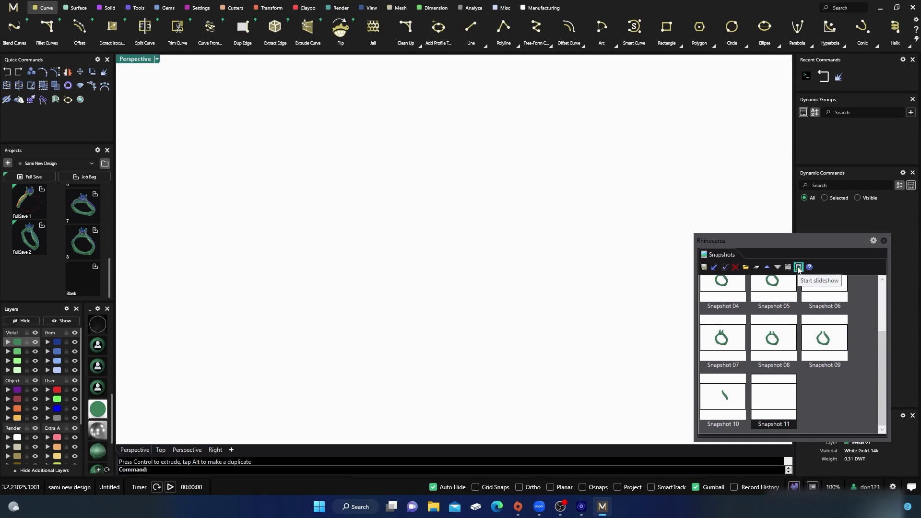
pyautogui.click(799, 267)
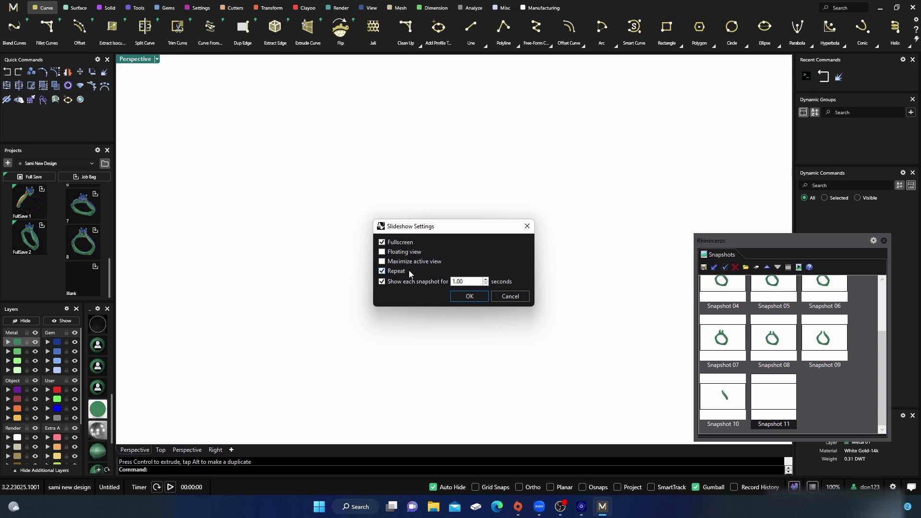
pyautogui.click(470, 296)
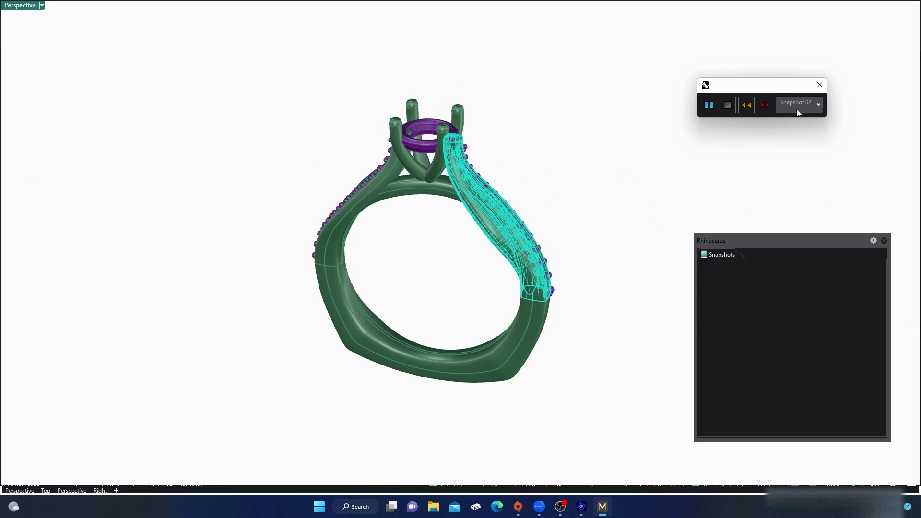
pyautogui.click(818, 84)
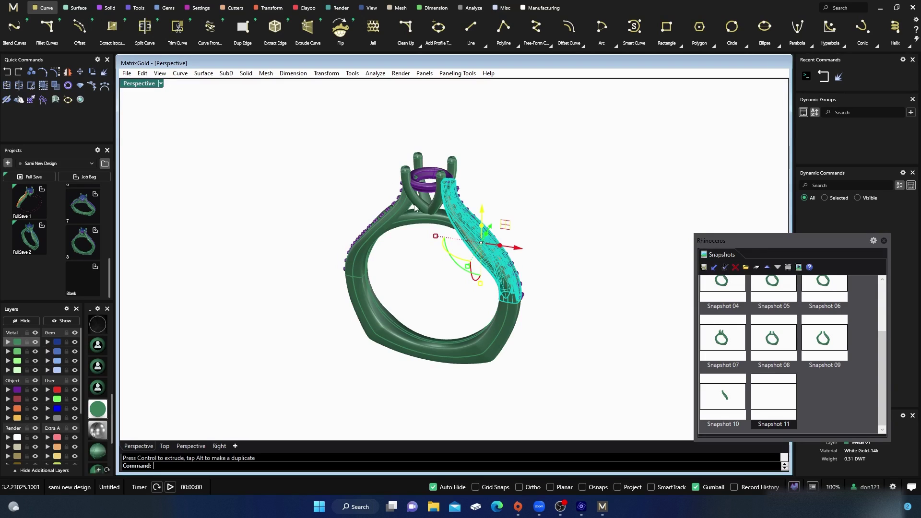
pyautogui.click(538, 215)
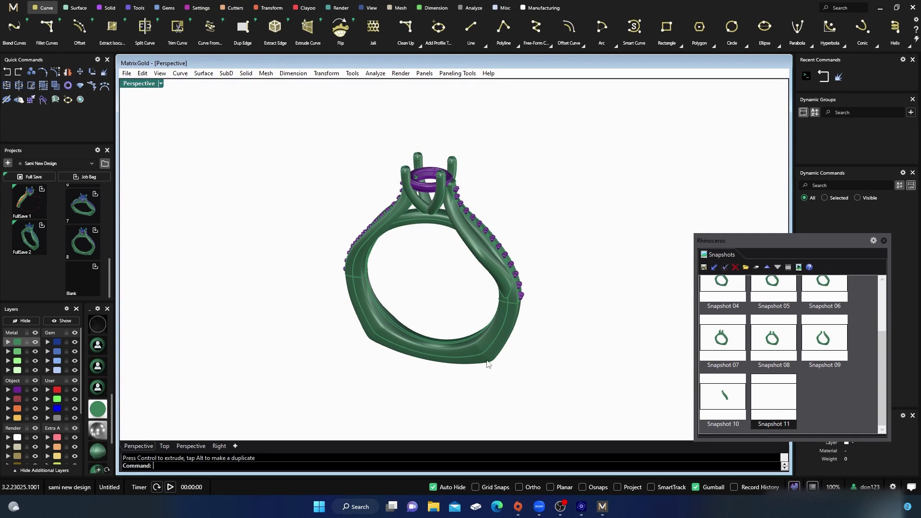
# - Switch to Zoom, start a new maximized meeting and begin recording it, moving the muted notice out of the way
pyautogui.click(539, 510)
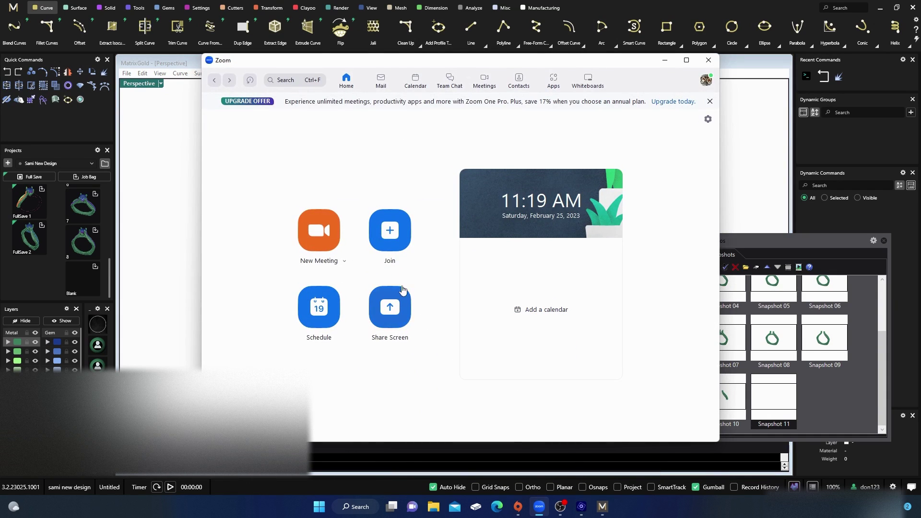
pyautogui.click(321, 232)
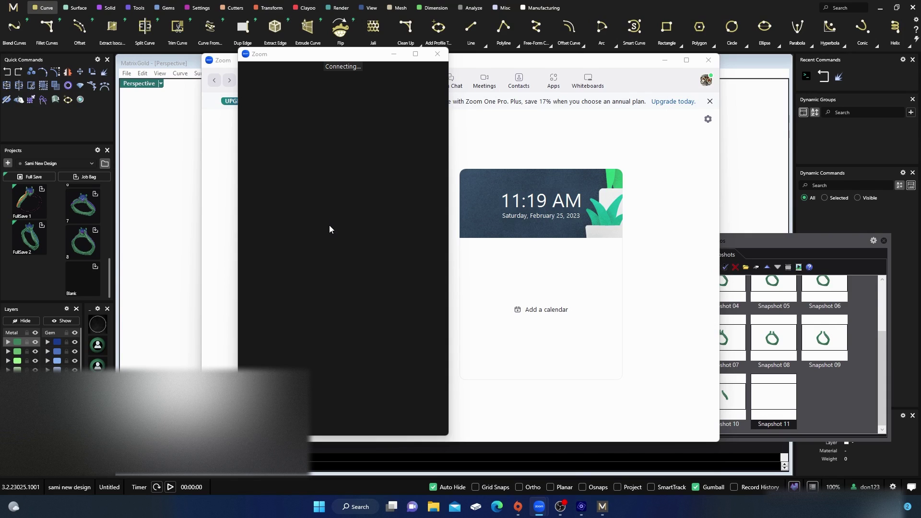
pyautogui.click(415, 55)
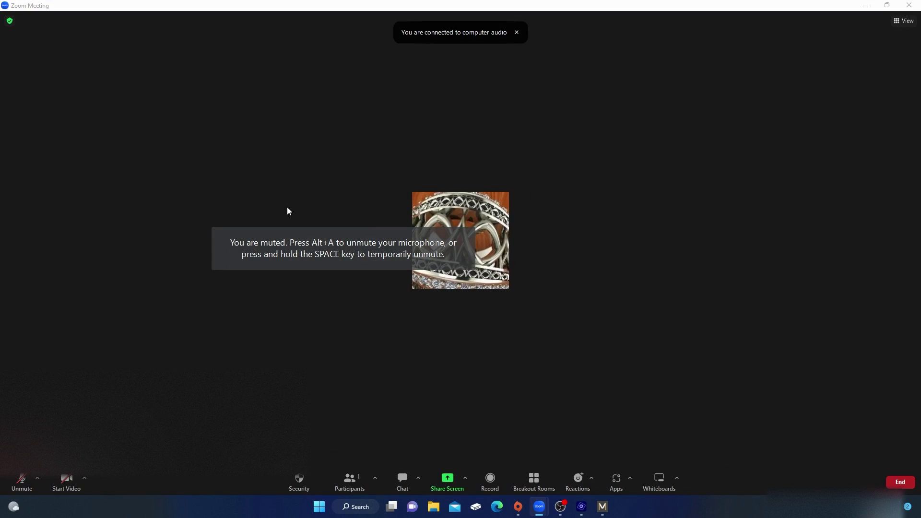
pyautogui.click(490, 487)
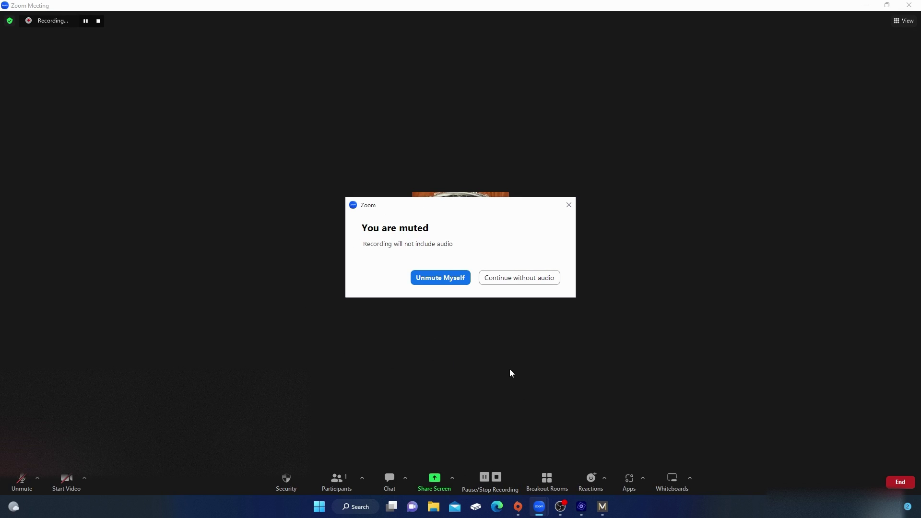
pyautogui.moveTo(489, 241); pyautogui.dragTo(806, 218)
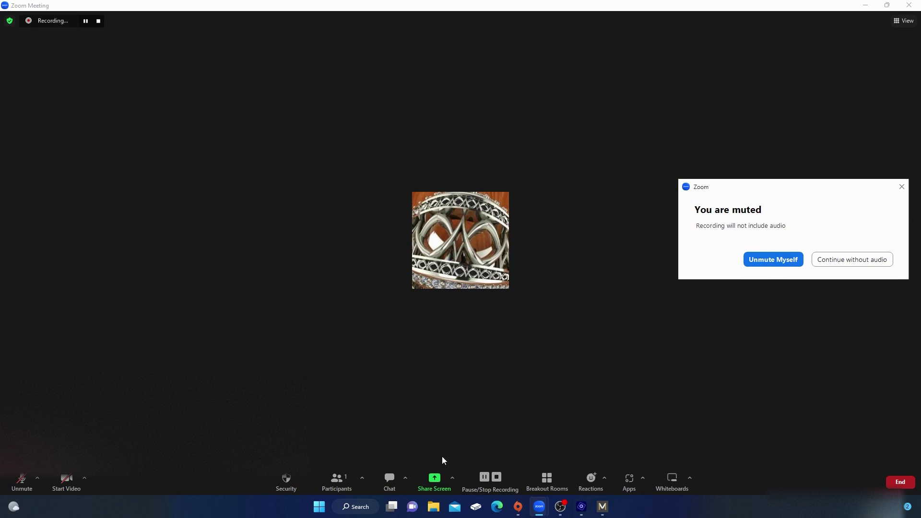
# - Share the MatrixGold window in the meeting and move the muted notice clear of the Snapshots window
pyautogui.click(434, 478)
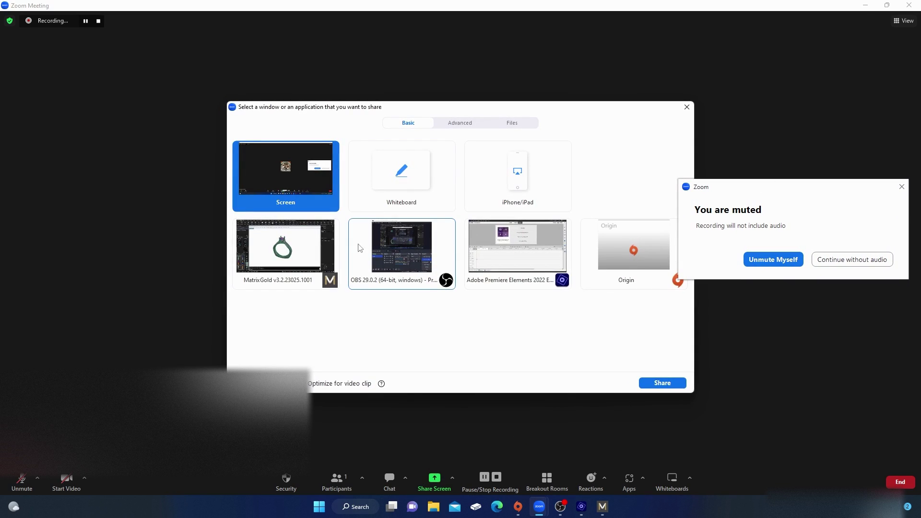
pyautogui.click(286, 250)
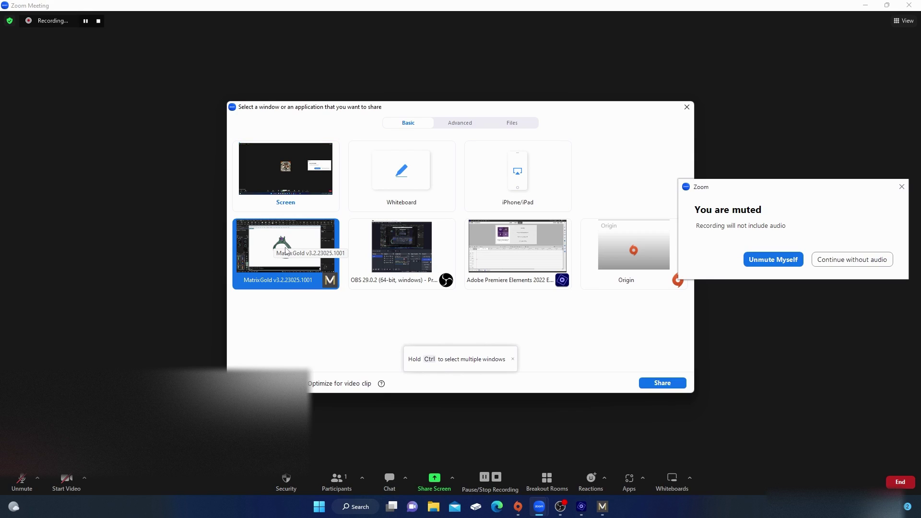
pyautogui.click(662, 383)
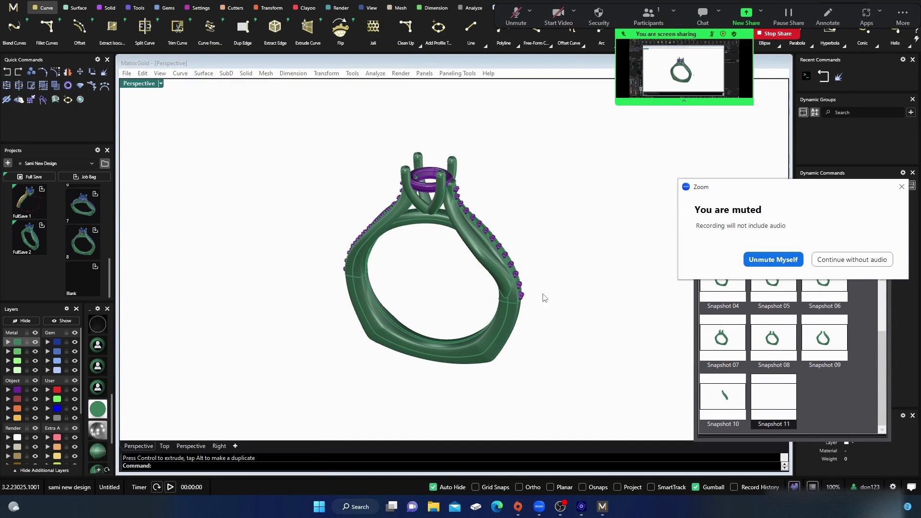
pyautogui.moveTo(802, 204); pyautogui.dragTo(812, 120)
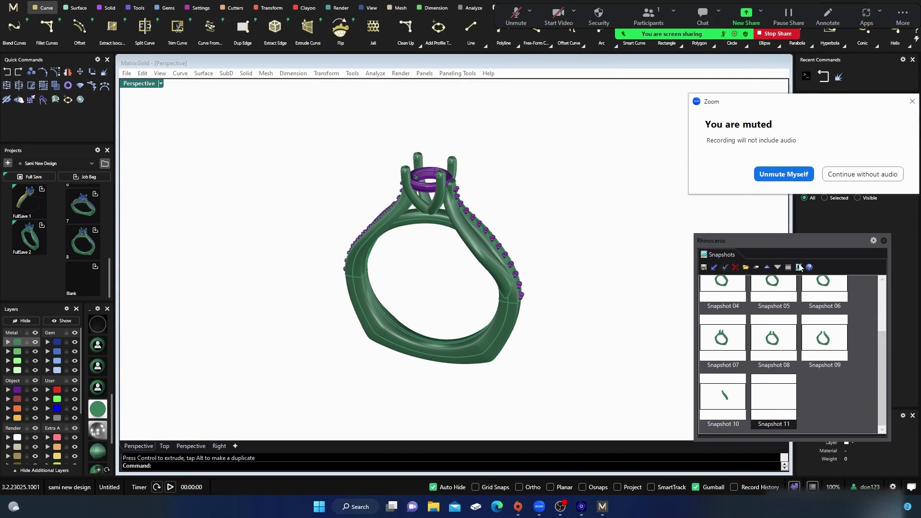
# - Play the snapshots as a repeating fullscreen slideshow at 1.00 second each for the recording, moving the muted notice off the ring
pyautogui.click(800, 267)
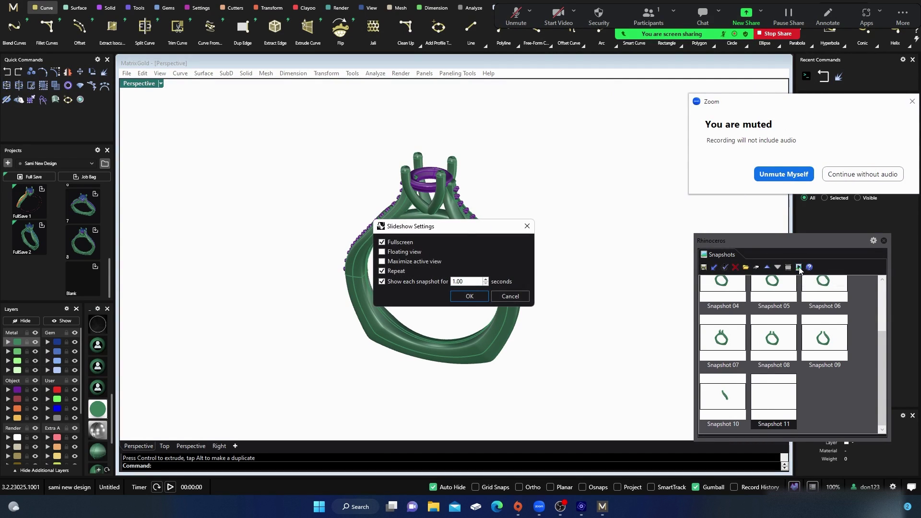
pyautogui.click(470, 296)
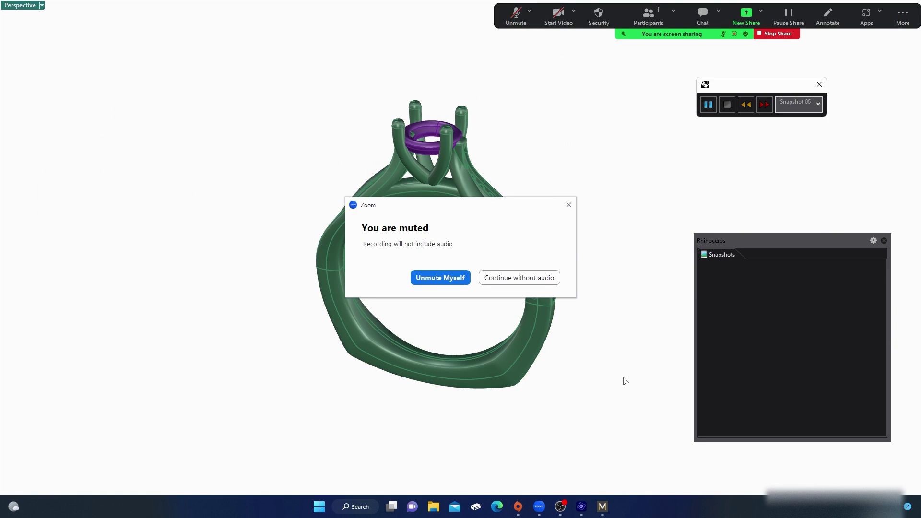
pyautogui.moveTo(474, 211); pyautogui.dragTo(801, 146)
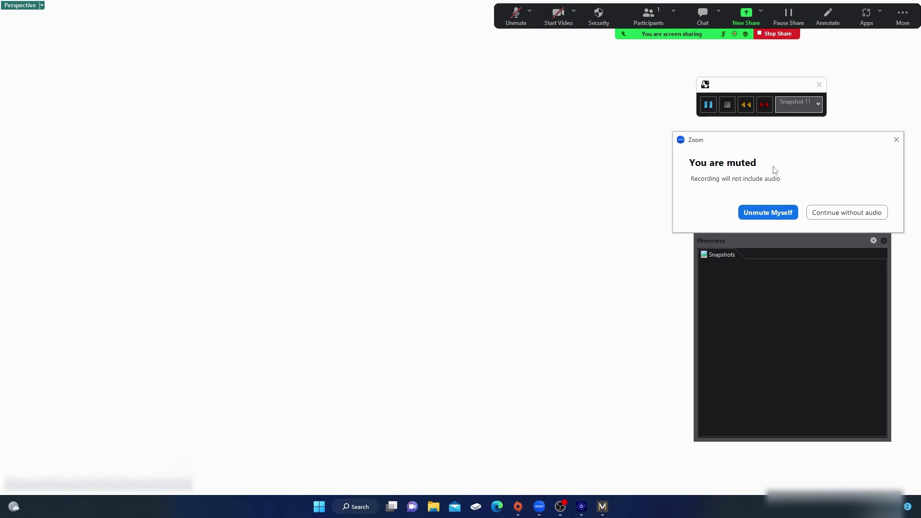
# - Stop the screen share and the recording, and end the Zoom meeting
pyautogui.click(777, 34)
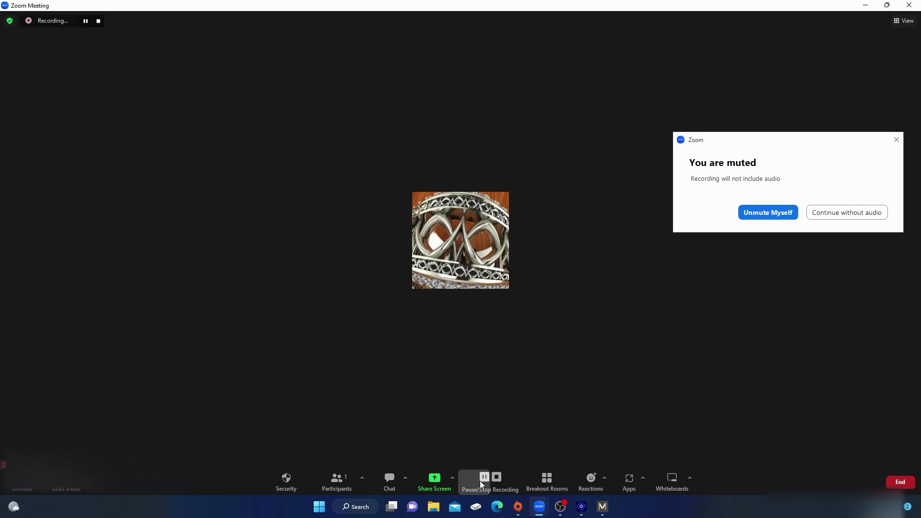
pyautogui.click(497, 478)
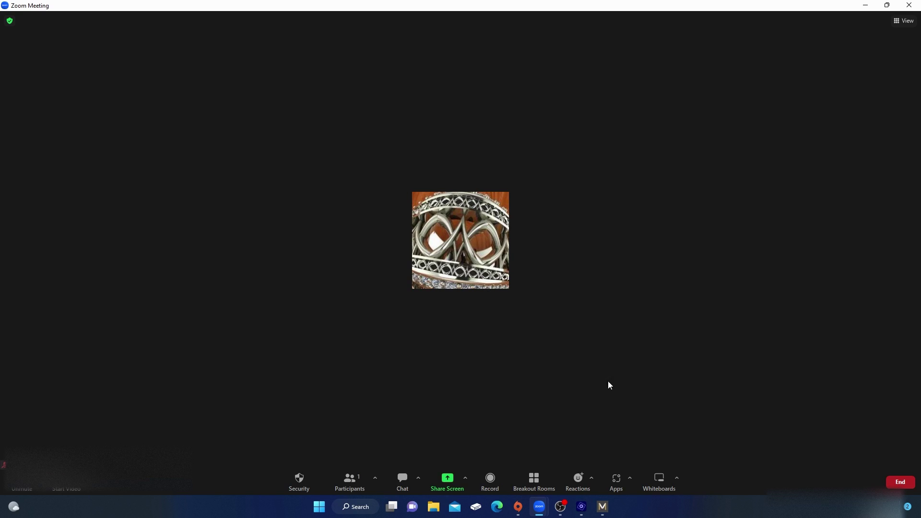
pyautogui.click(901, 482)
pyautogui.click(868, 435)
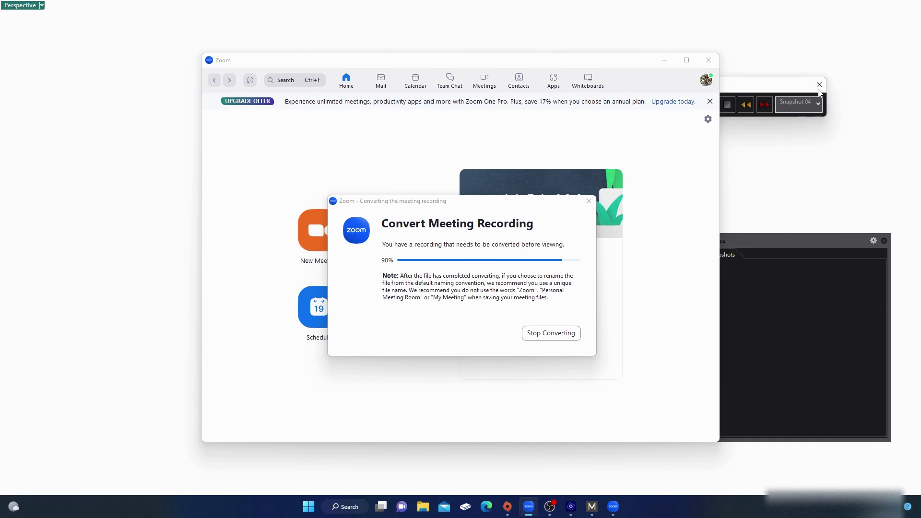
# - Close the running snapshot slideshow and the Zoom home window
pyautogui.click(820, 84)
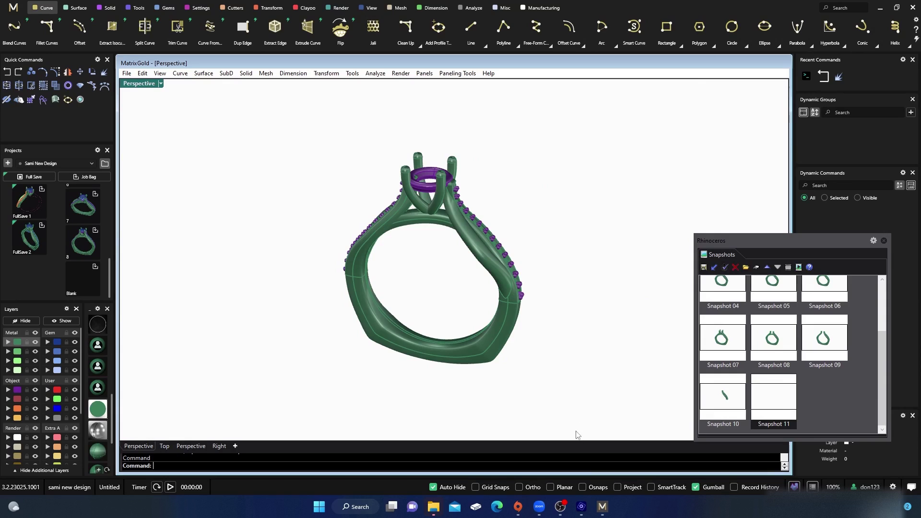
pyautogui.click(539, 507)
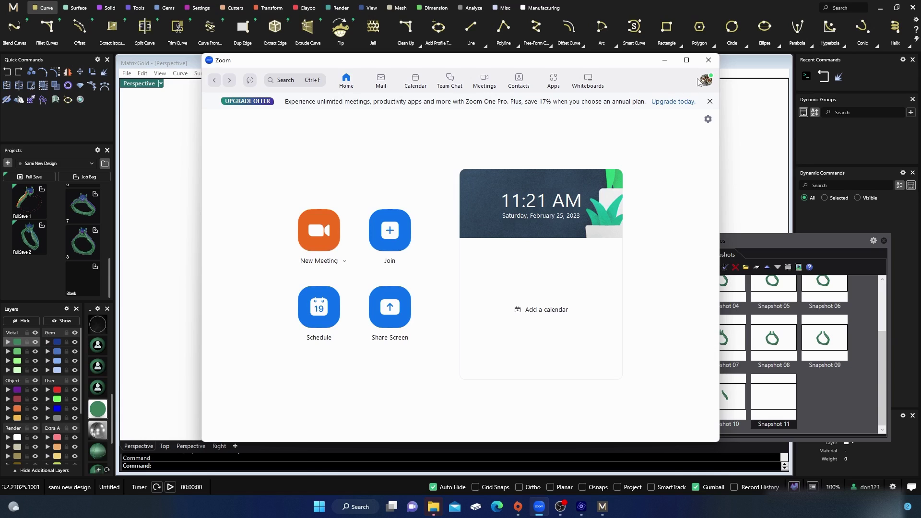
pyautogui.click(709, 60)
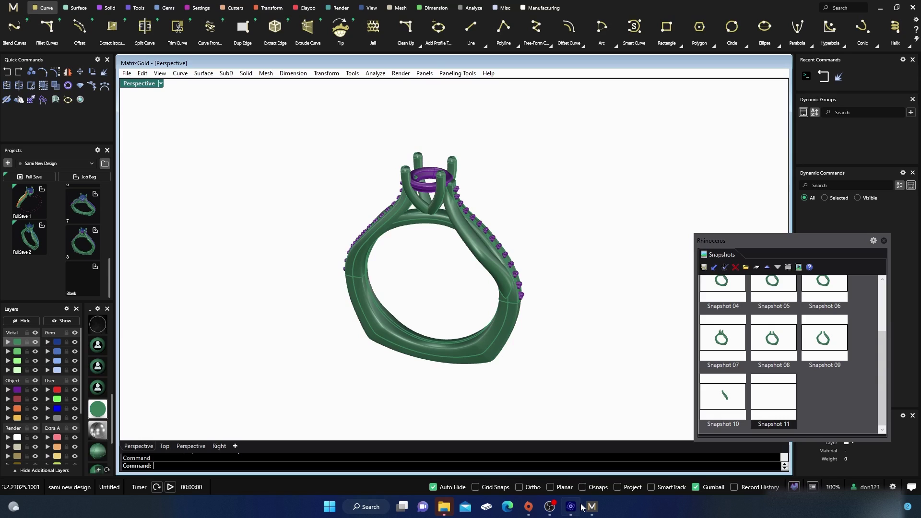
pyautogui.moveTo(571, 511)
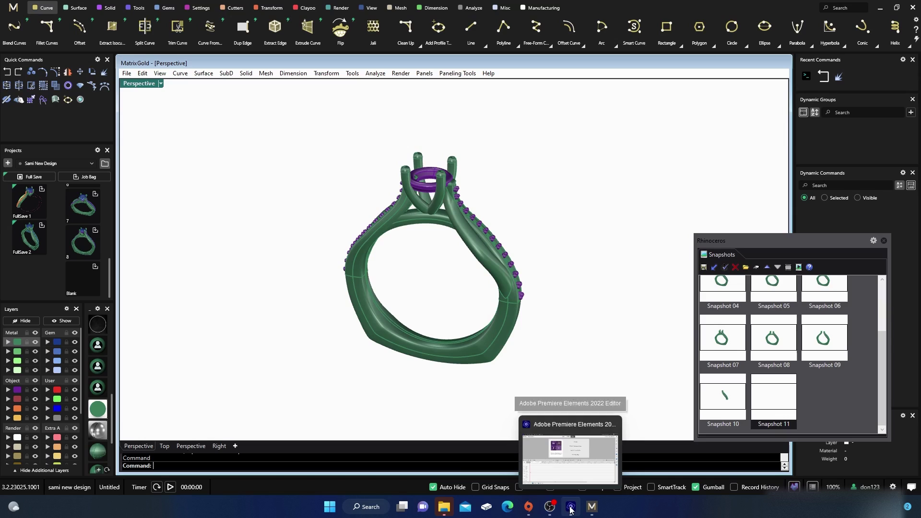
pyautogui.click(567, 459)
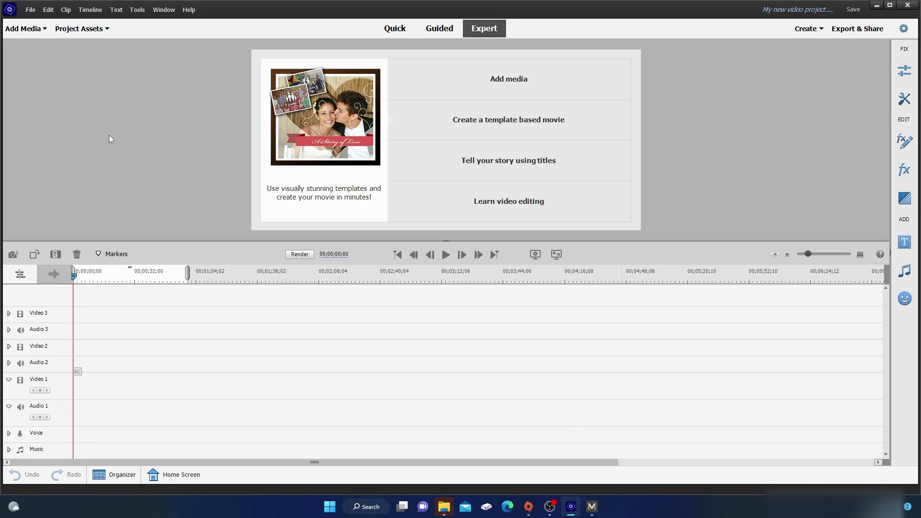
pyautogui.click(30, 32)
pyautogui.click(62, 89)
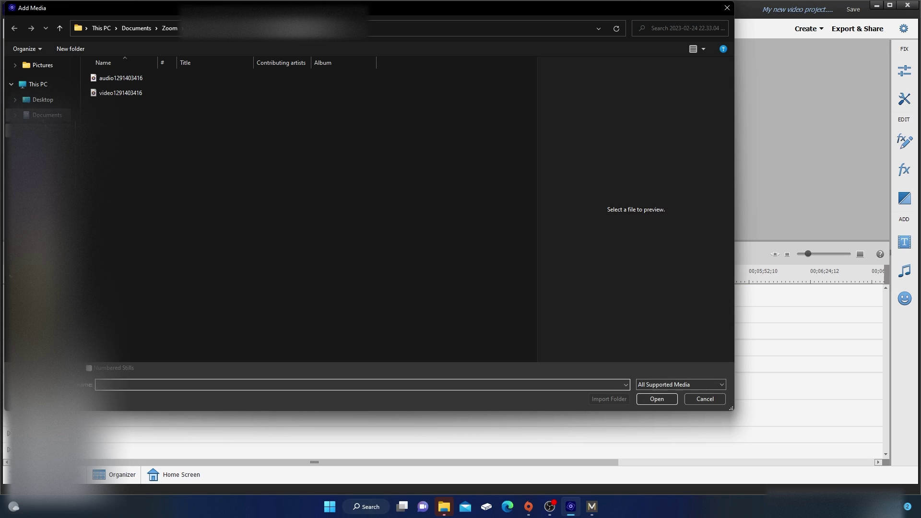
pyautogui.click(47, 114)
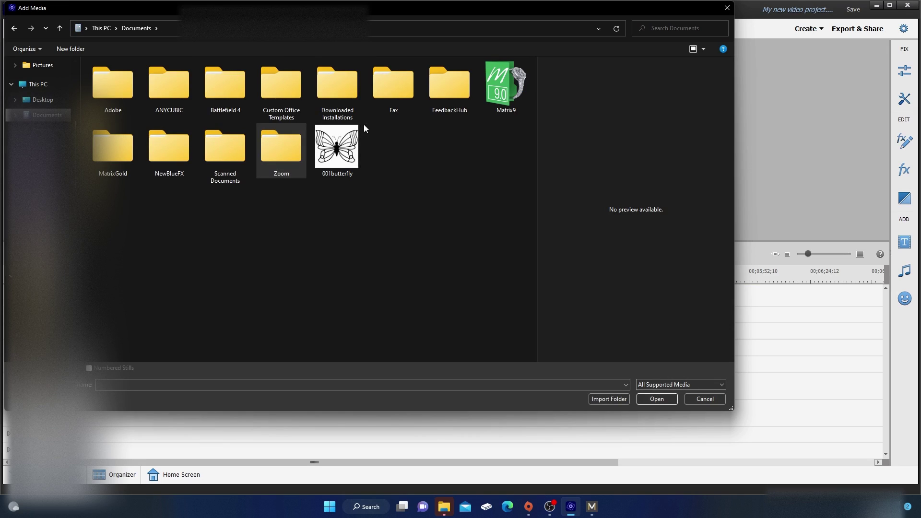
pyautogui.doubleClick(221, 146)
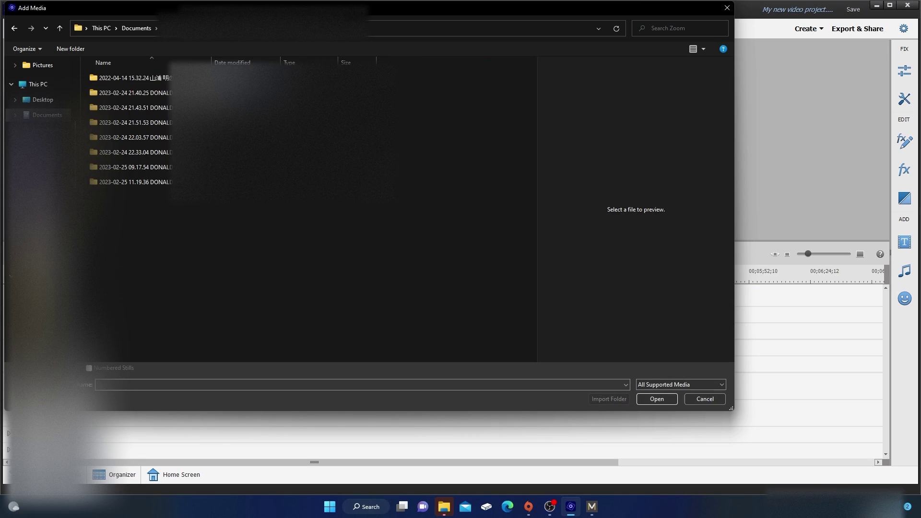
pyautogui.doubleClick(166, 183)
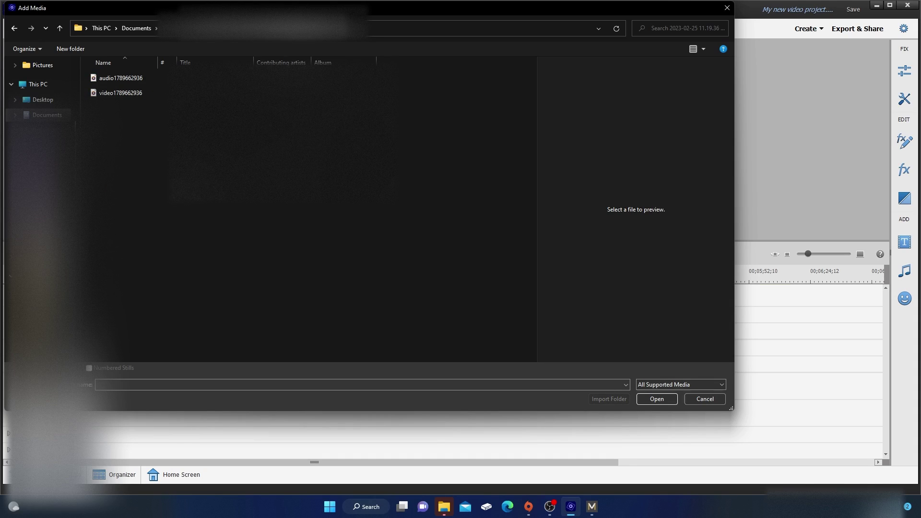
pyautogui.doubleClick(116, 94)
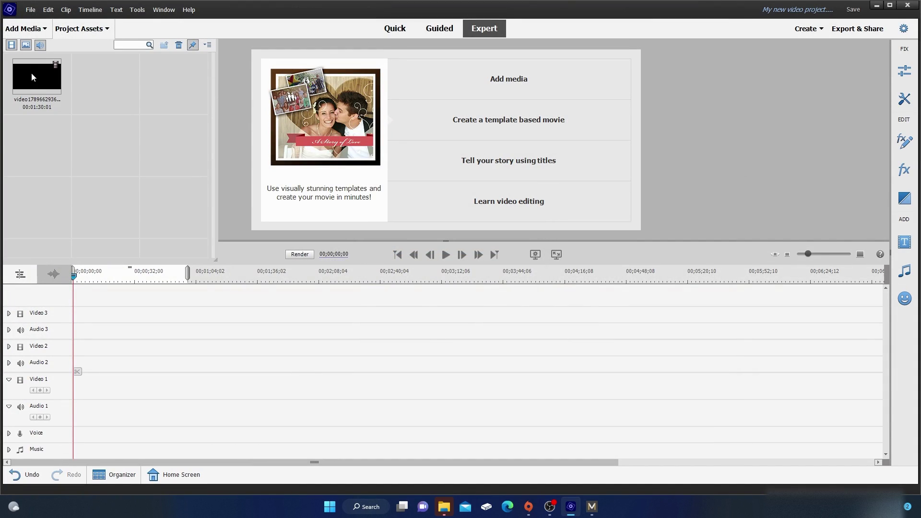
# - Place the imported recording at the start of the Video 1 track, hide the project assets, and start playback
pyautogui.moveTo(32, 76); pyautogui.dragTo(73, 389)
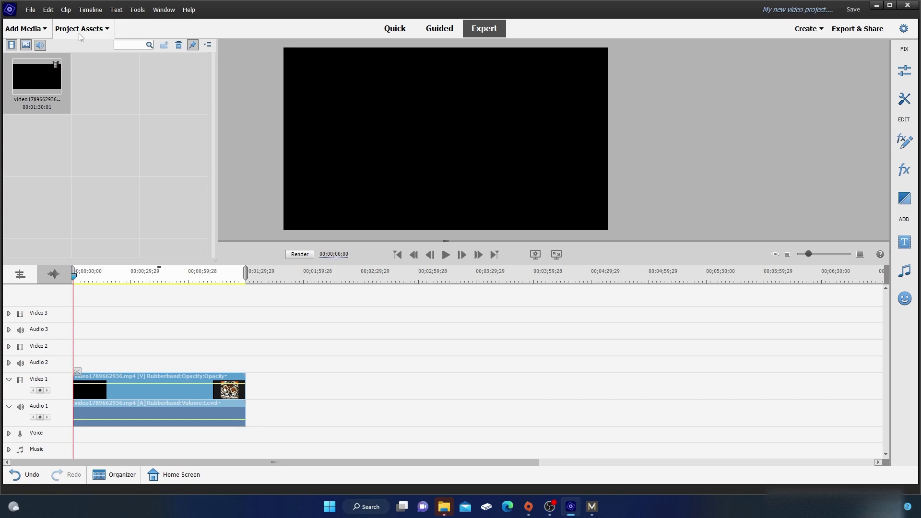
pyautogui.click(107, 29)
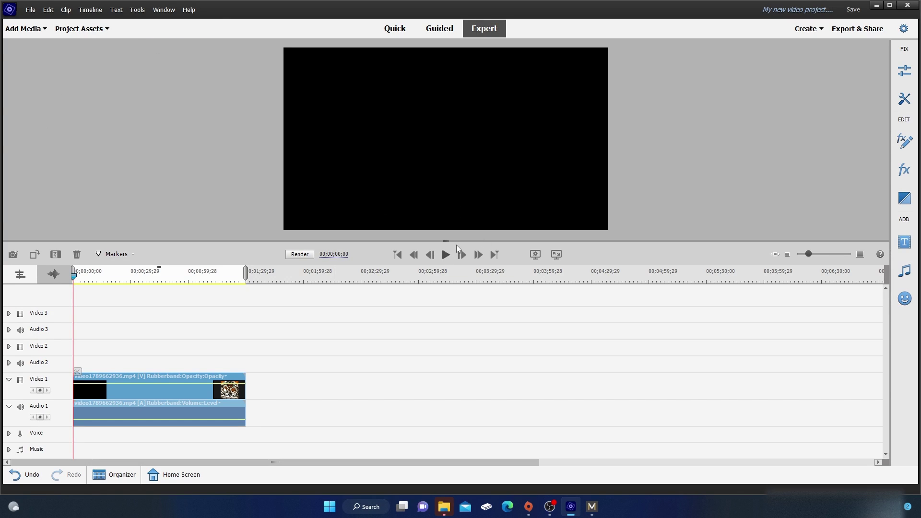
pyautogui.click(445, 254)
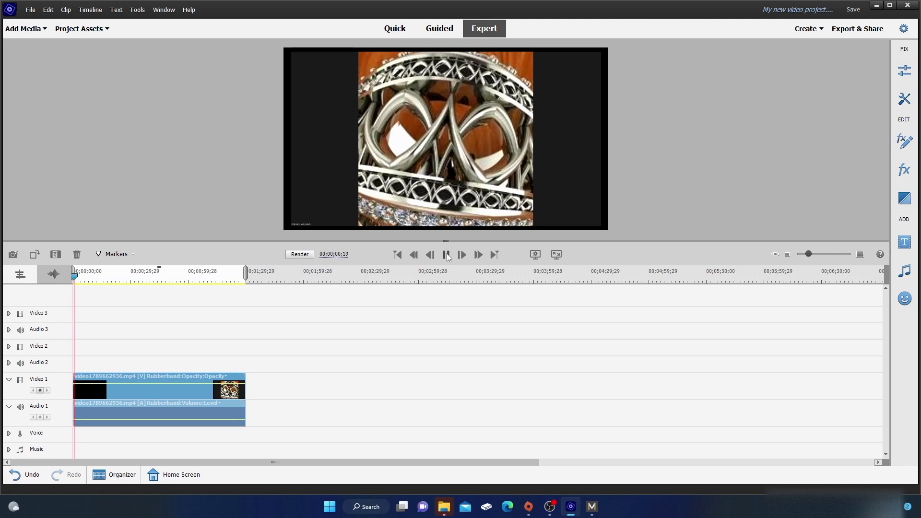
# - Split the recording at 00;00;39;06 and 00;00;55;00 to isolate one run of the ring slideshow
pyautogui.moveTo(77, 276); pyautogui.dragTo(148, 292)
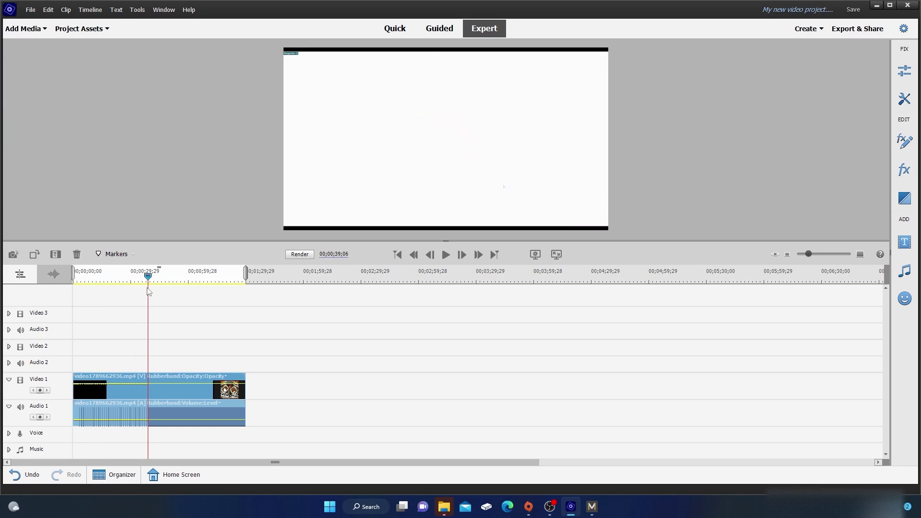
pyautogui.click(153, 373)
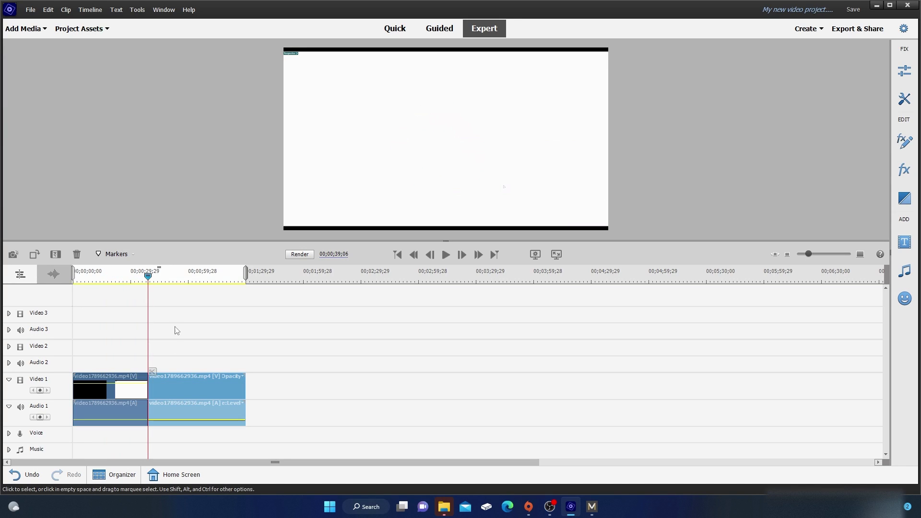
pyautogui.click(446, 255)
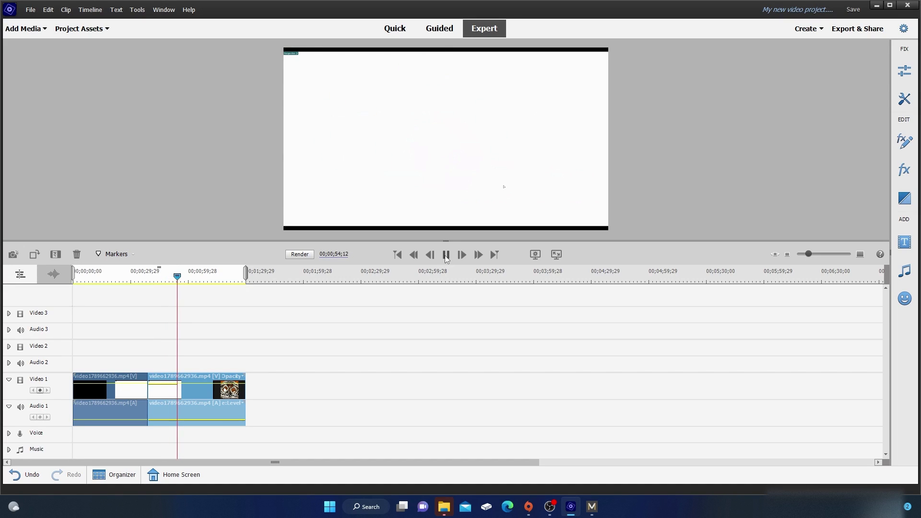
pyautogui.click(445, 255)
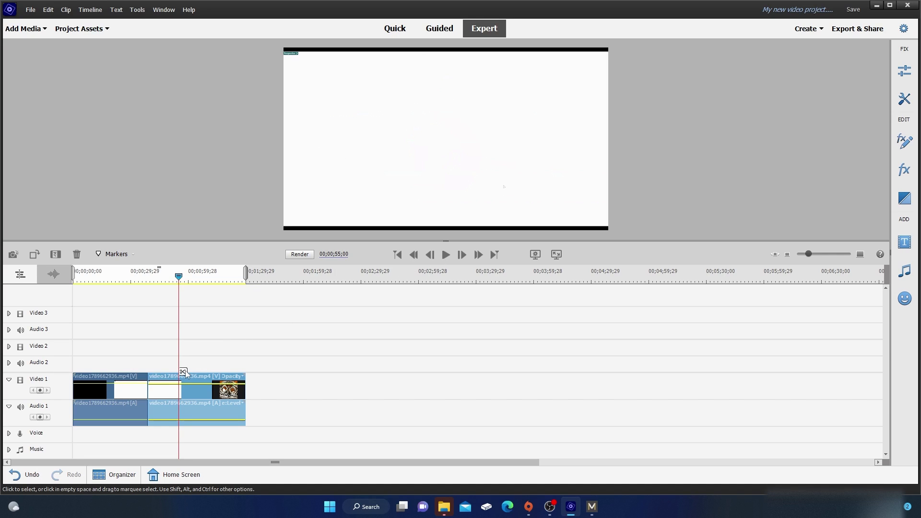
pyautogui.click(183, 372)
# - Cut the pieces before and after the isolated slideshow section out of the timeline
pyautogui.rightClick(129, 388)
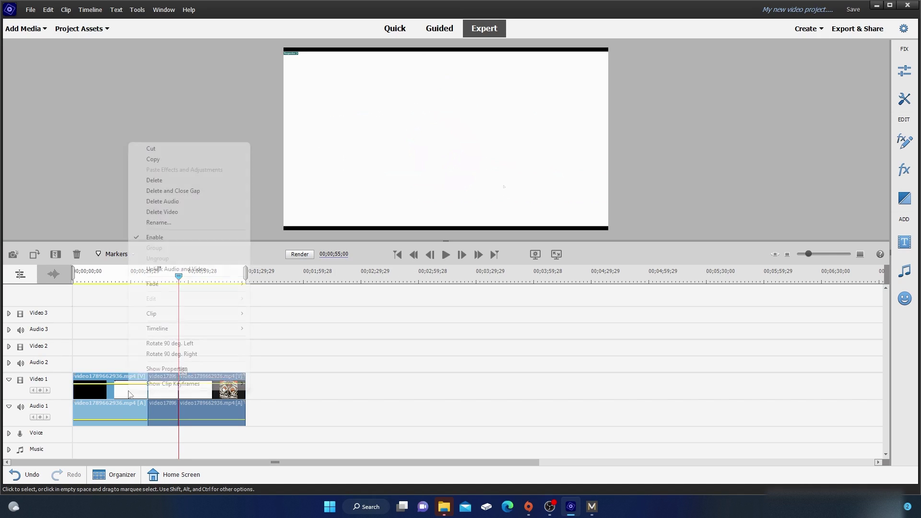
pyautogui.click(158, 149)
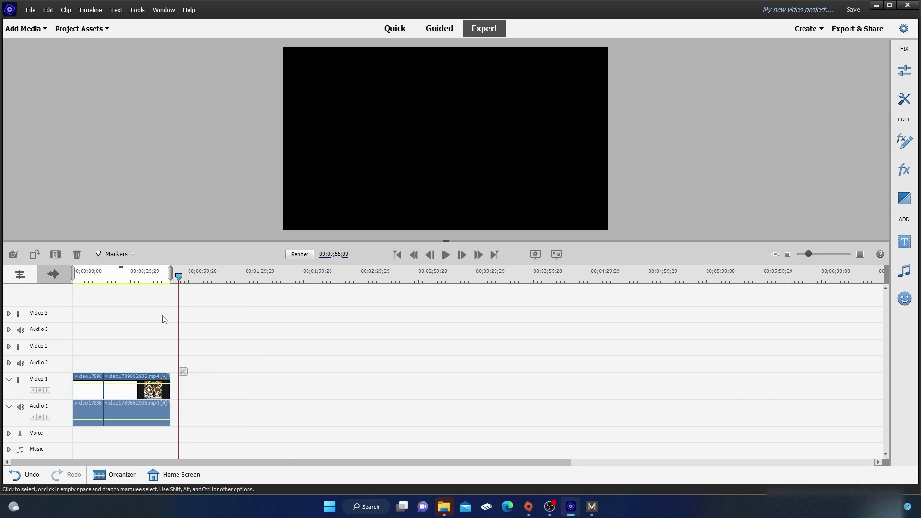
pyautogui.rightClick(138, 384)
pyautogui.click(173, 138)
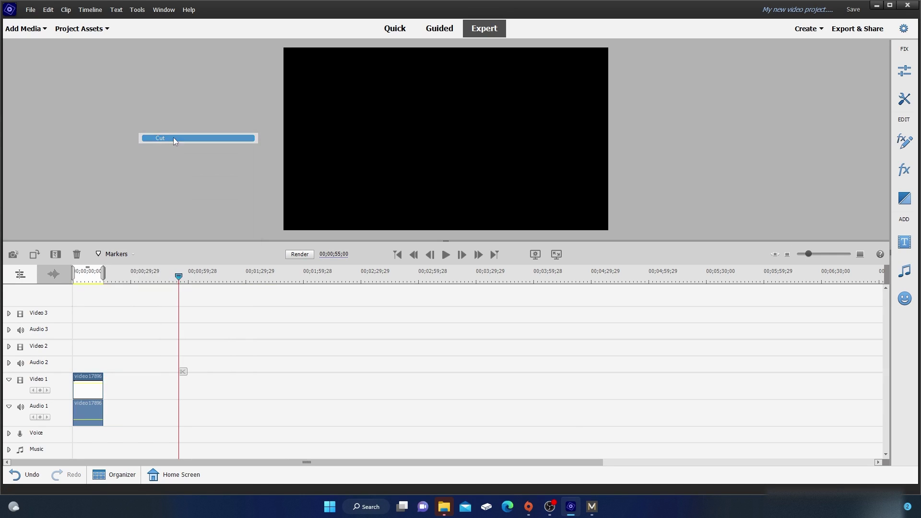
# - Play the trimmed ring animation from its start, including once in fullscreen, to check it
pyautogui.moveTo(179, 277); pyautogui.dragTo(73, 279)
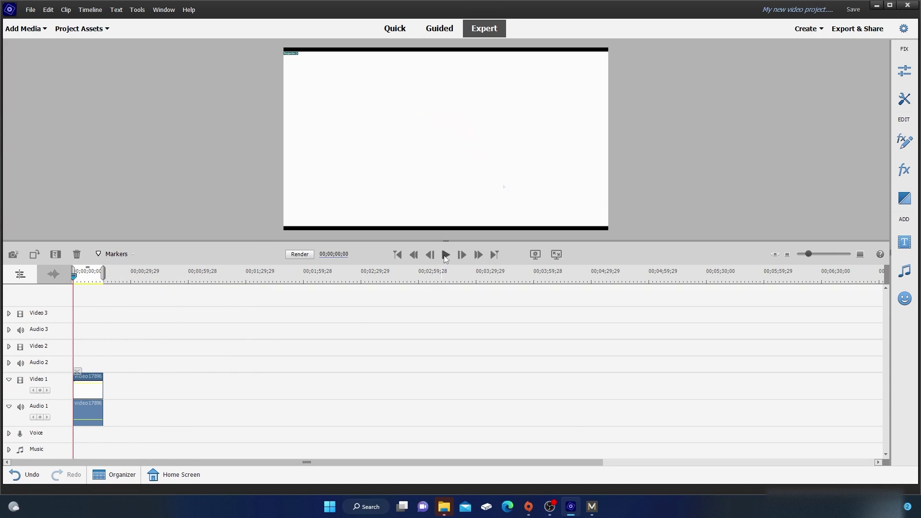
pyautogui.click(445, 255)
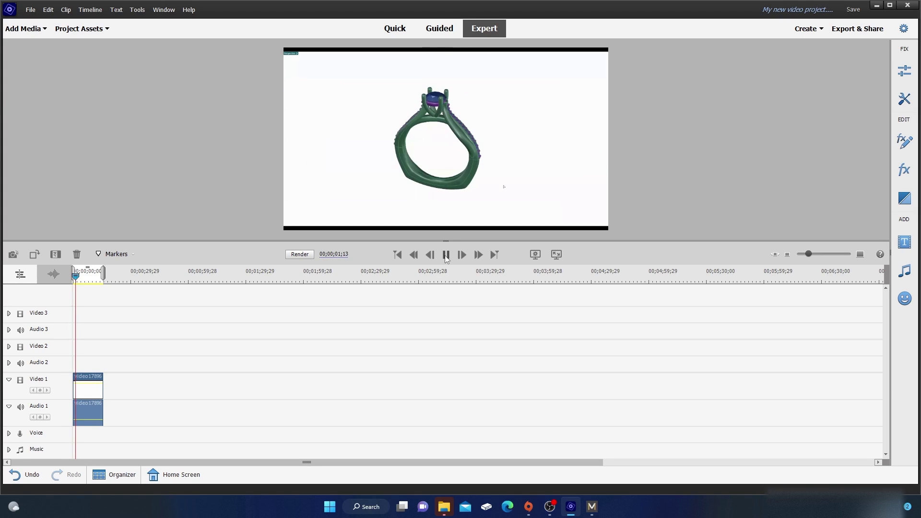
pyautogui.click(445, 255)
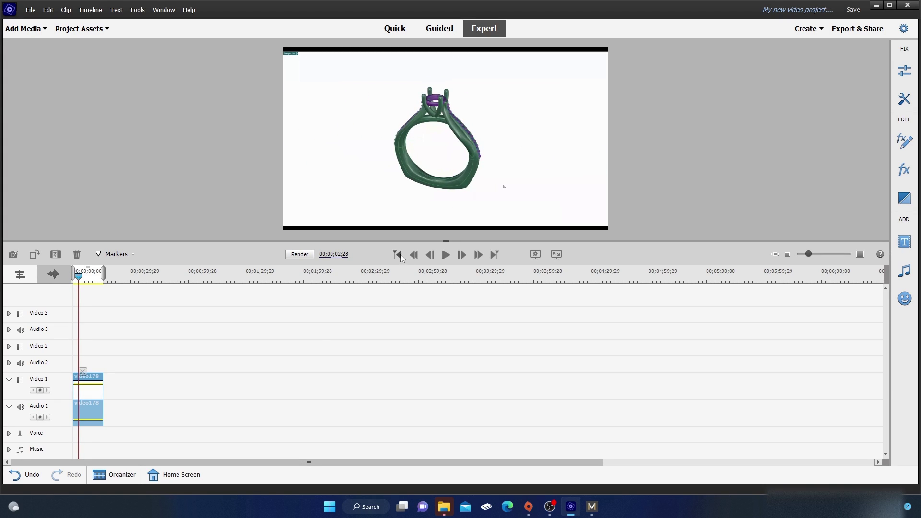
pyautogui.click(397, 254)
pyautogui.click(557, 255)
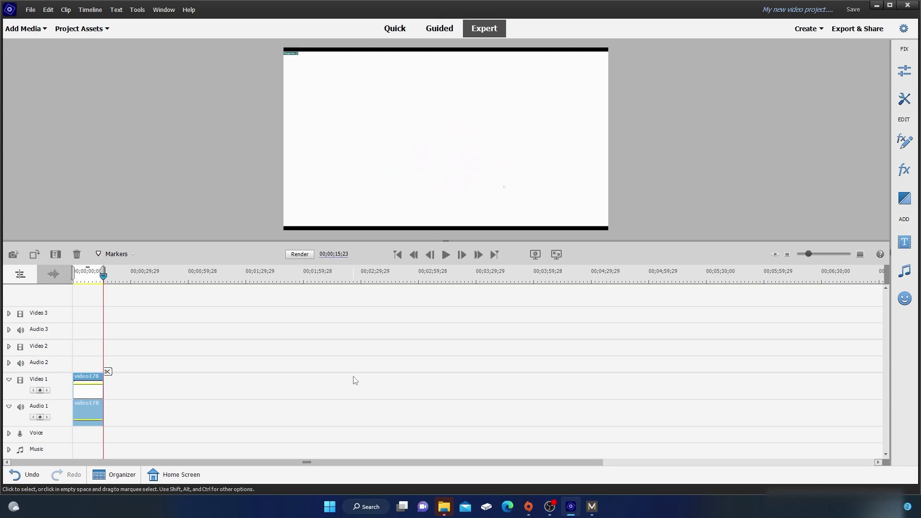
pyautogui.moveTo(104, 277); pyautogui.dragTo(68, 273)
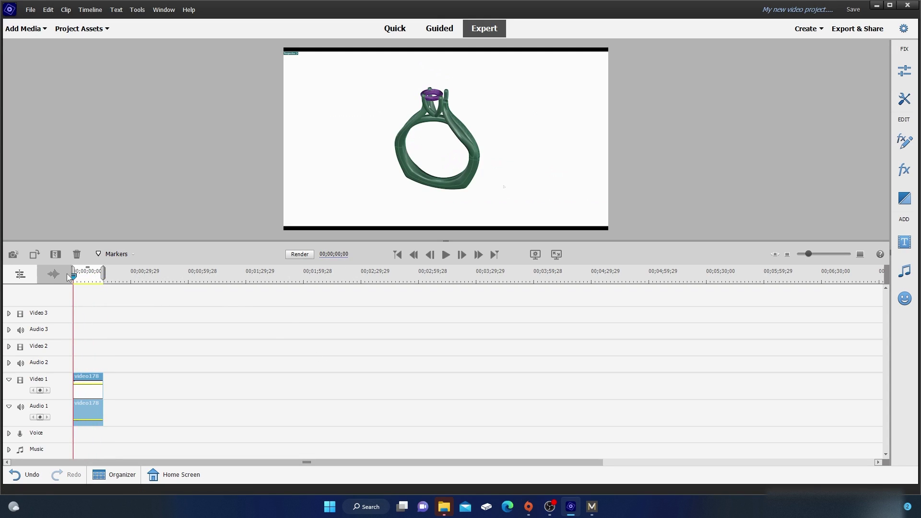
pyautogui.click(445, 256)
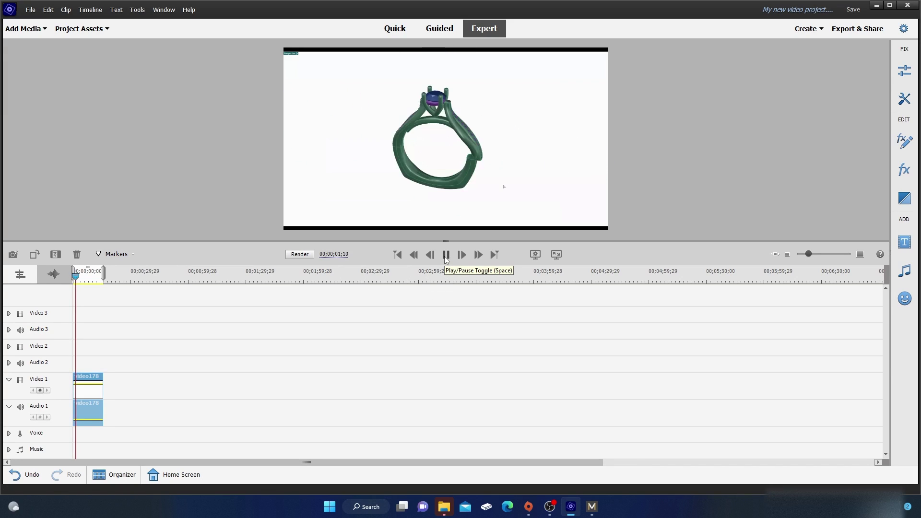